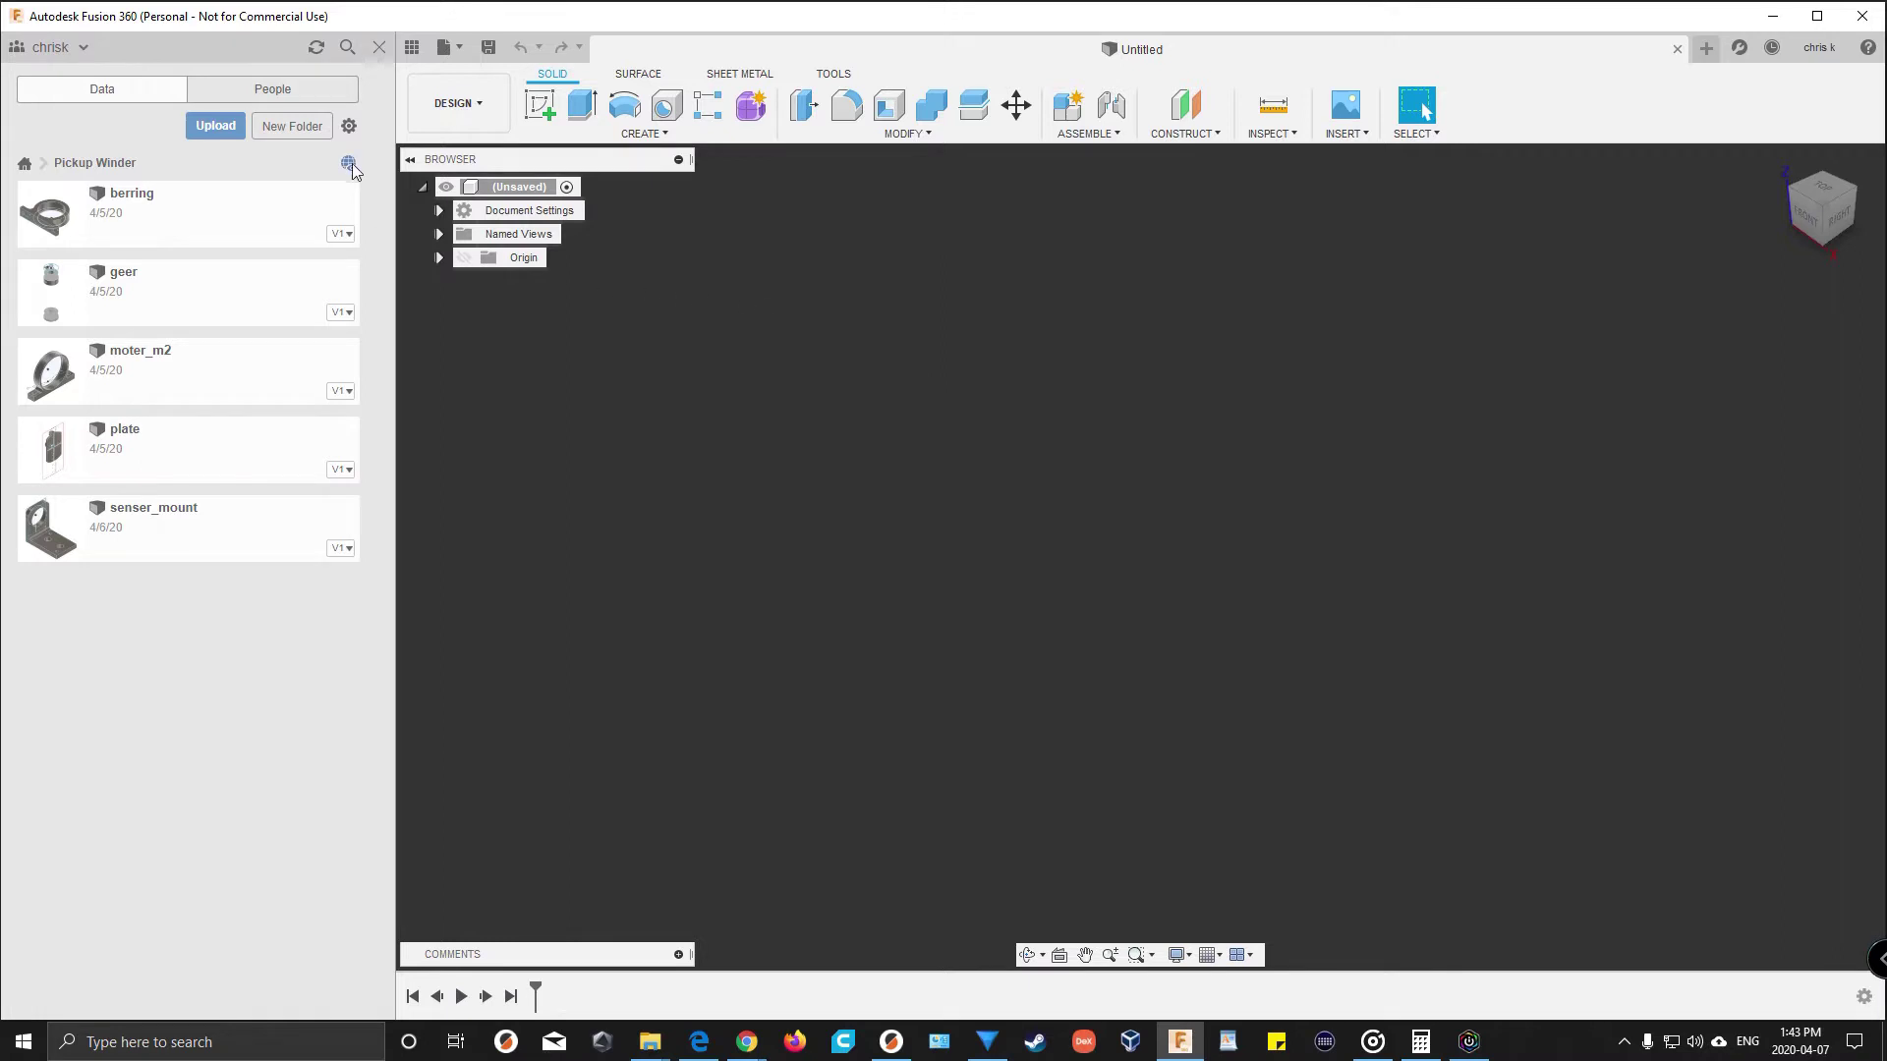
Upload Pulley.stl from the Desktop into the Pickup Winder project
left_click(411, 48)
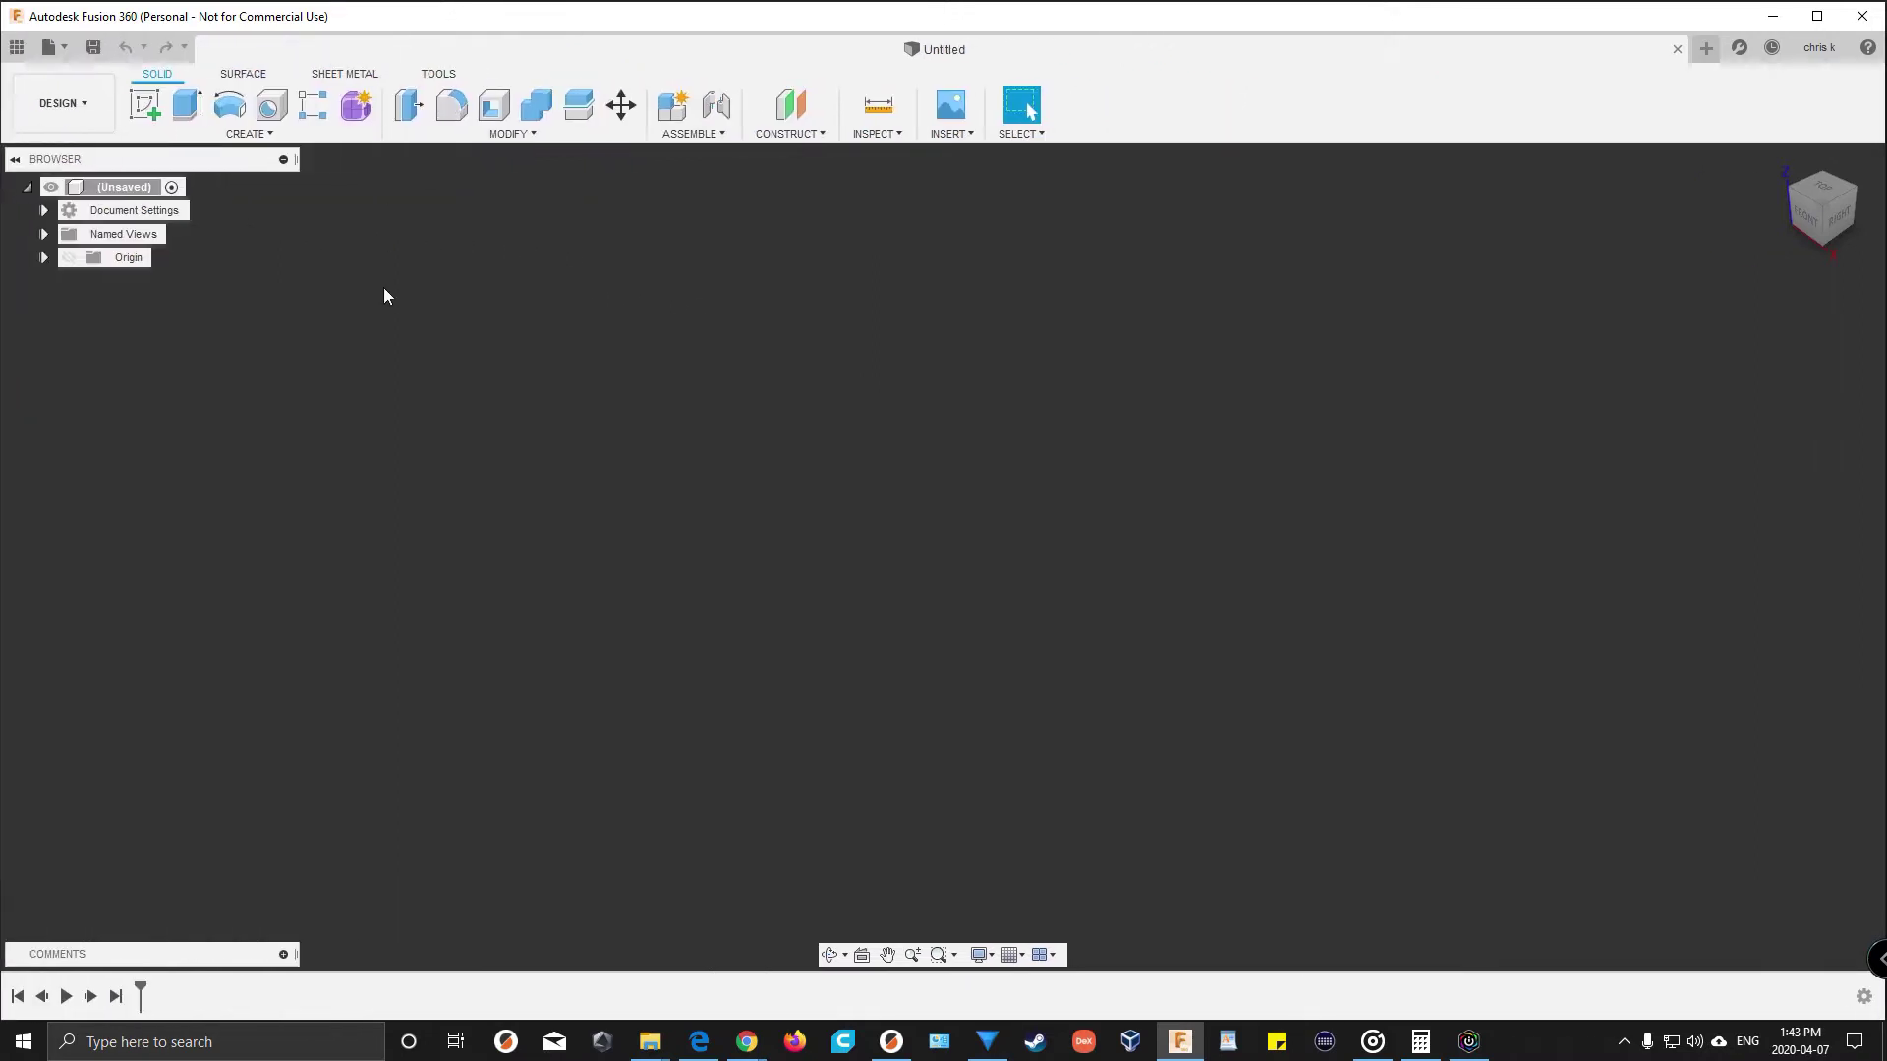
left_click(17, 47)
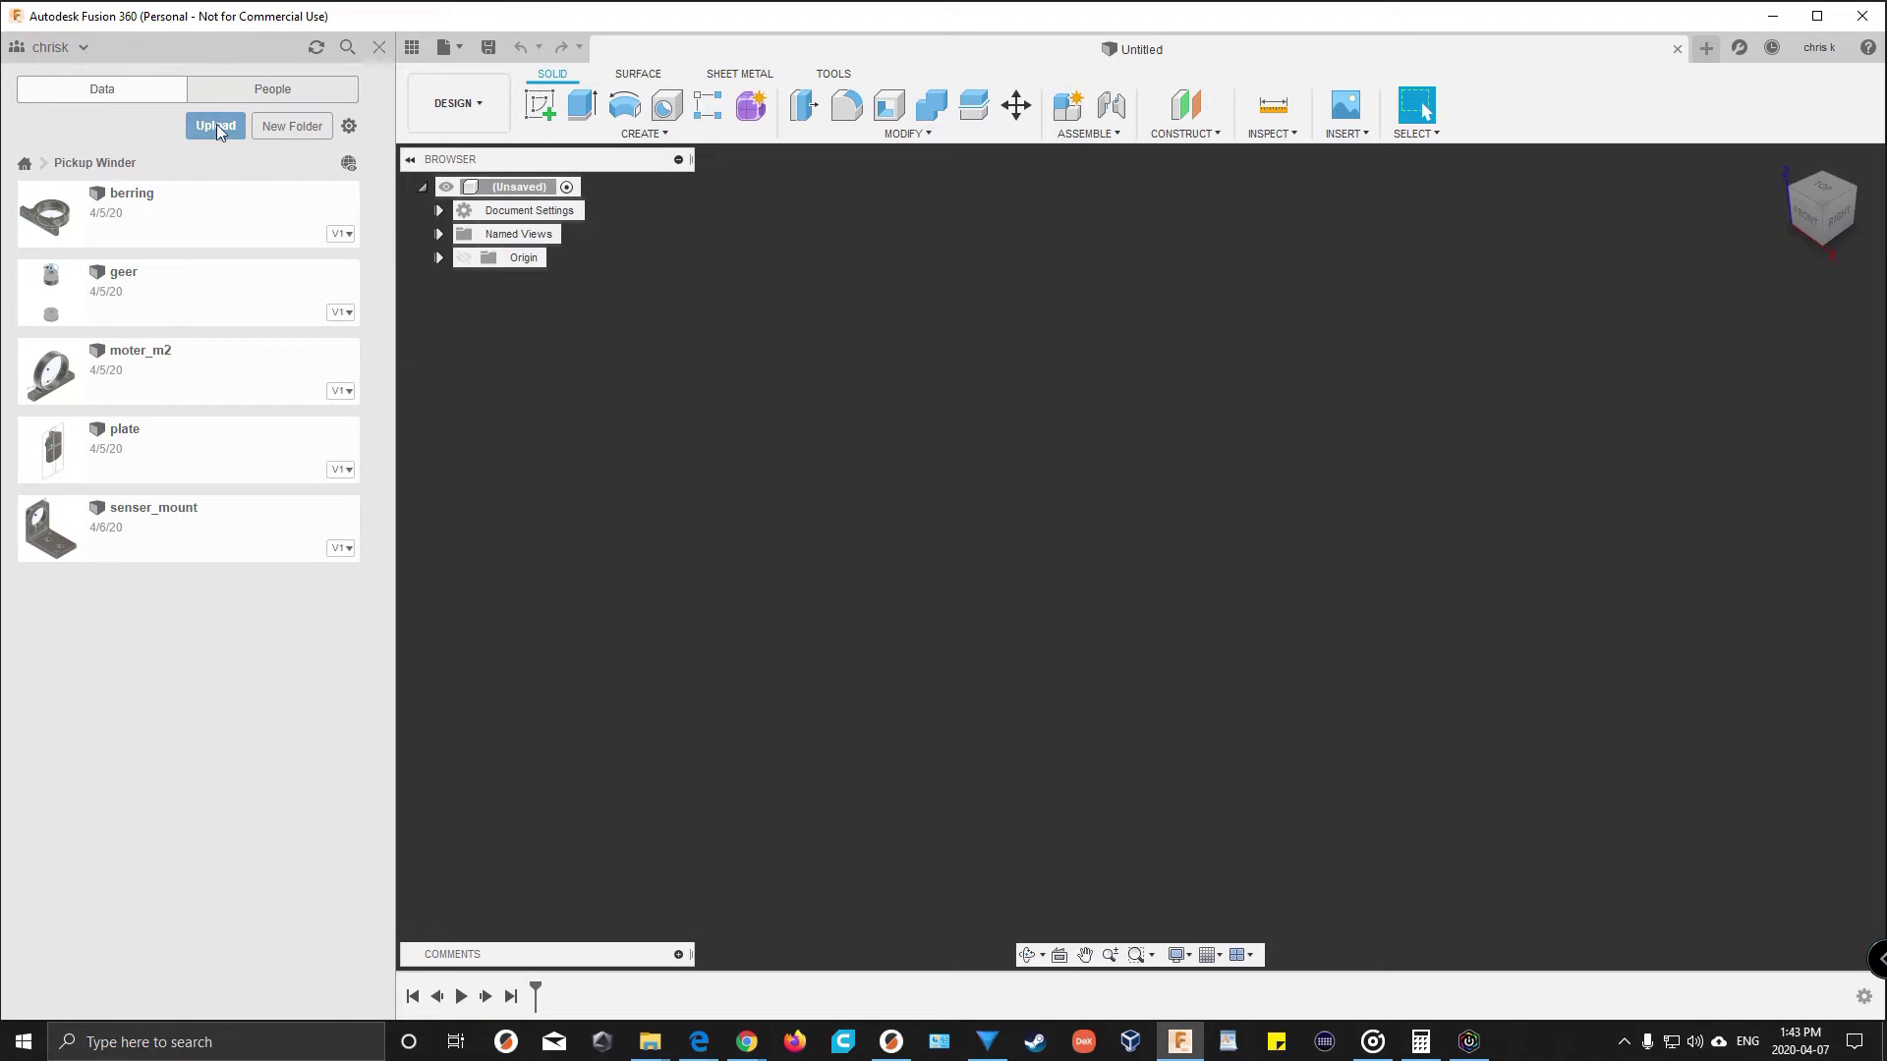
left_click(216, 127)
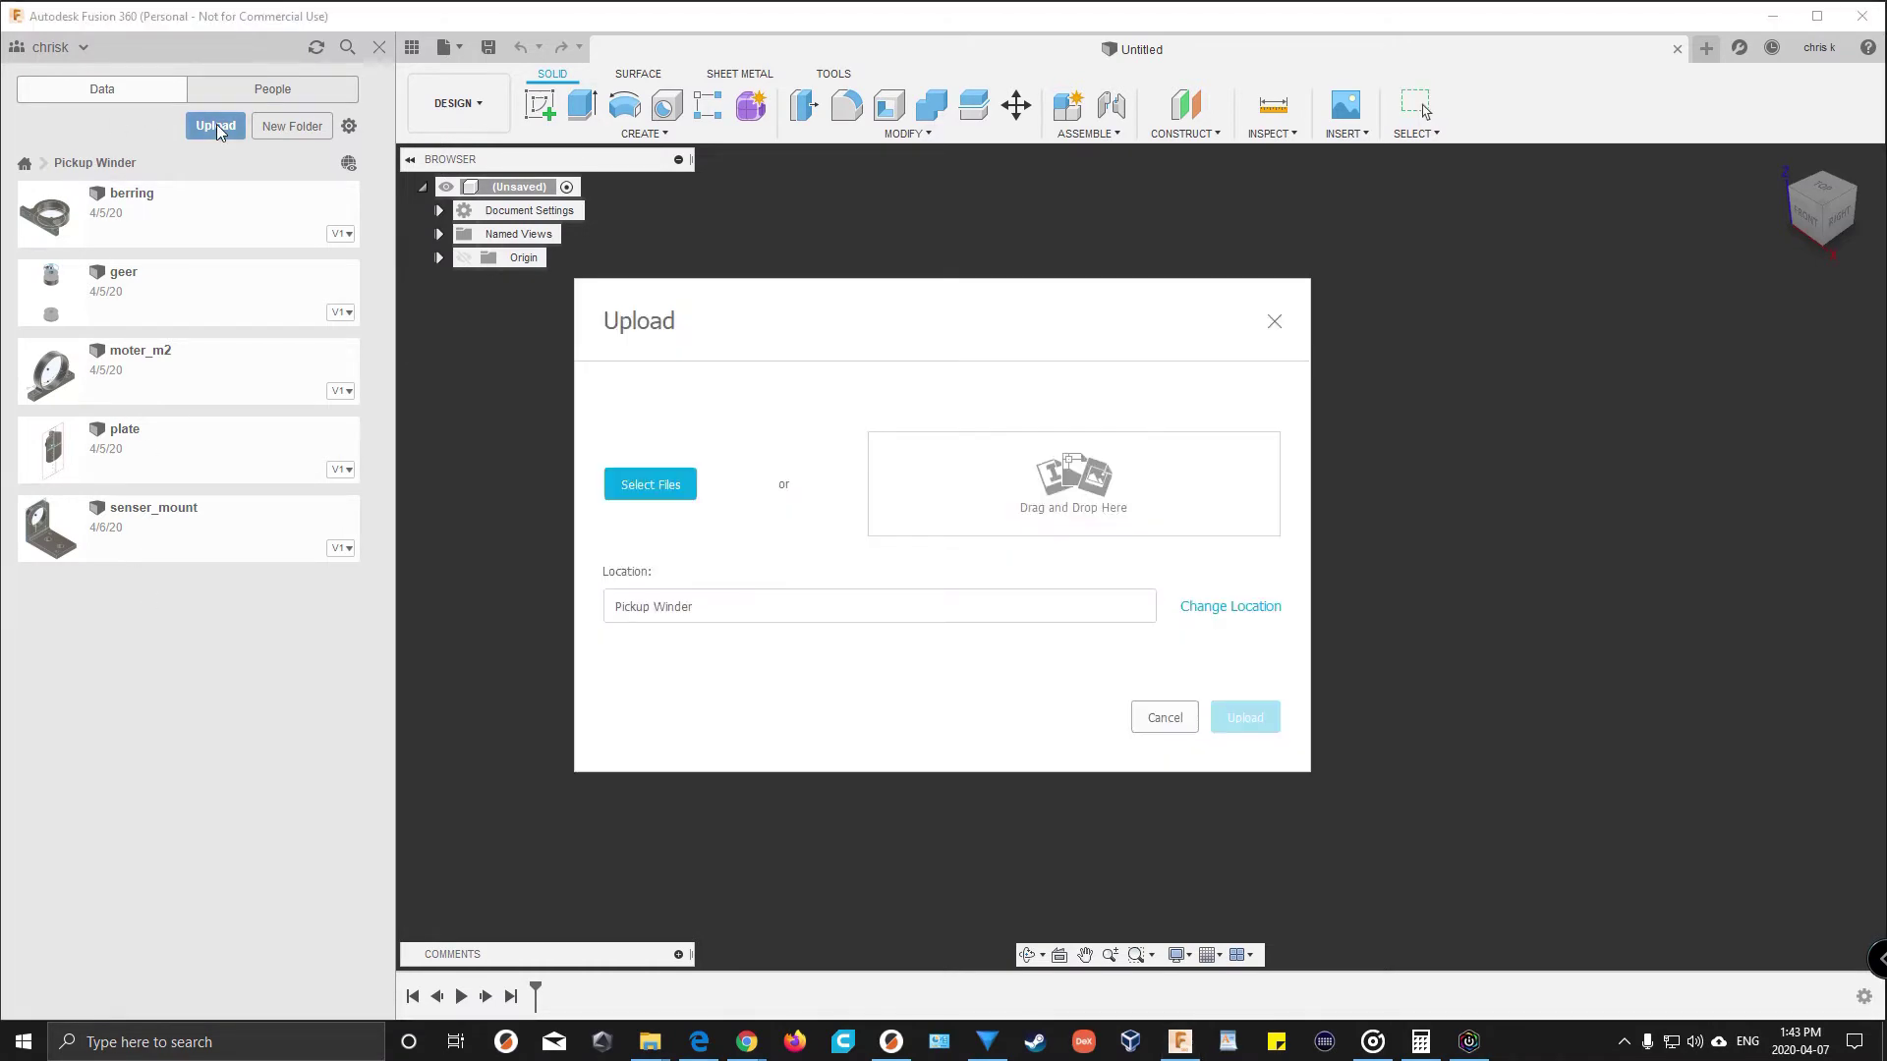
left_click(647, 485)
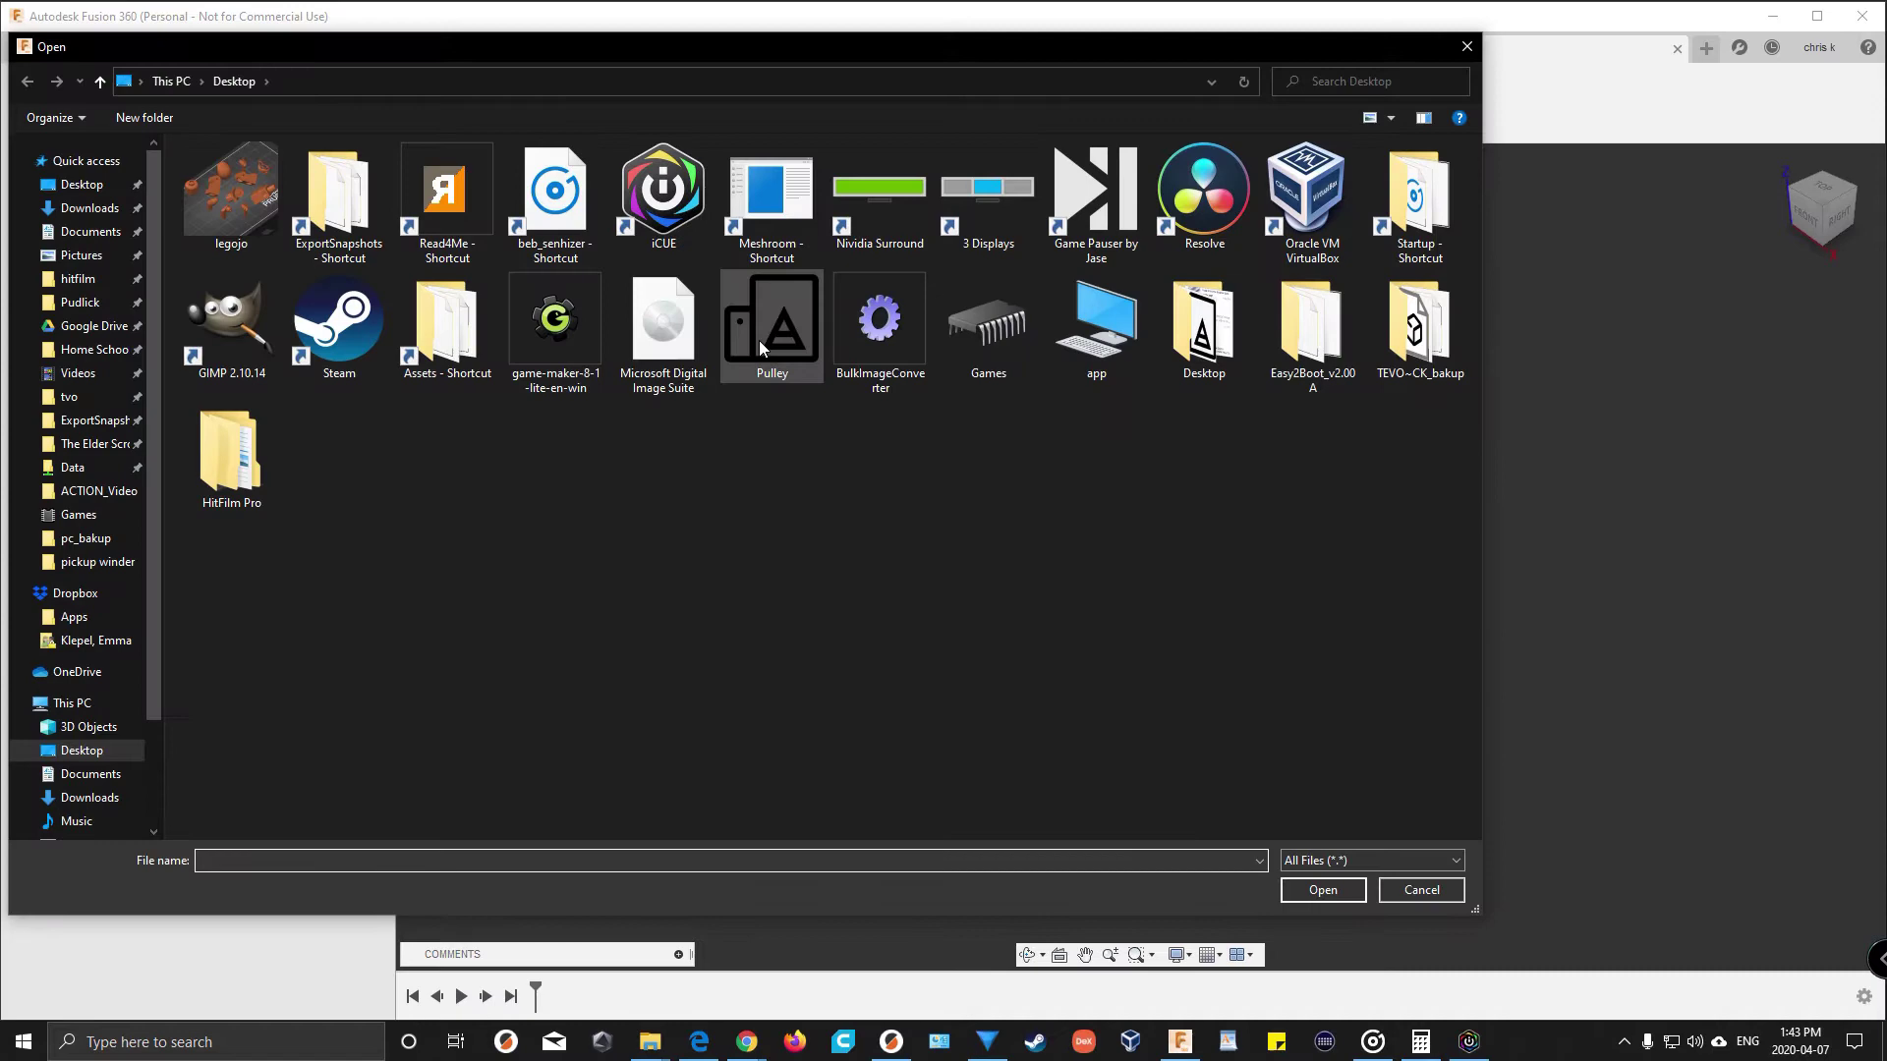
left_click(760, 338)
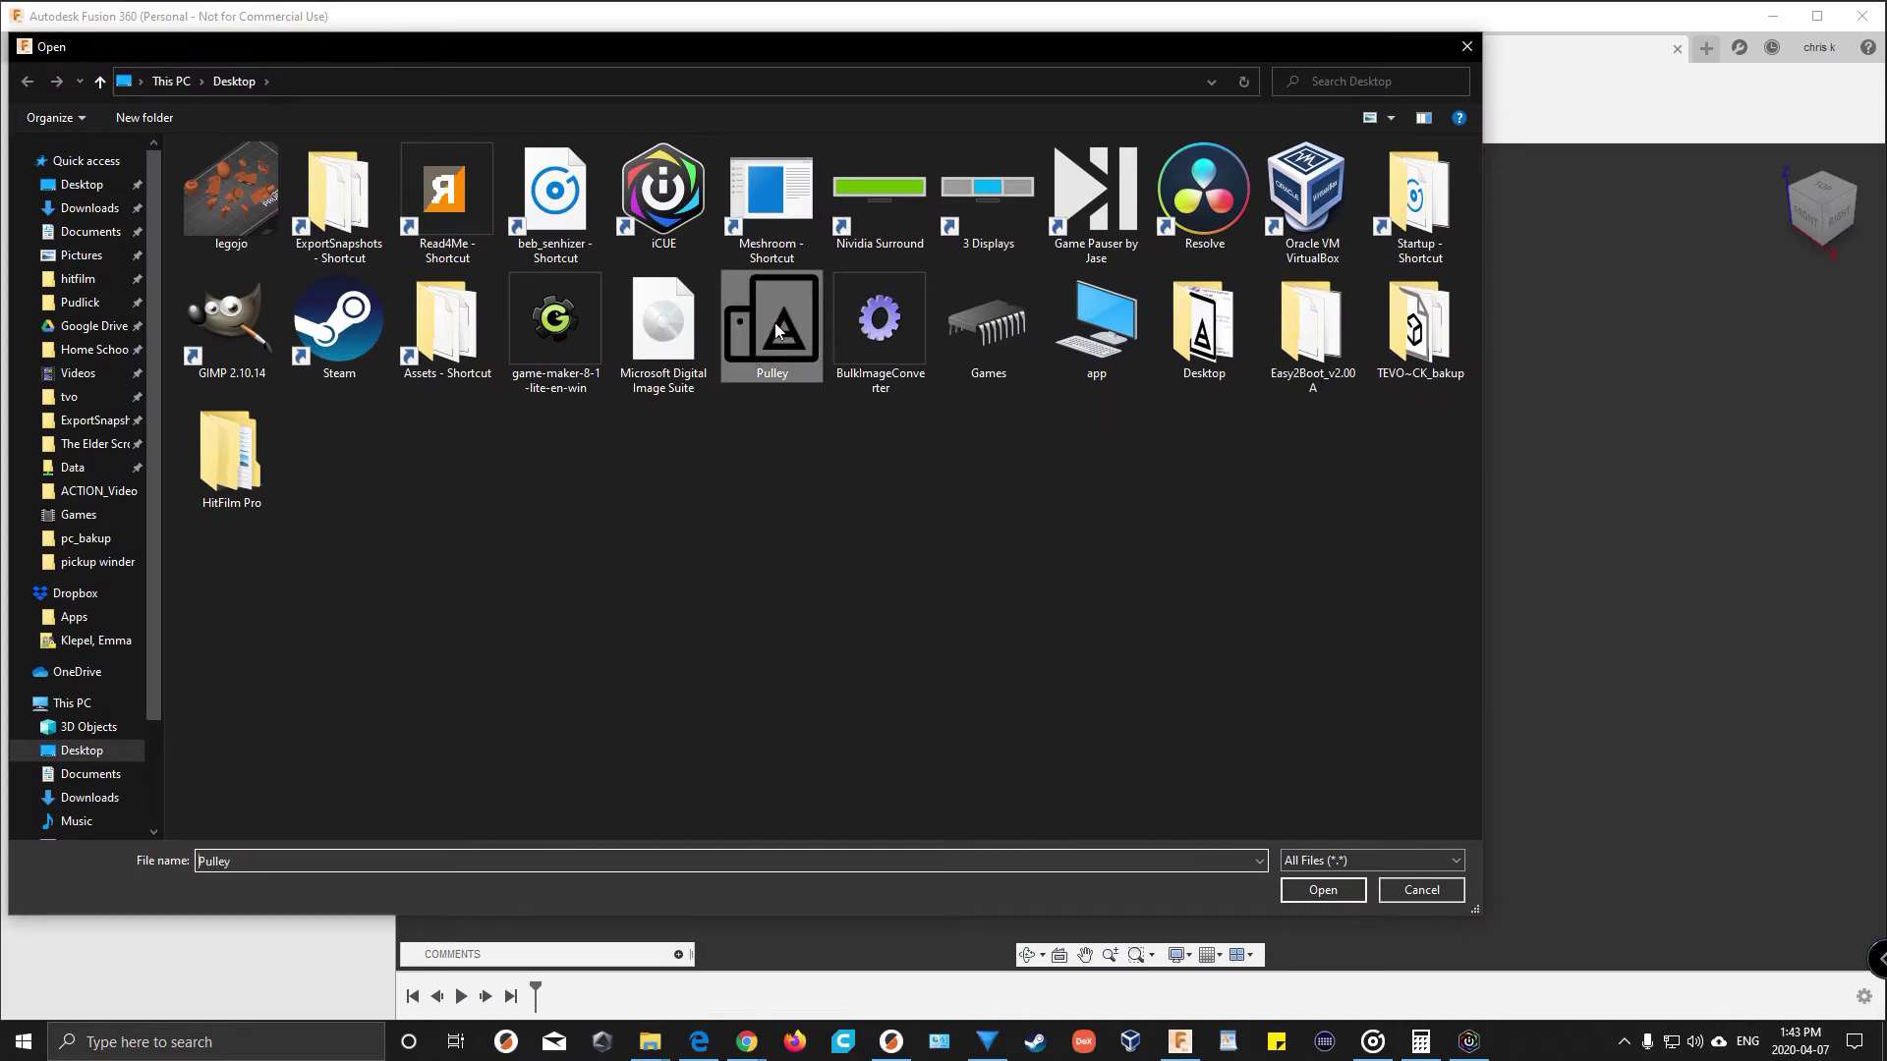
left_click(1309, 894)
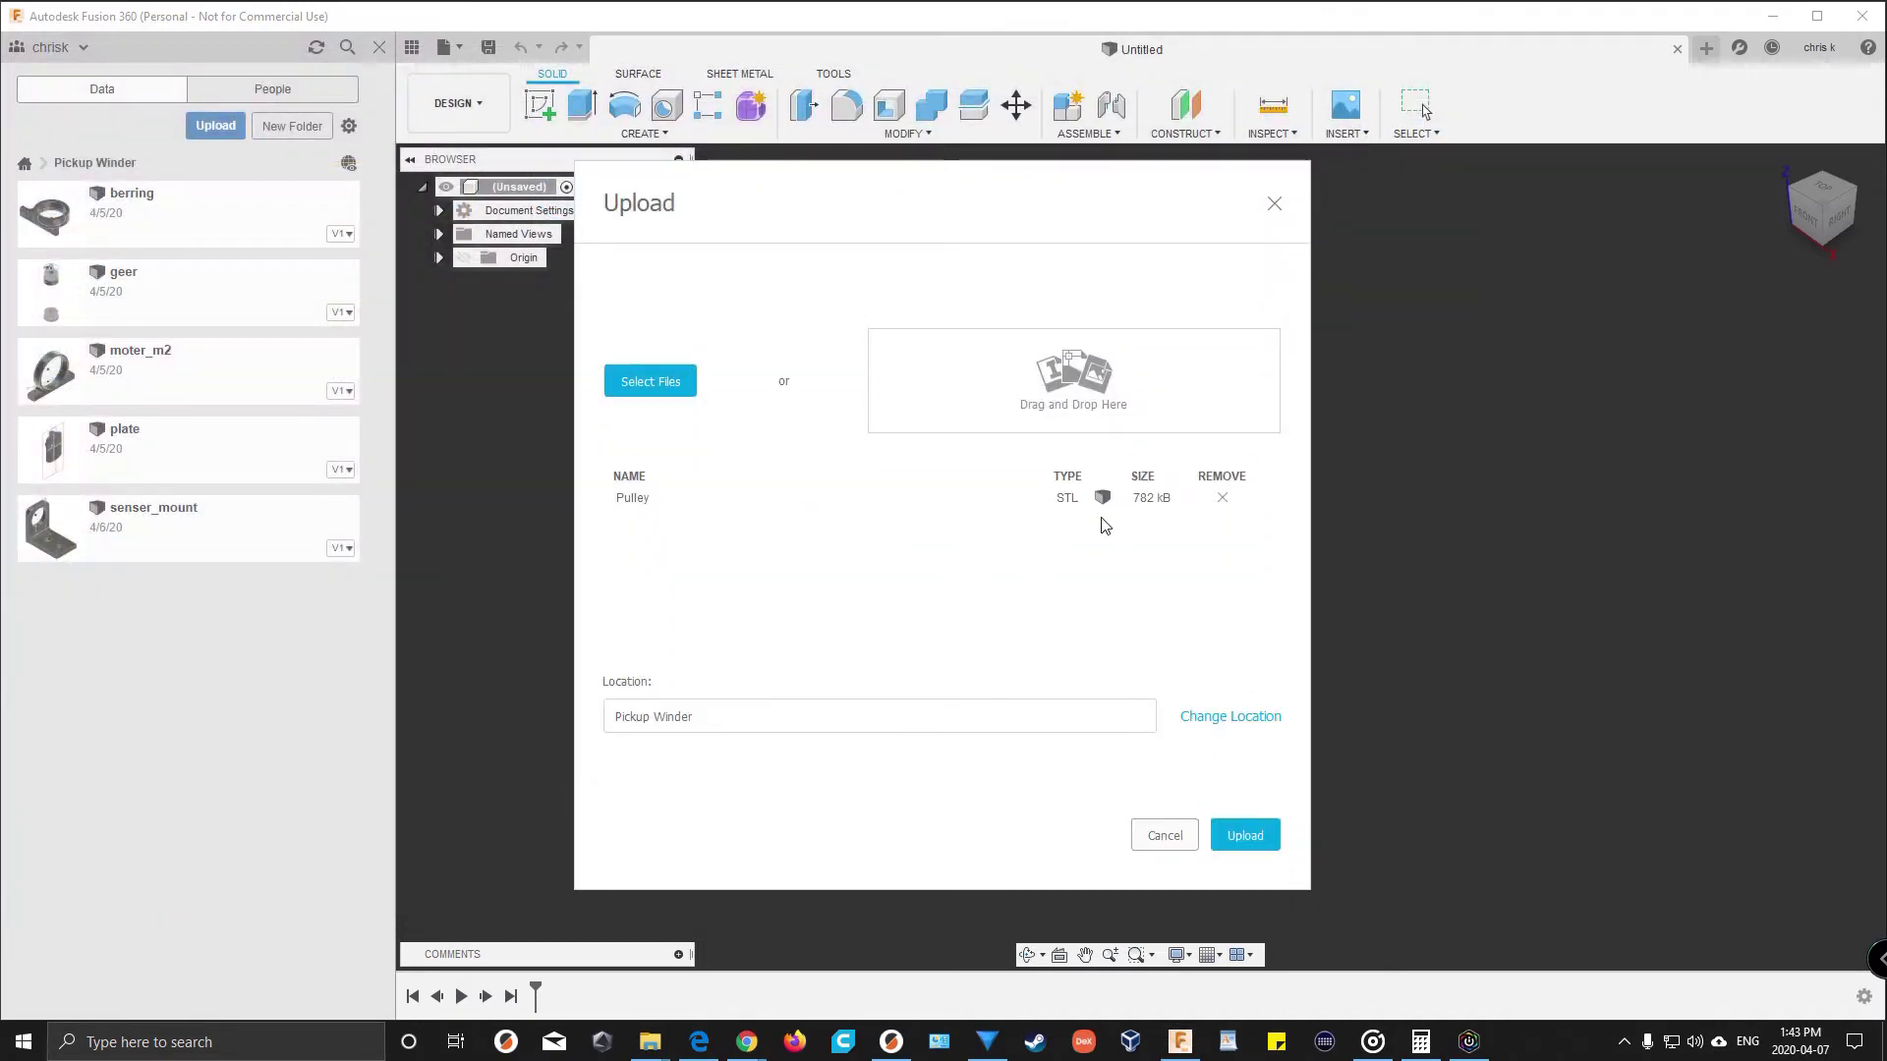
left_click(1248, 837)
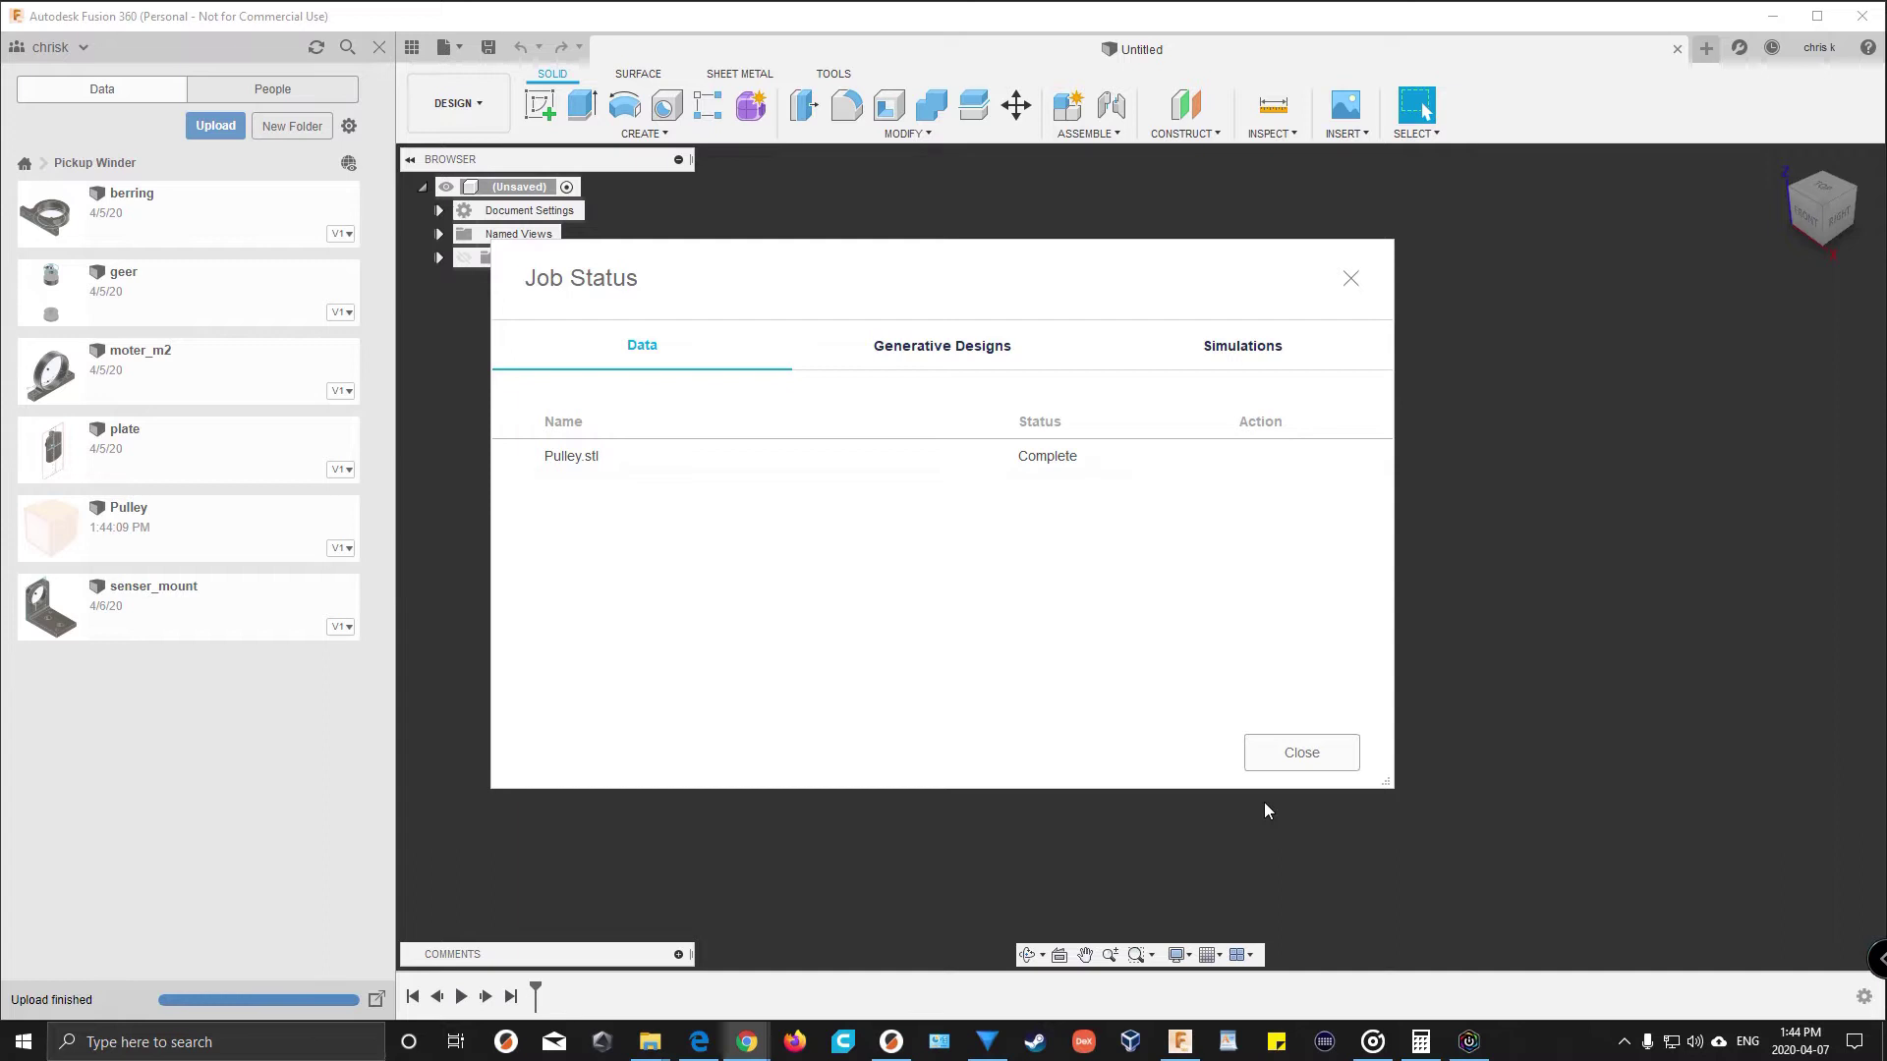
Open the uploaded Pulley design and orbit the mesh to an angled view
left_click(1295, 754)
double_click(193, 546)
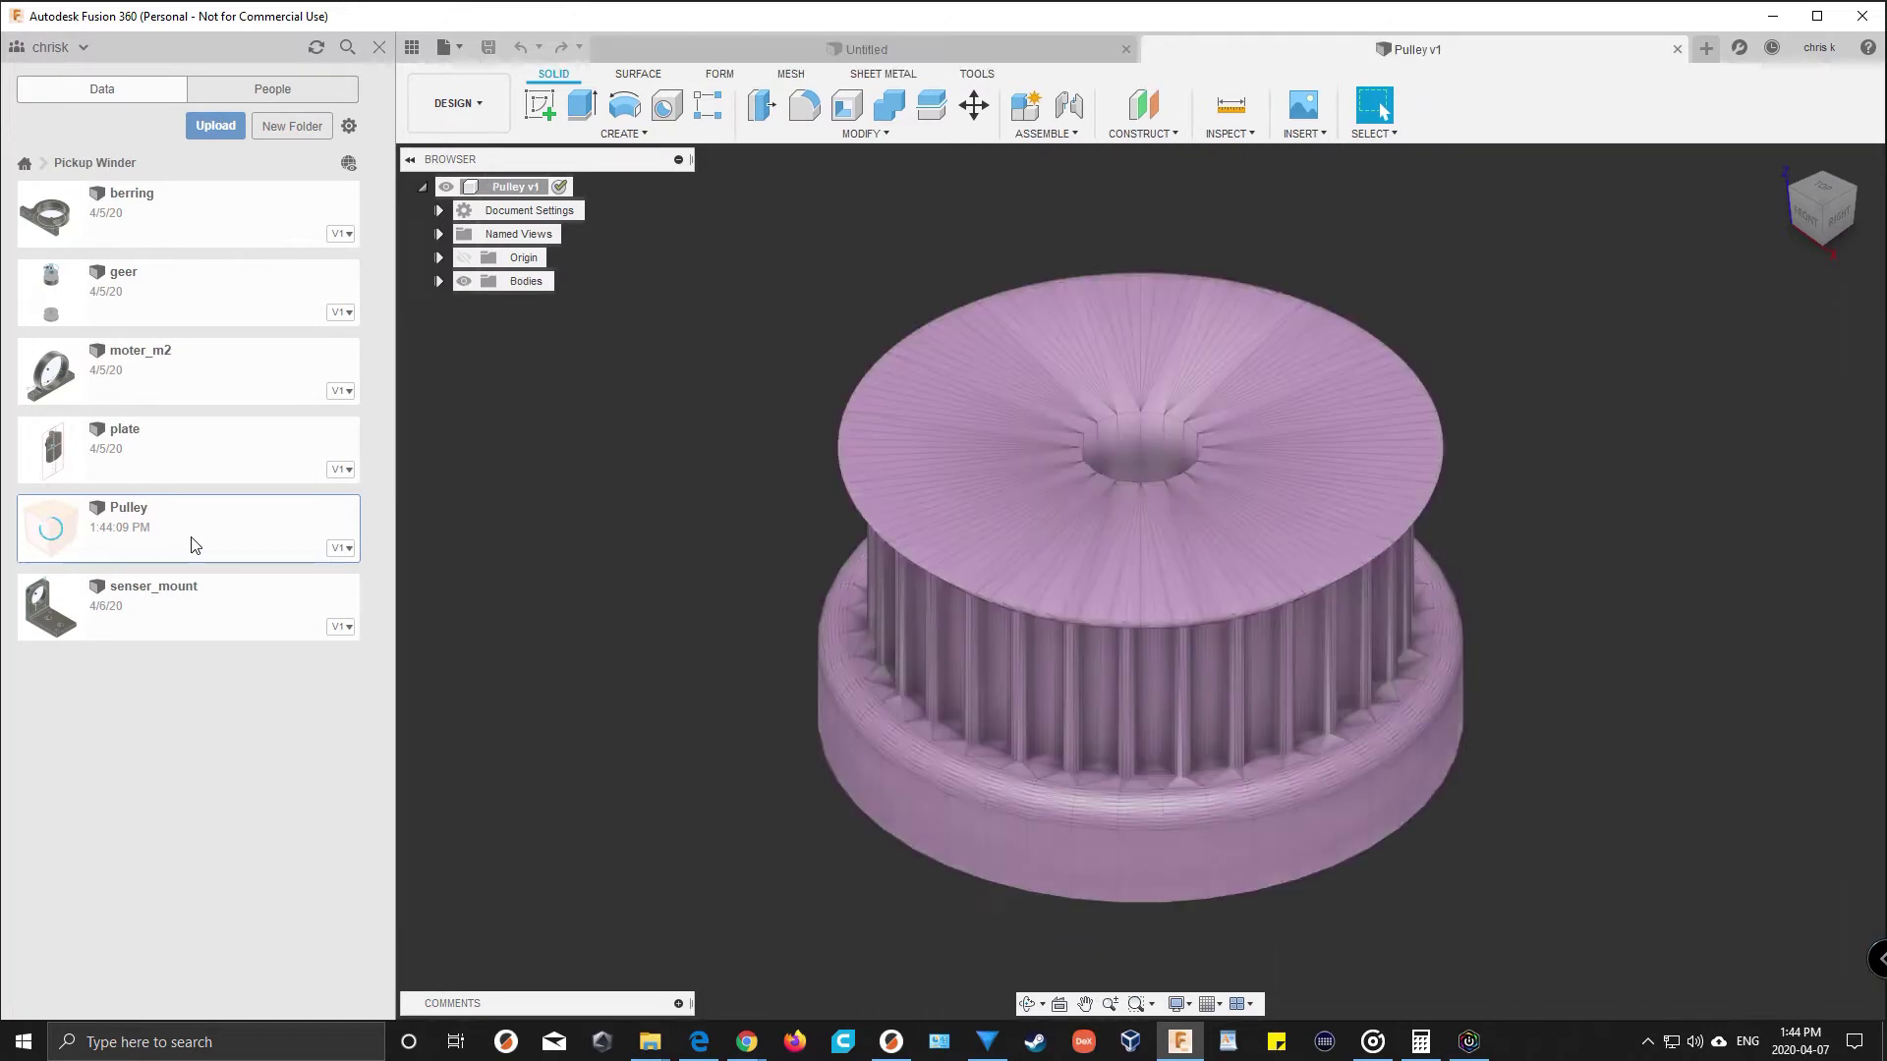
scroll(1030, 597, "down", 2)
middle_click_drag(1030, 602, 1122, 601, "shift")
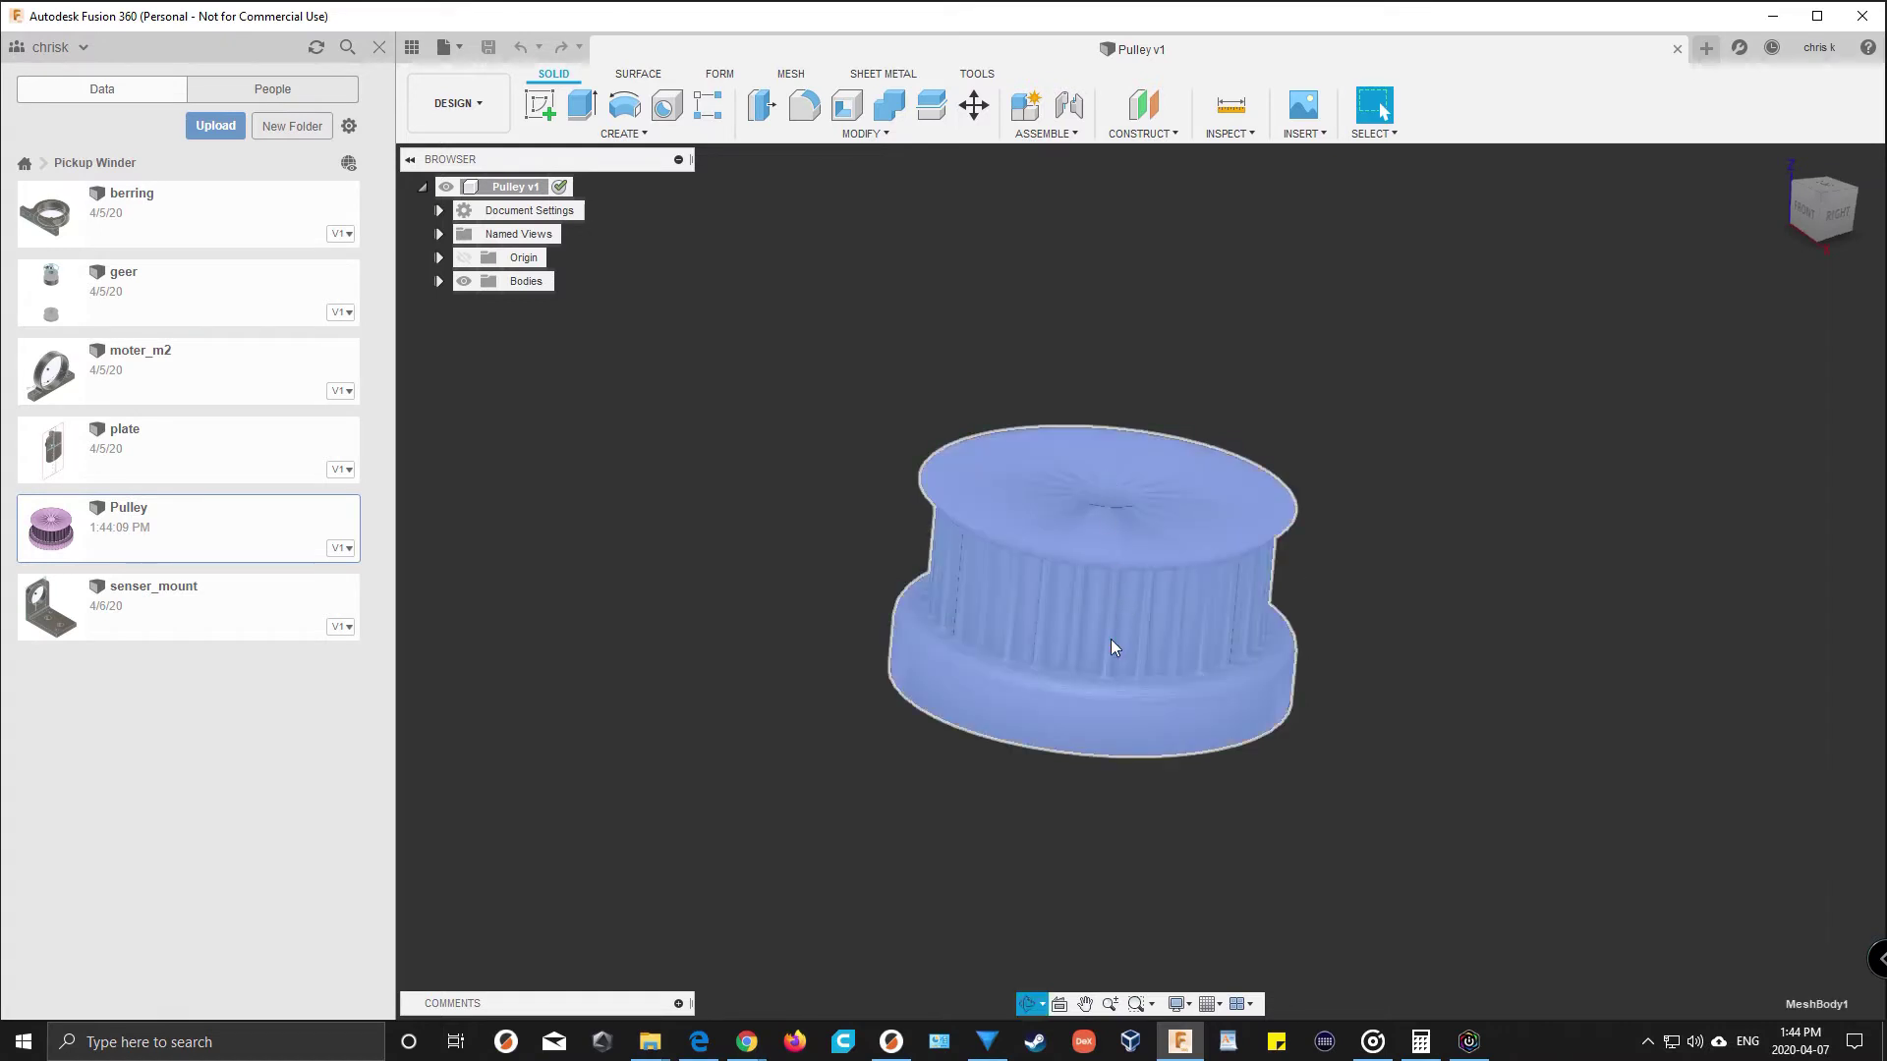
Cut a section analysis through the pulley at a 100 mm offset
right_click(1111, 639)
left_click(1420, 453)
left_click(1251, 136)
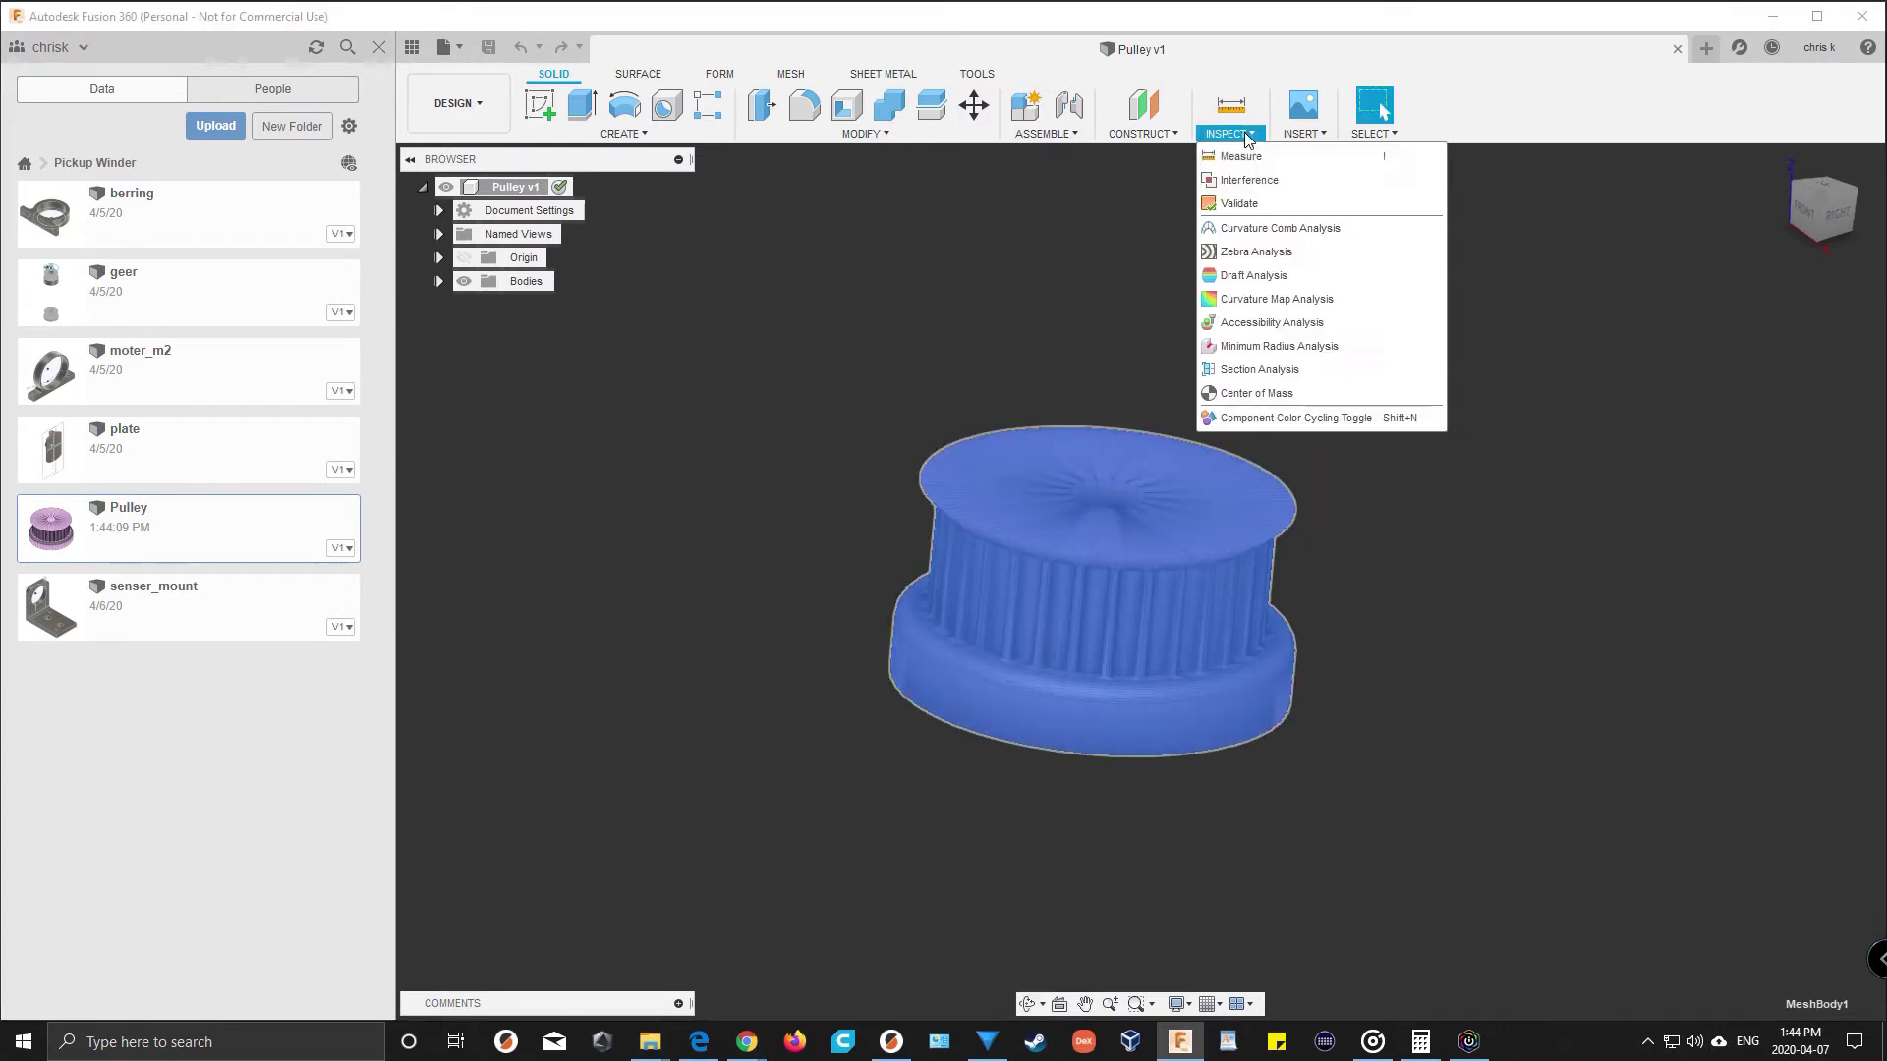
left_click(1272, 368)
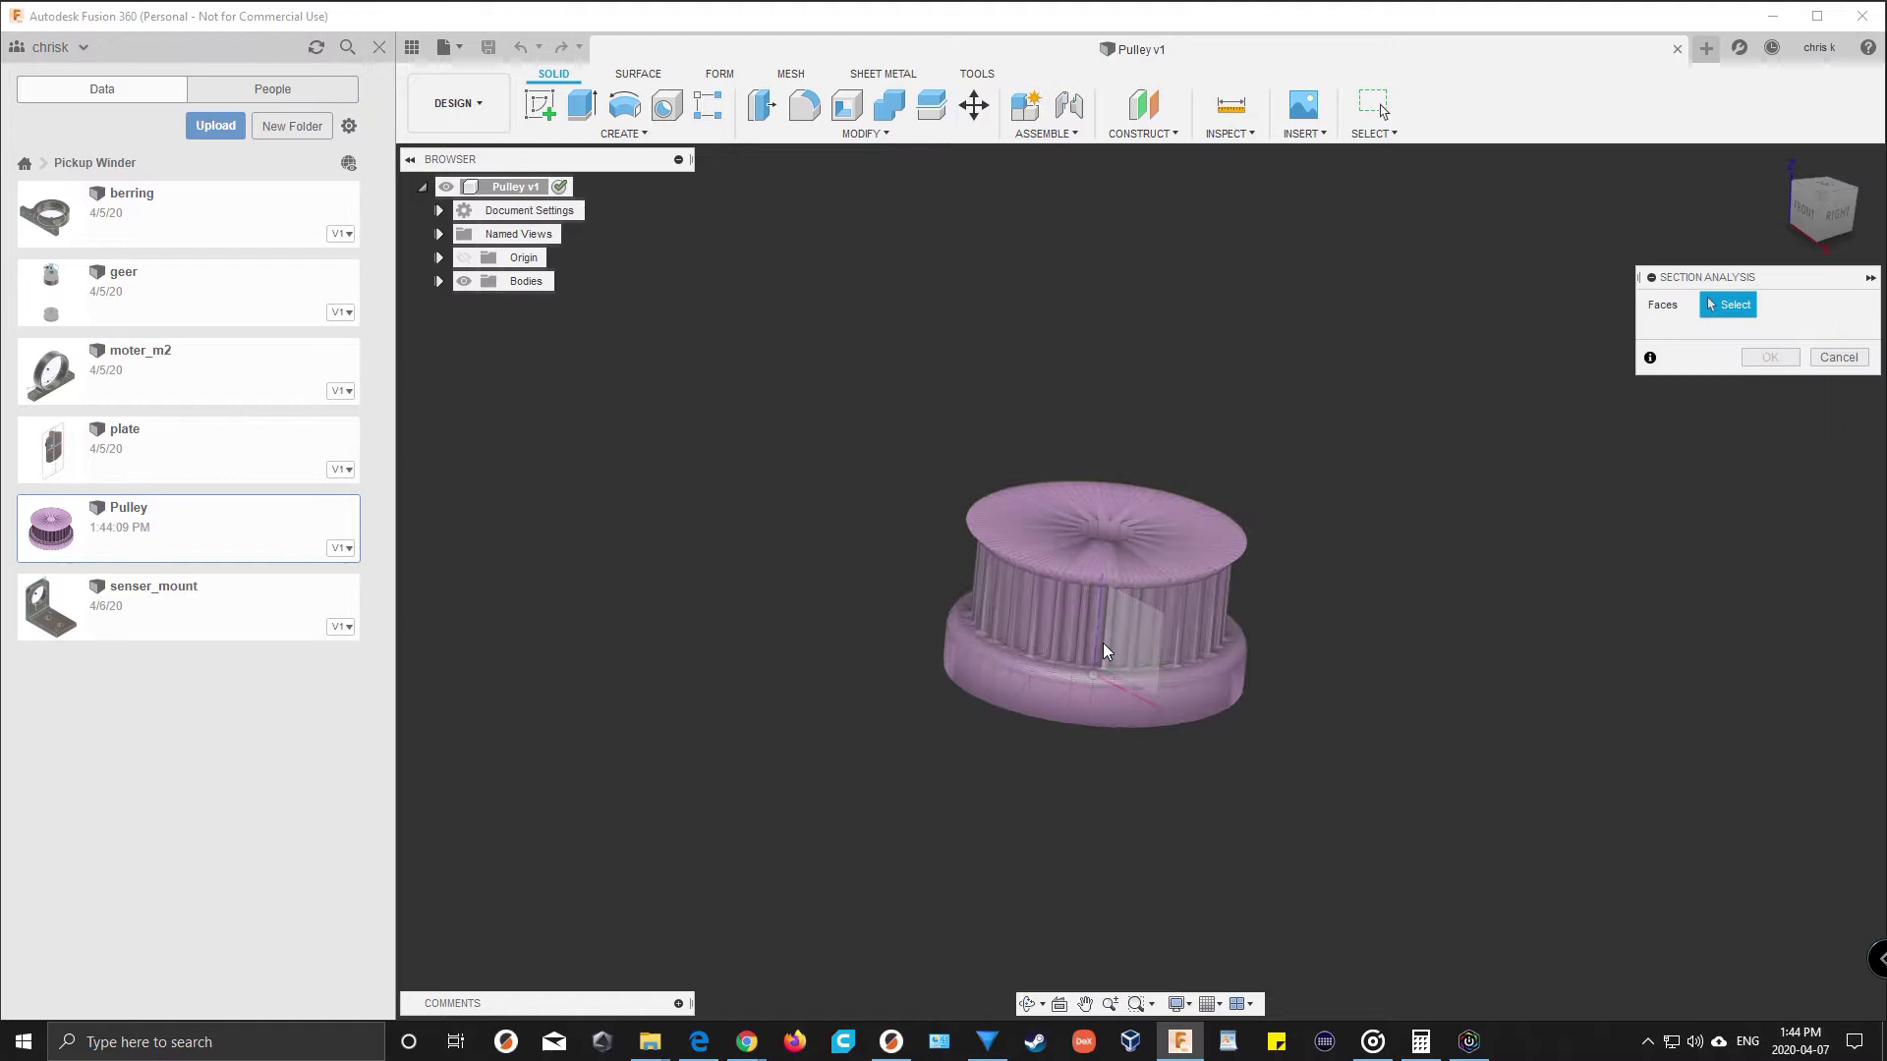
left_click(1102, 643)
type("100")
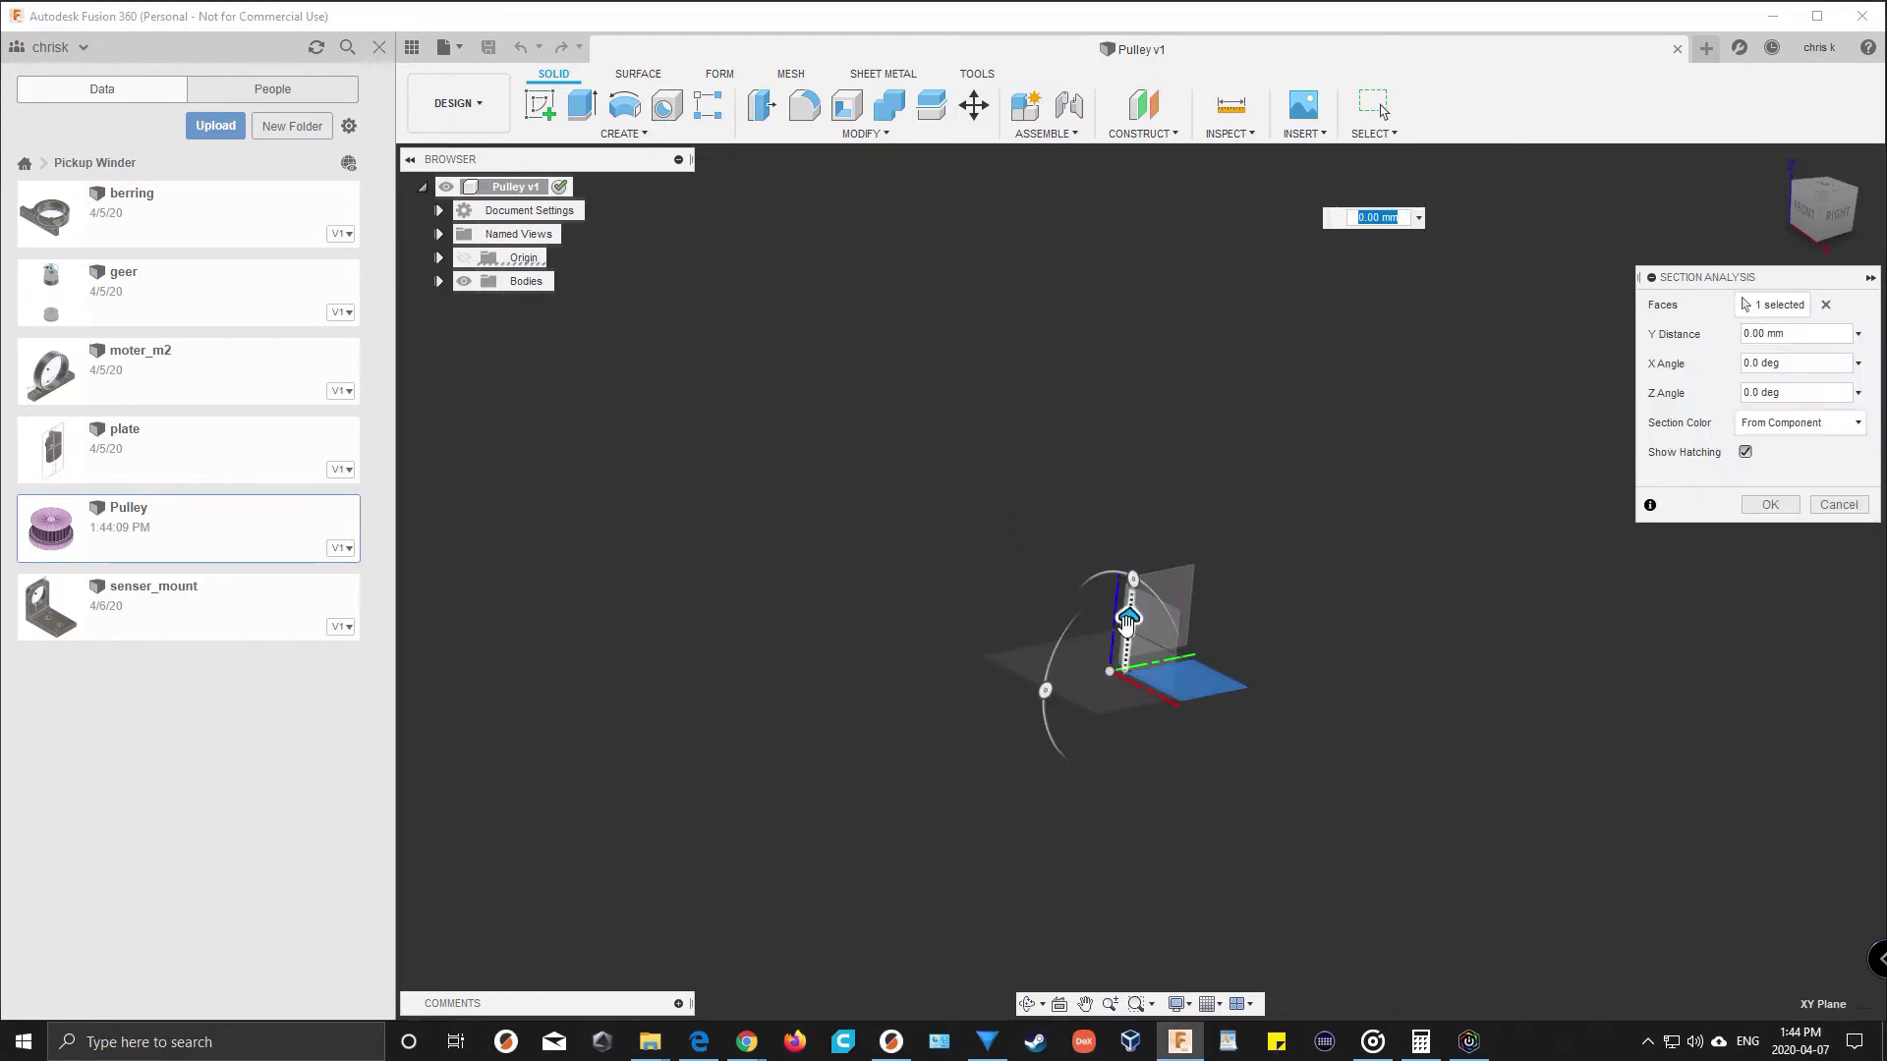
key("Return")
left_click(1770, 504)
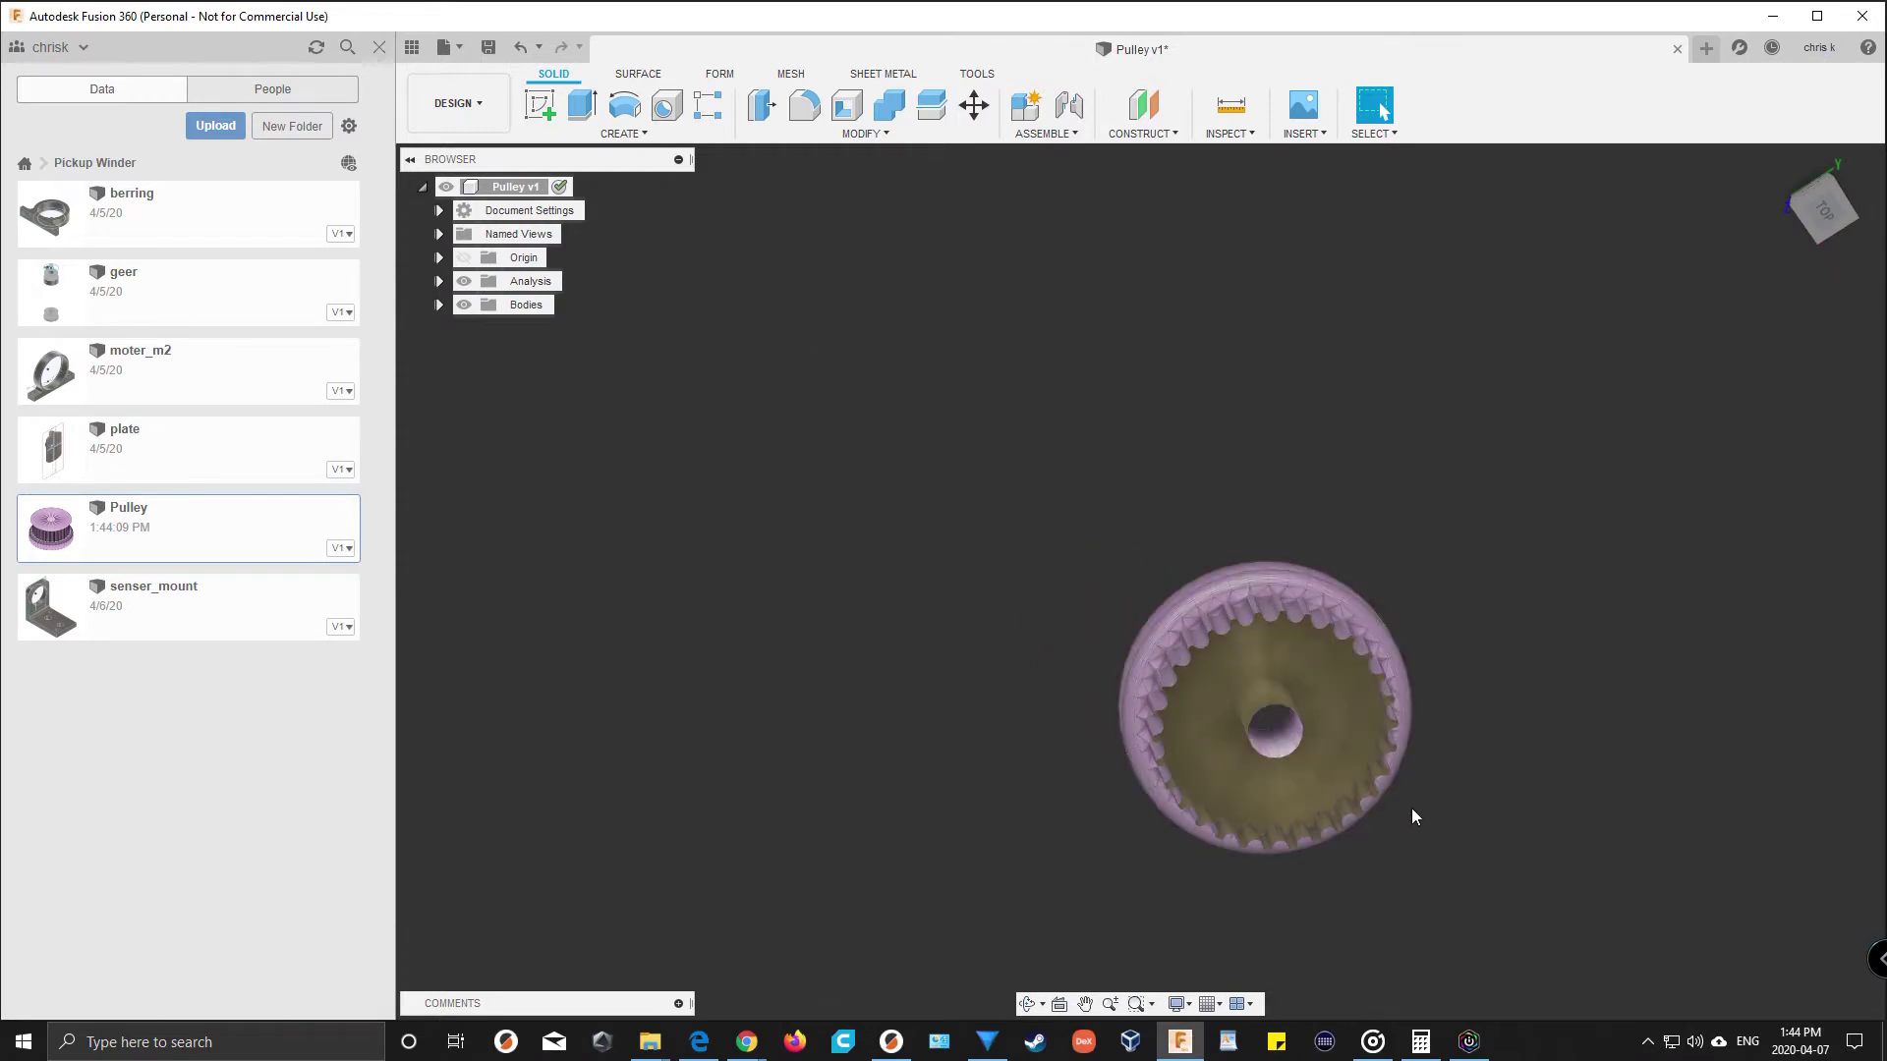
Create a sketch on the origin plane through the pulley, then finish it
left_click(540, 106)
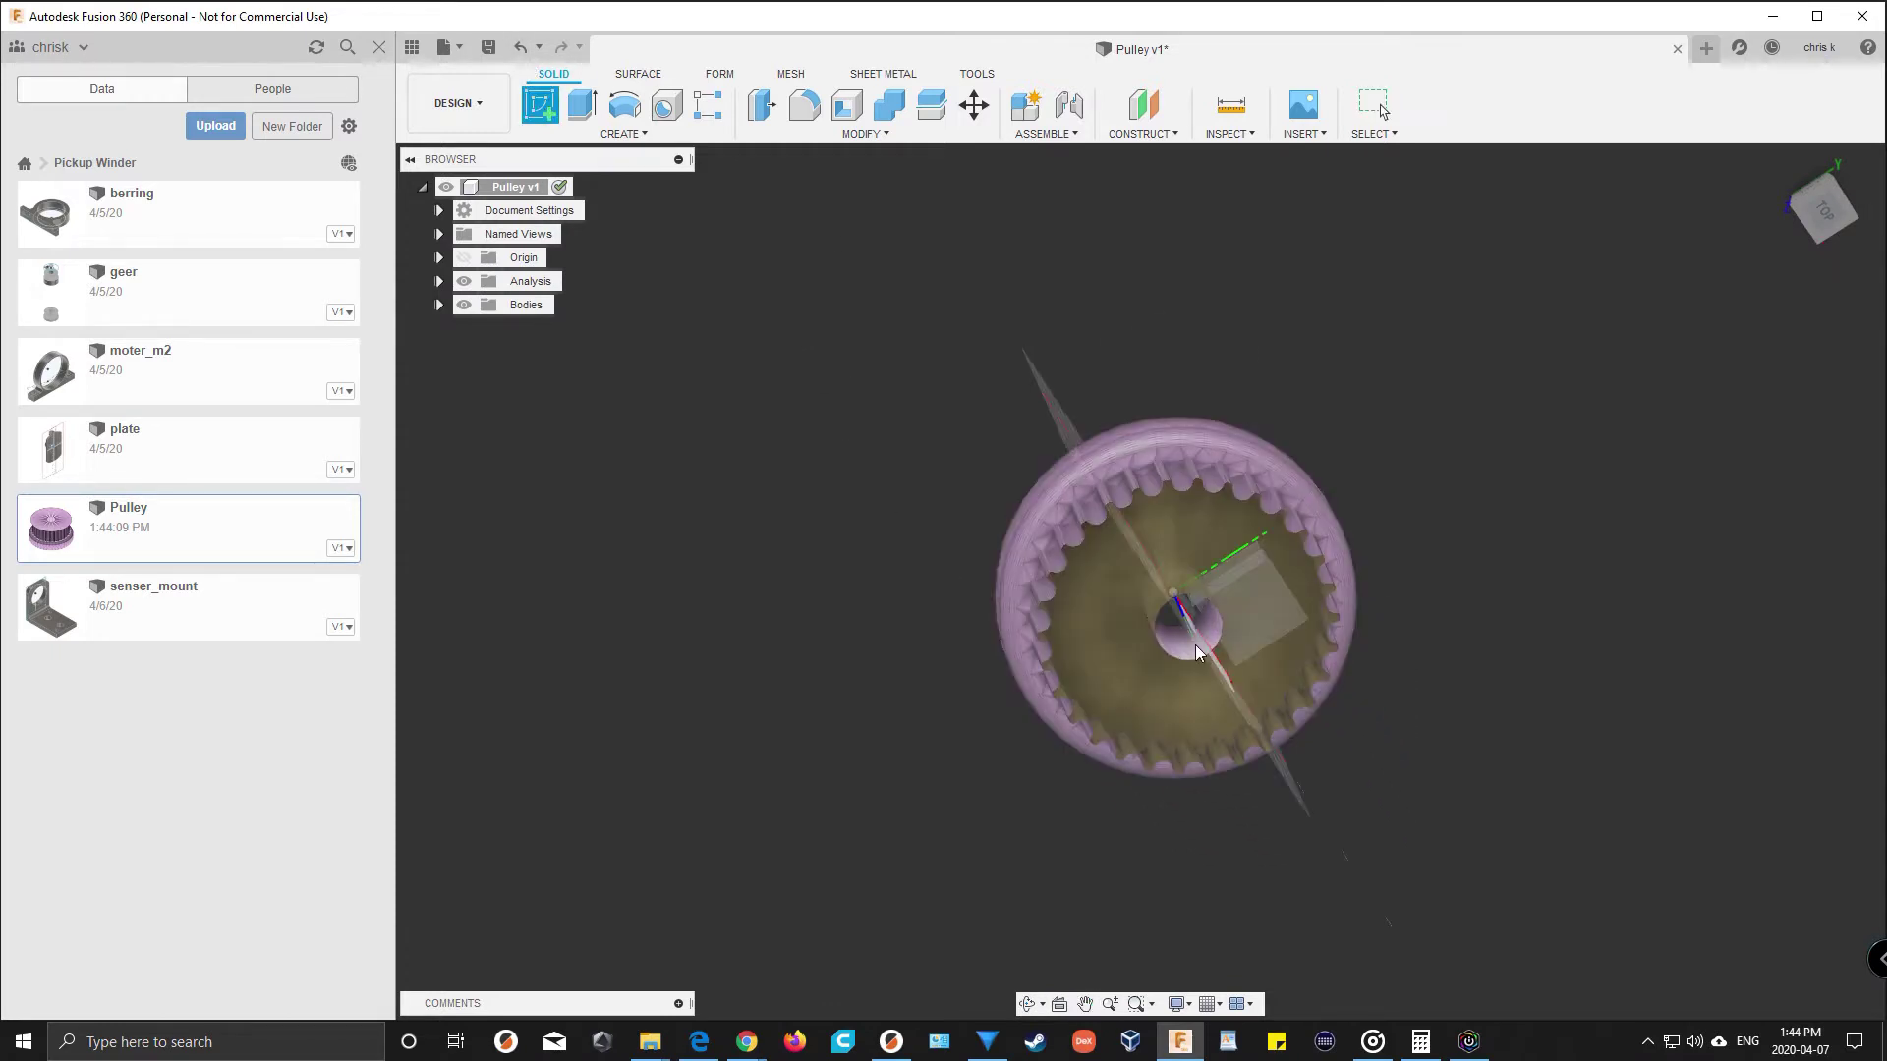
left_click(1366, 636)
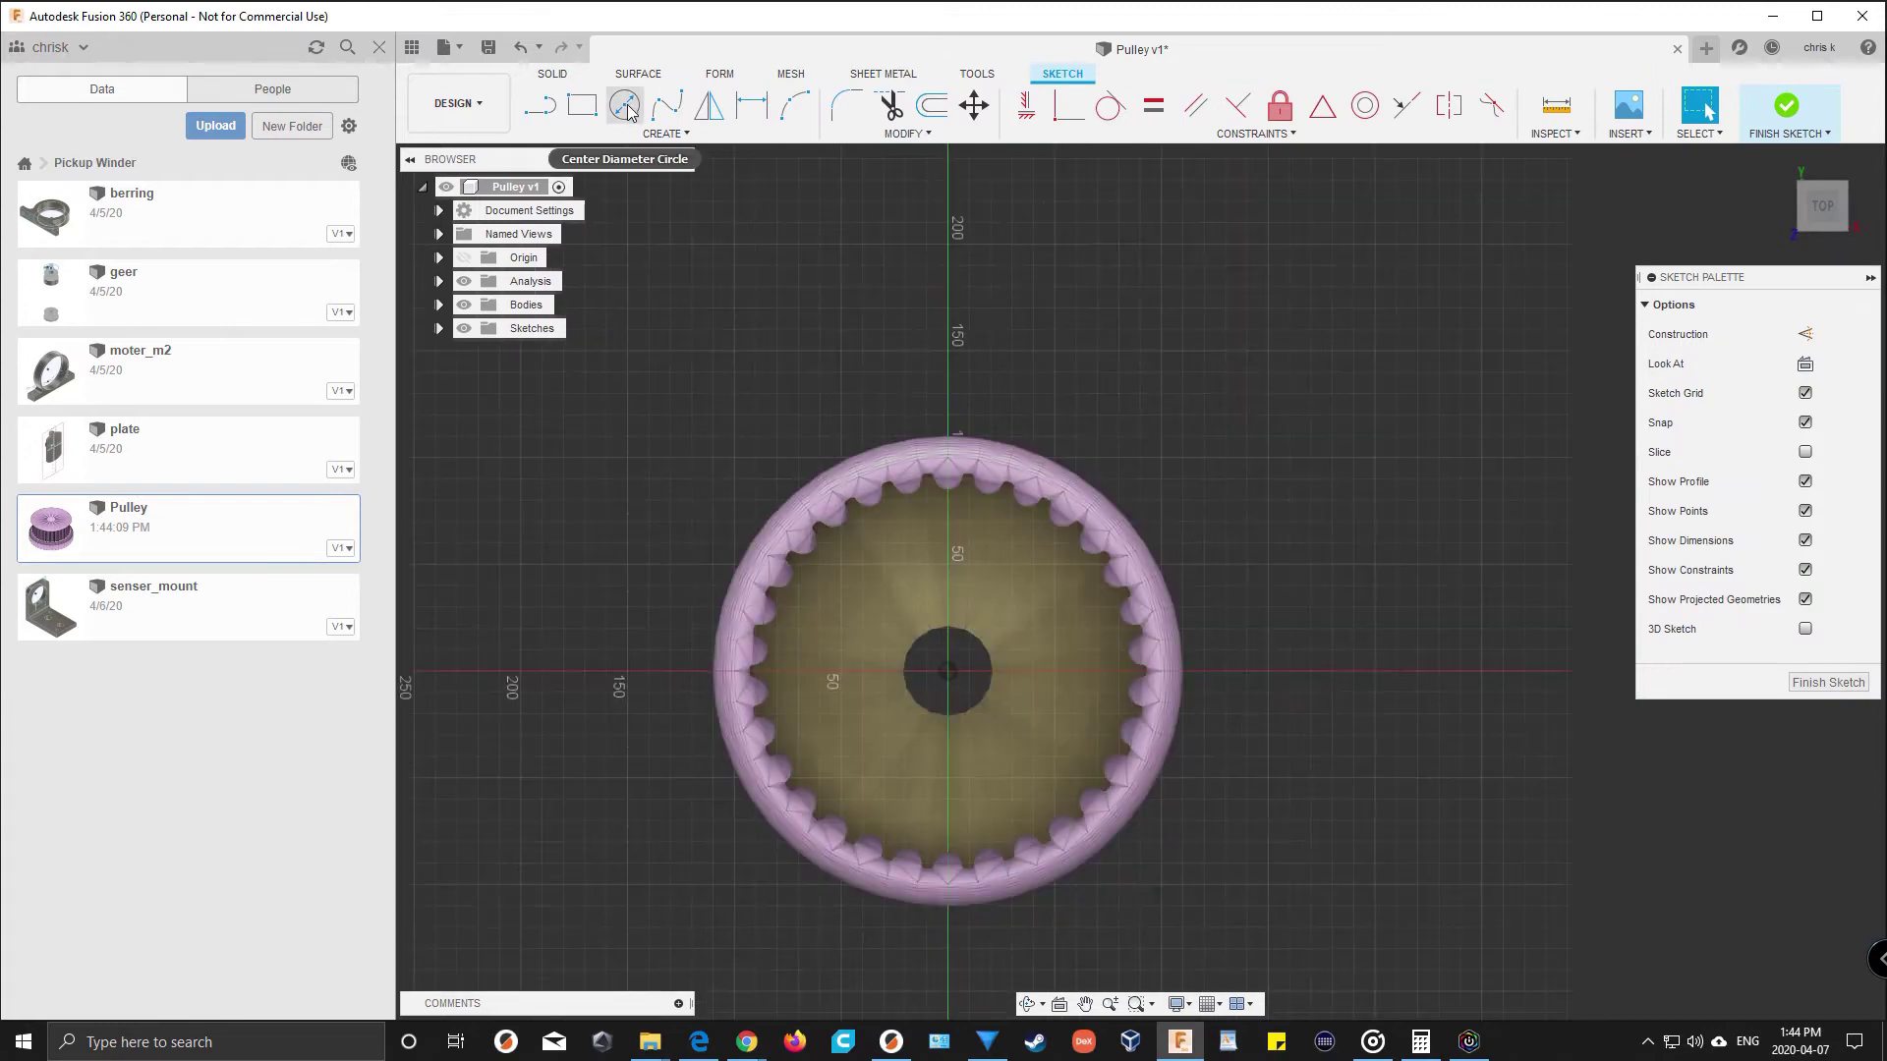
left_click(624, 104)
scroll(1220, 560, "down", 3)
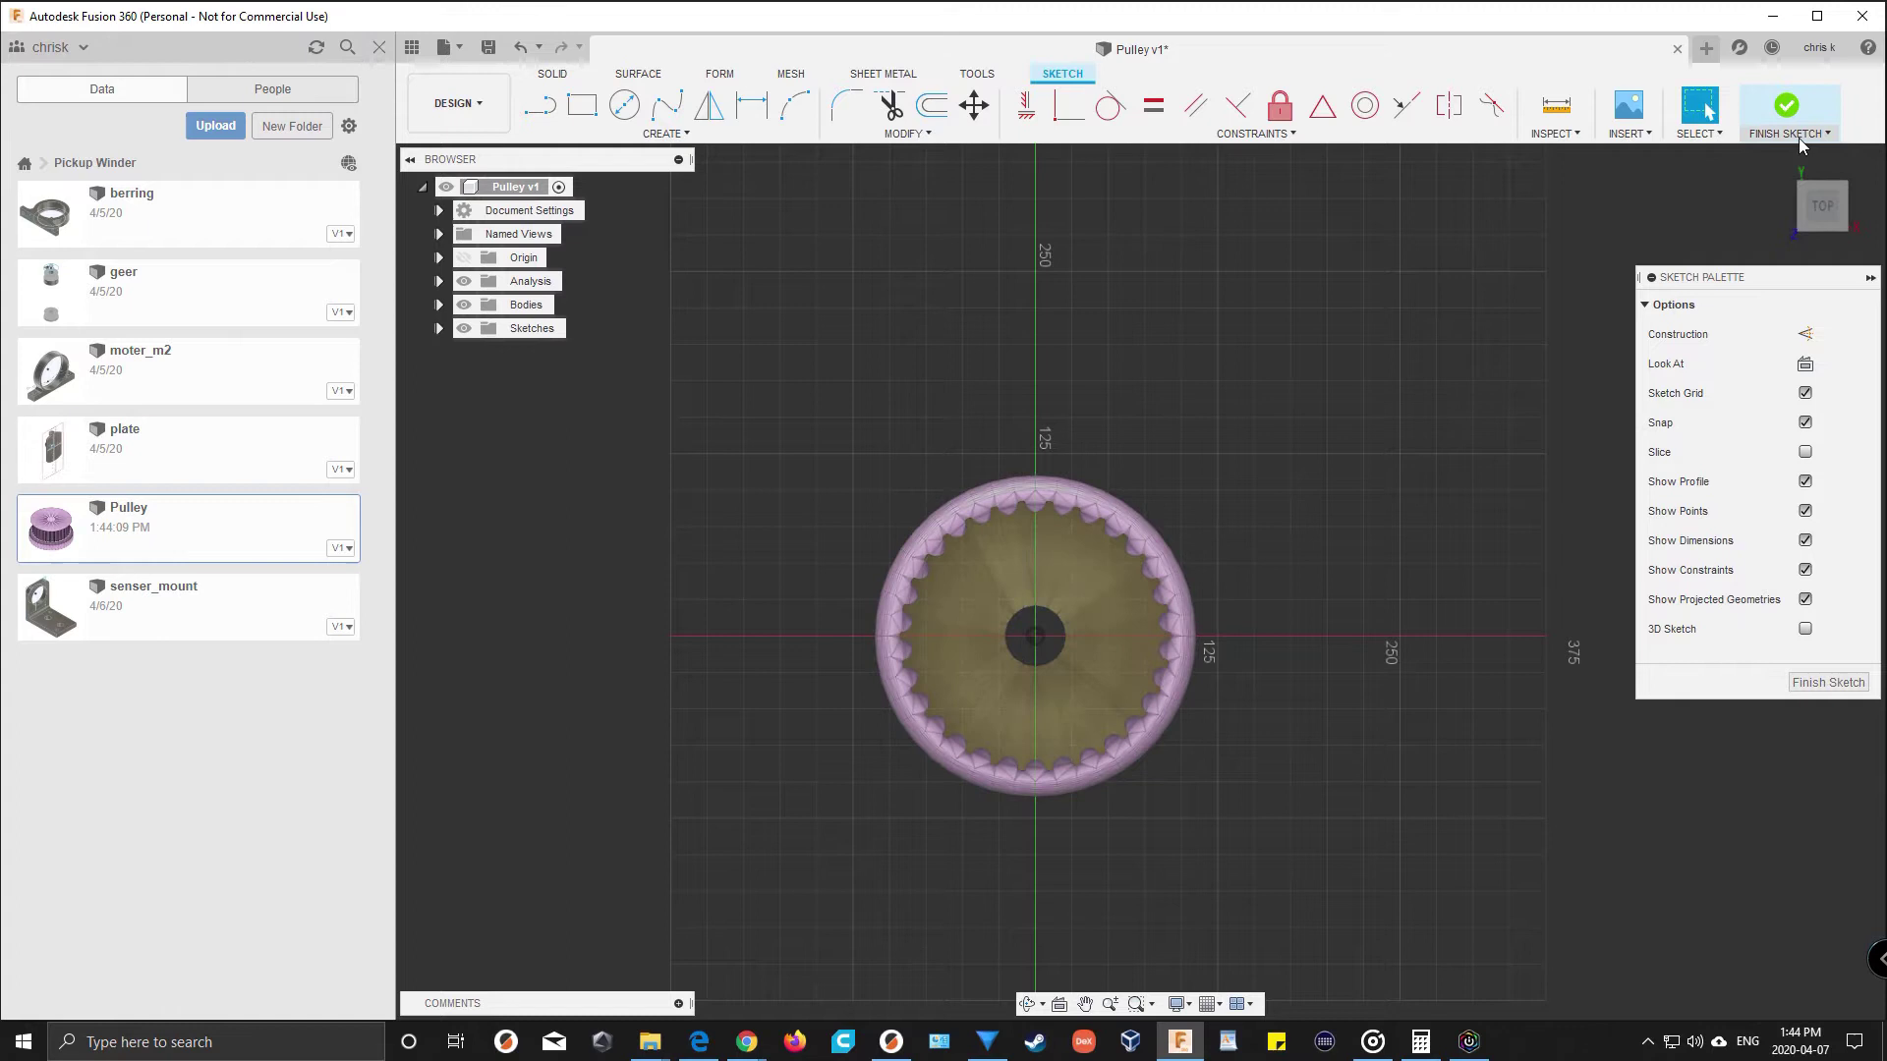
left_click(1786, 105)
middle_click_drag(1283, 645, 1143, 536, "shift")
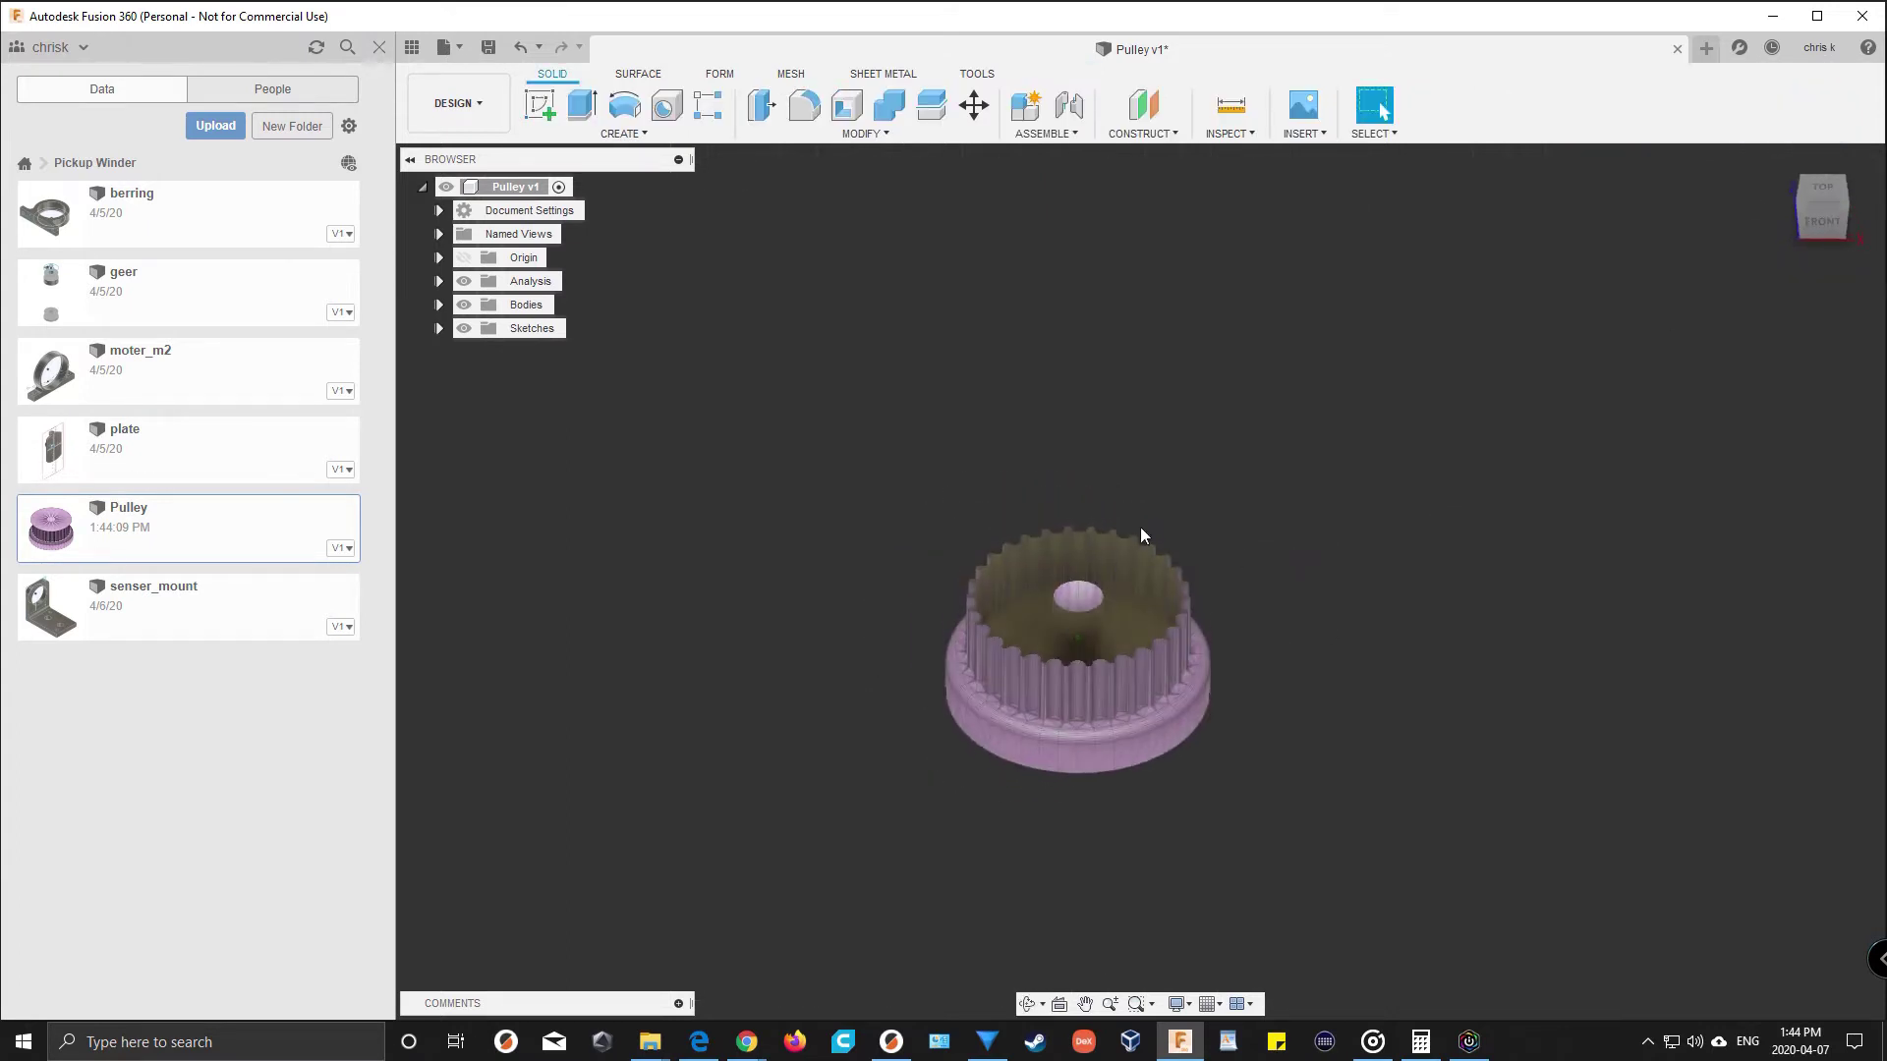
Hide the Section1 cut so the pulley shows whole, and expand Bodies
left_click(438, 282)
left_click(463, 283)
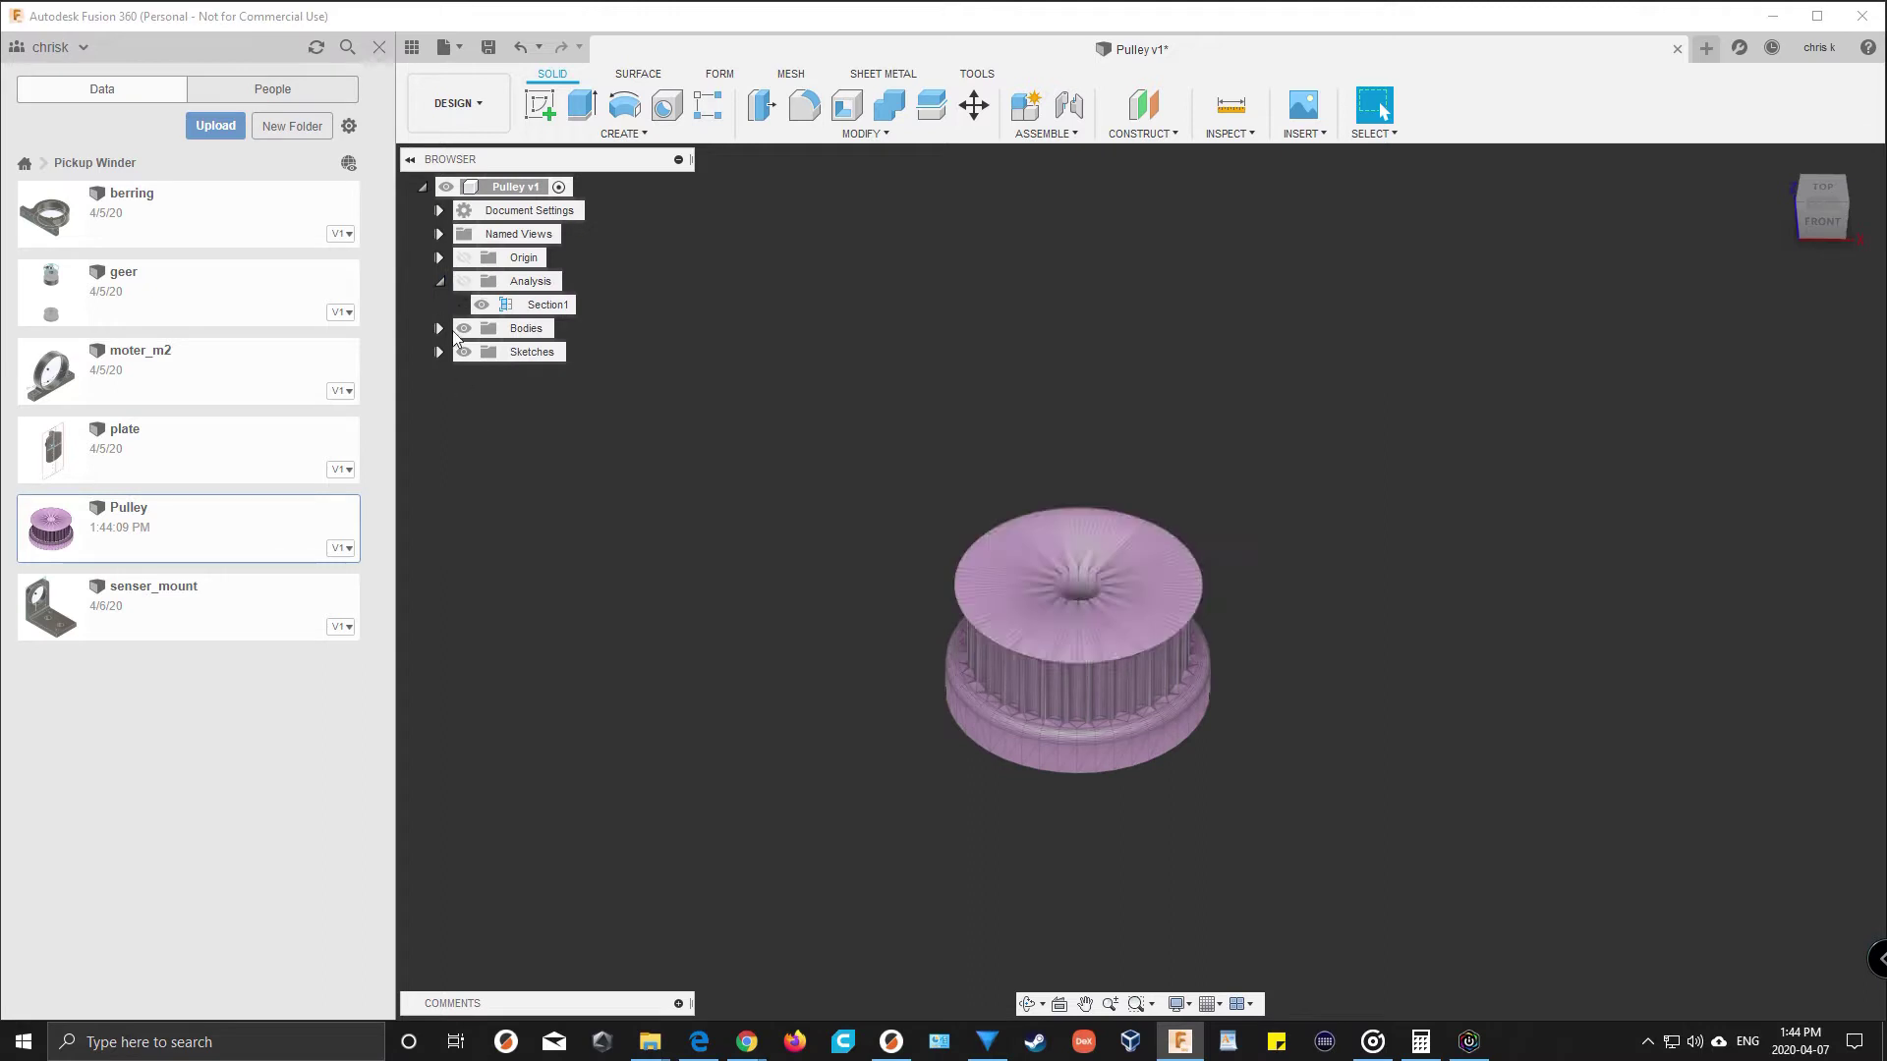
left_click(441, 328)
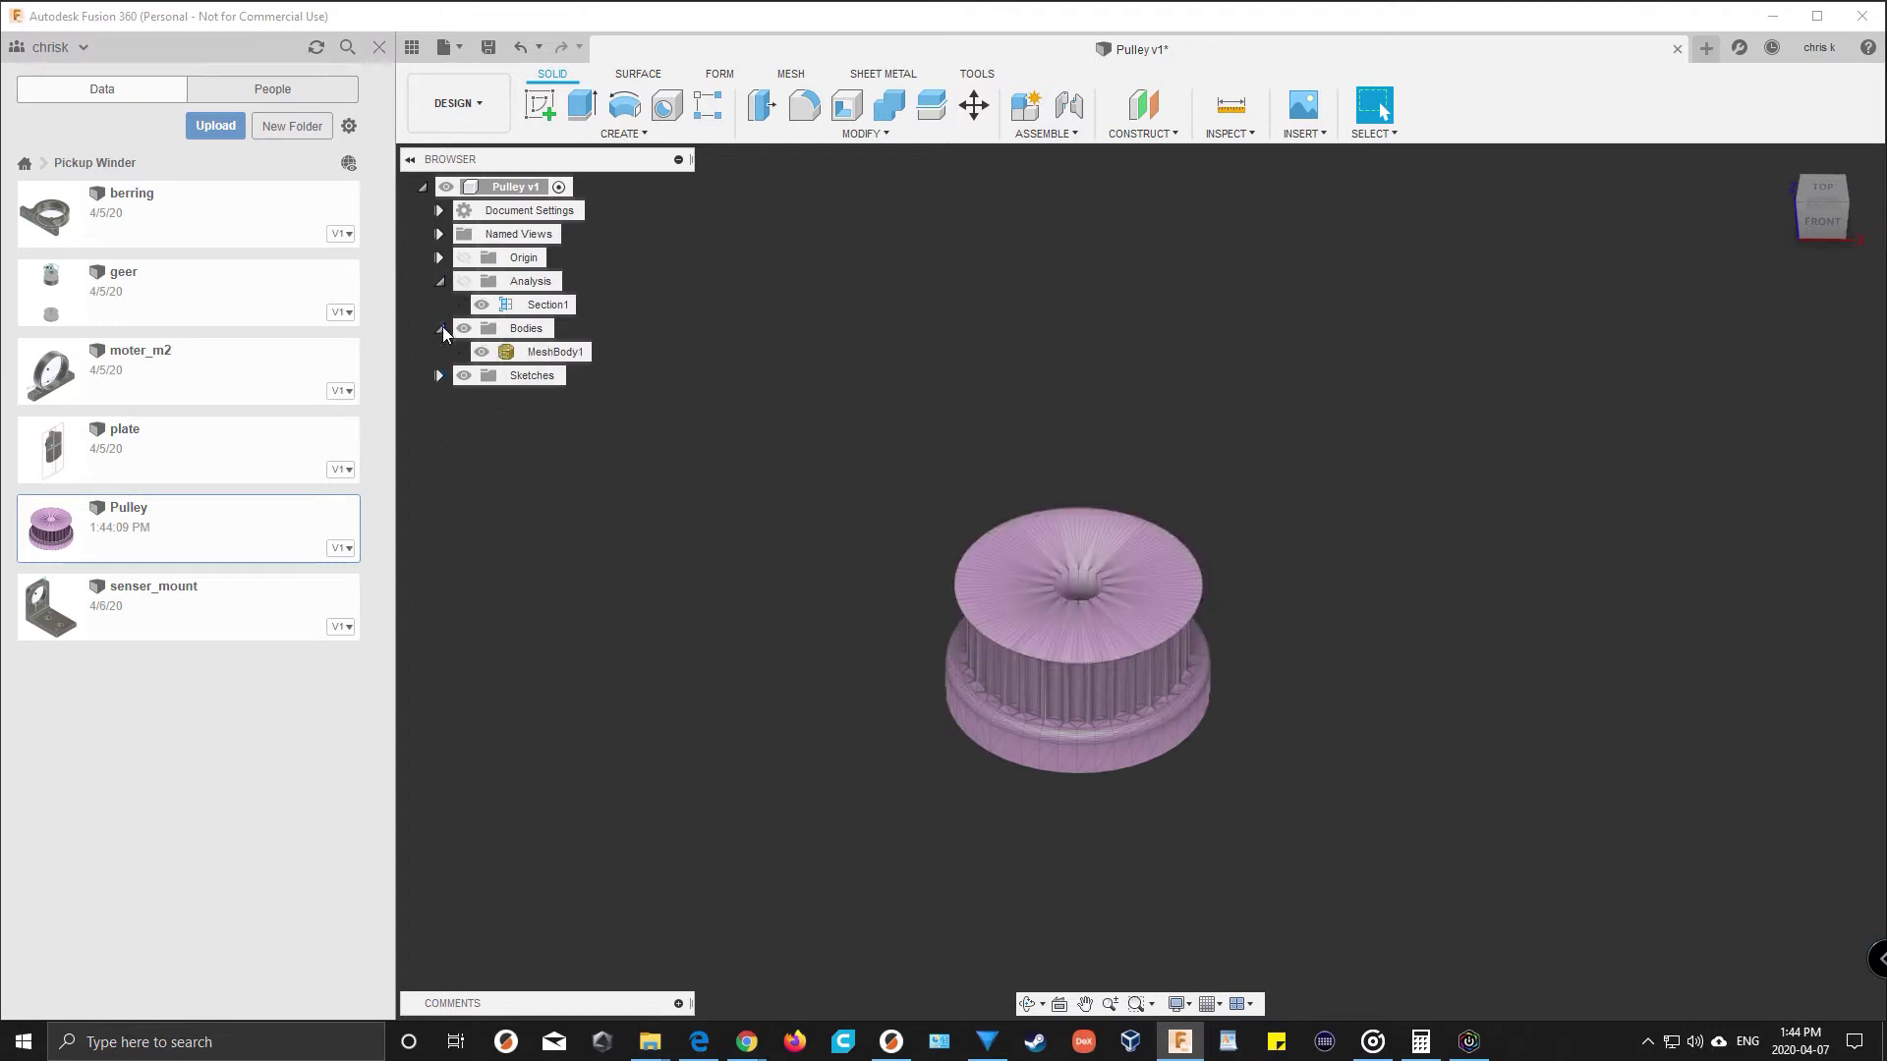
Convert MeshBody1 into a solid Body1 with Mesh to BRep
right_click(552, 356)
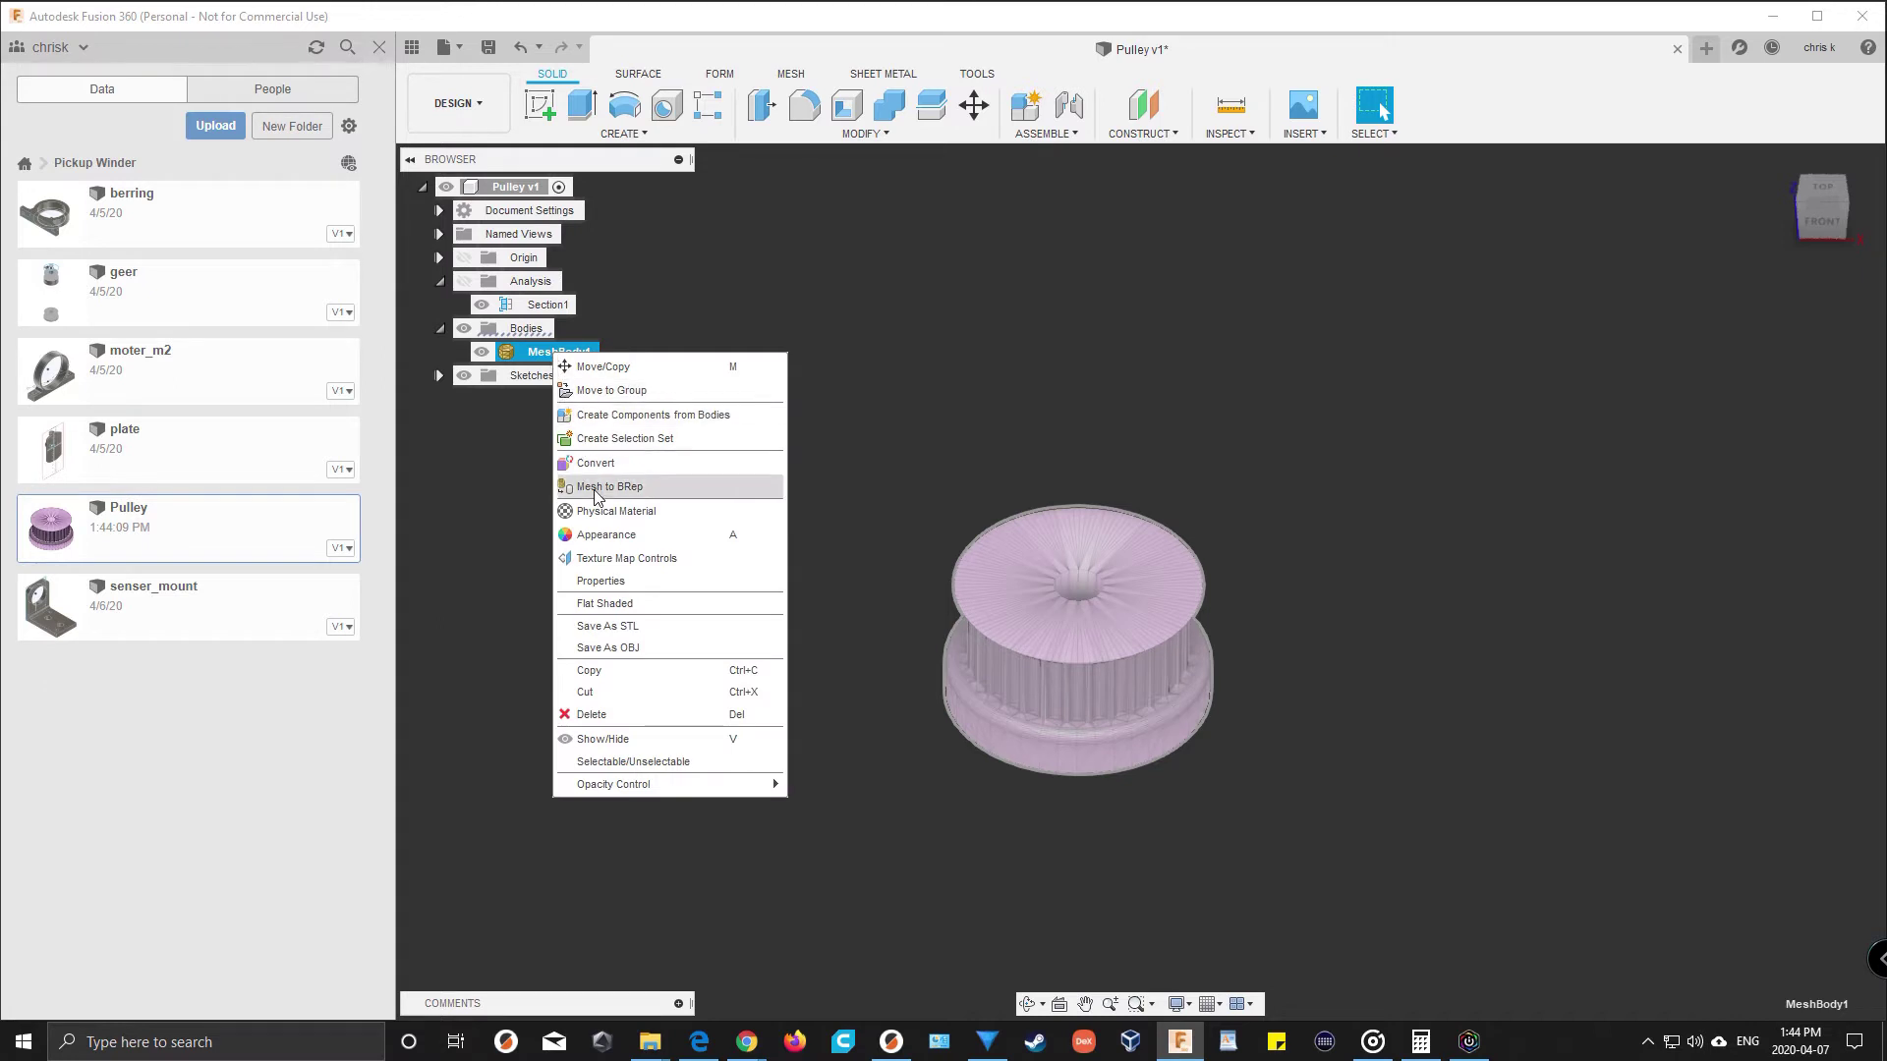
left_click(631, 488)
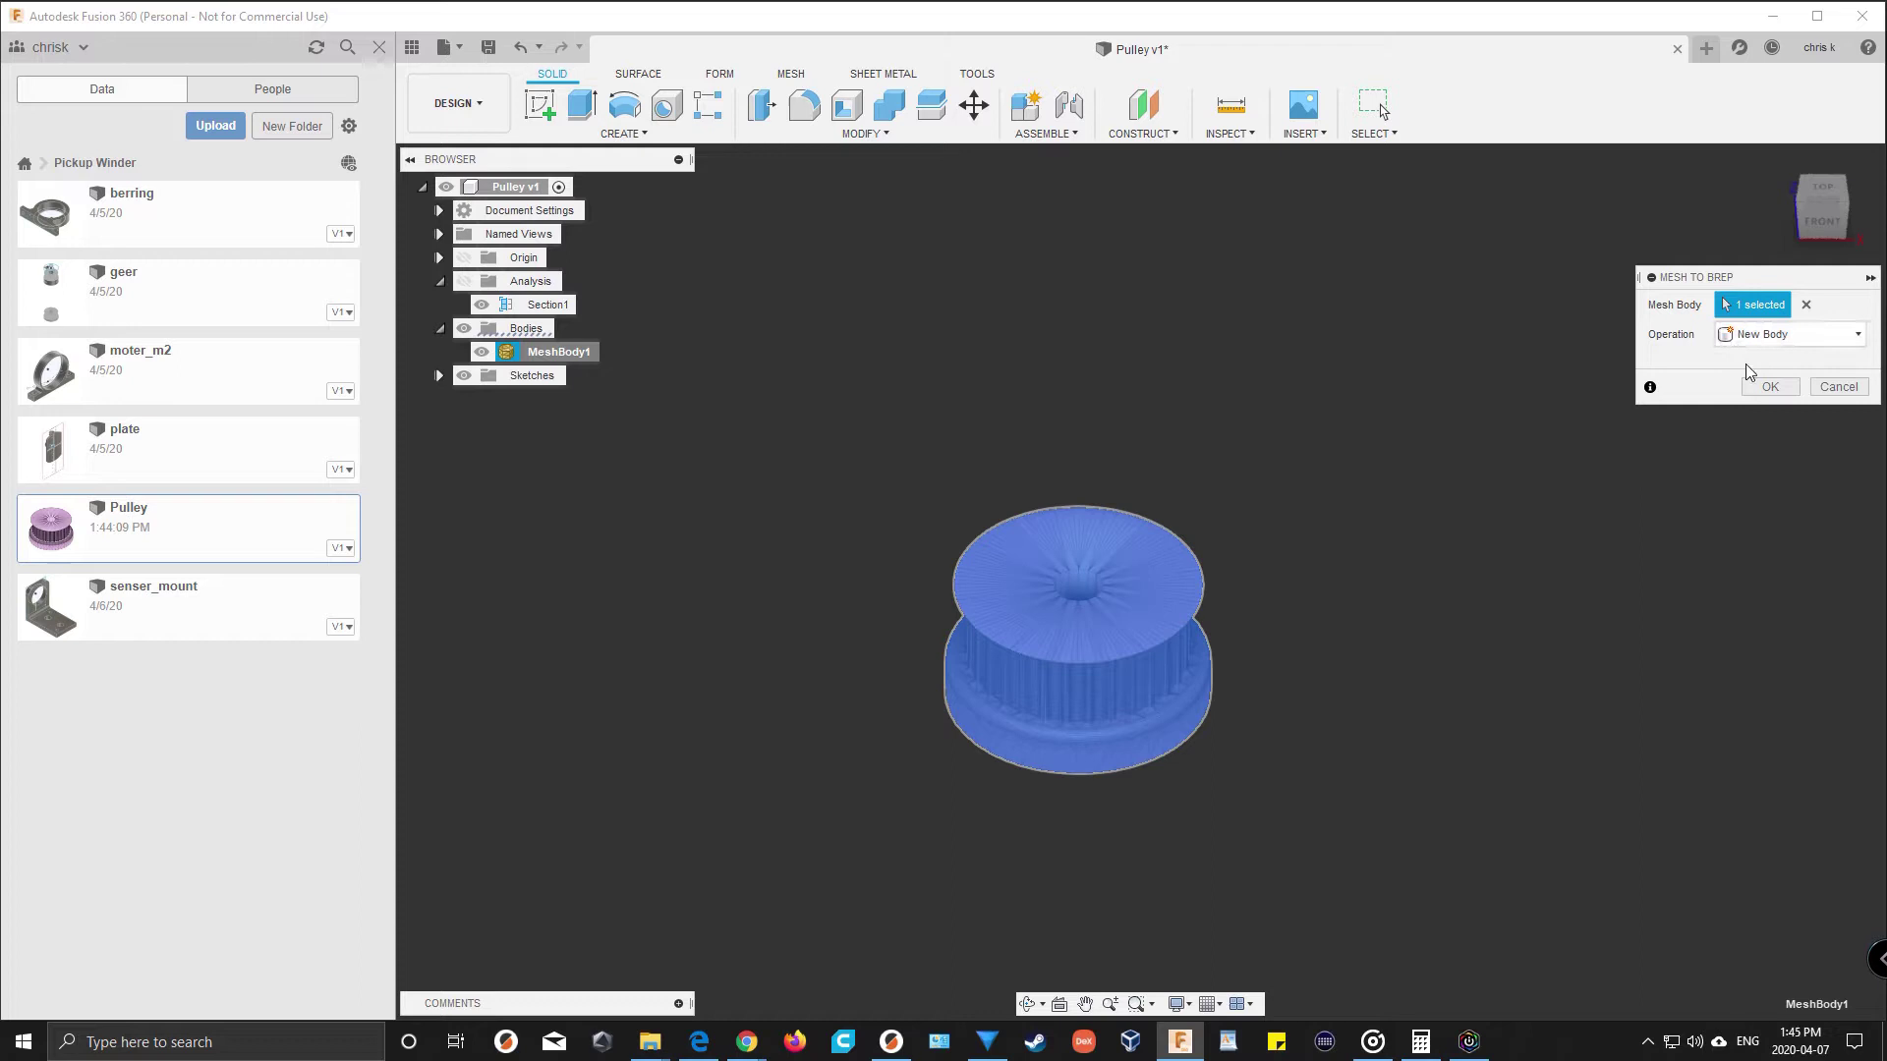
left_click(1768, 387)
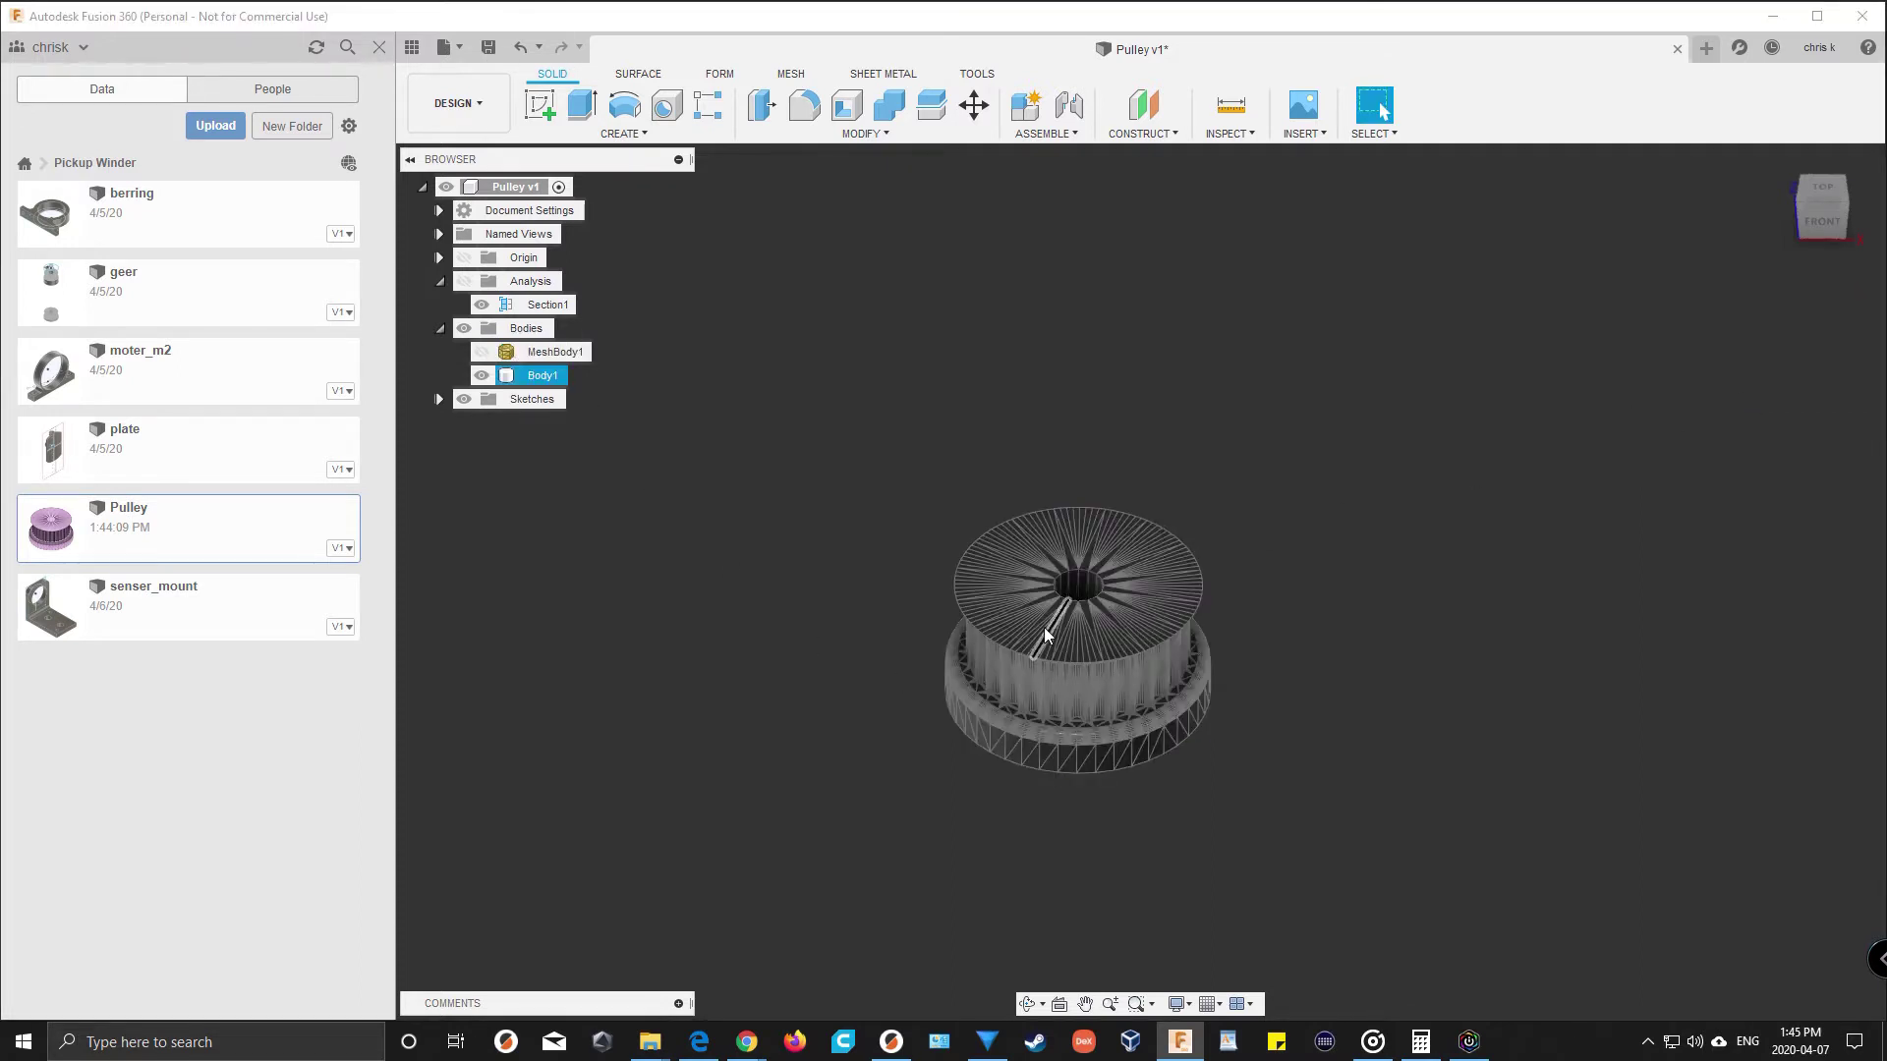
left_click(986, 521)
middle_click_drag(1001, 464, 923, 462, "shift")
left_click_drag(917, 460, 1254, 785)
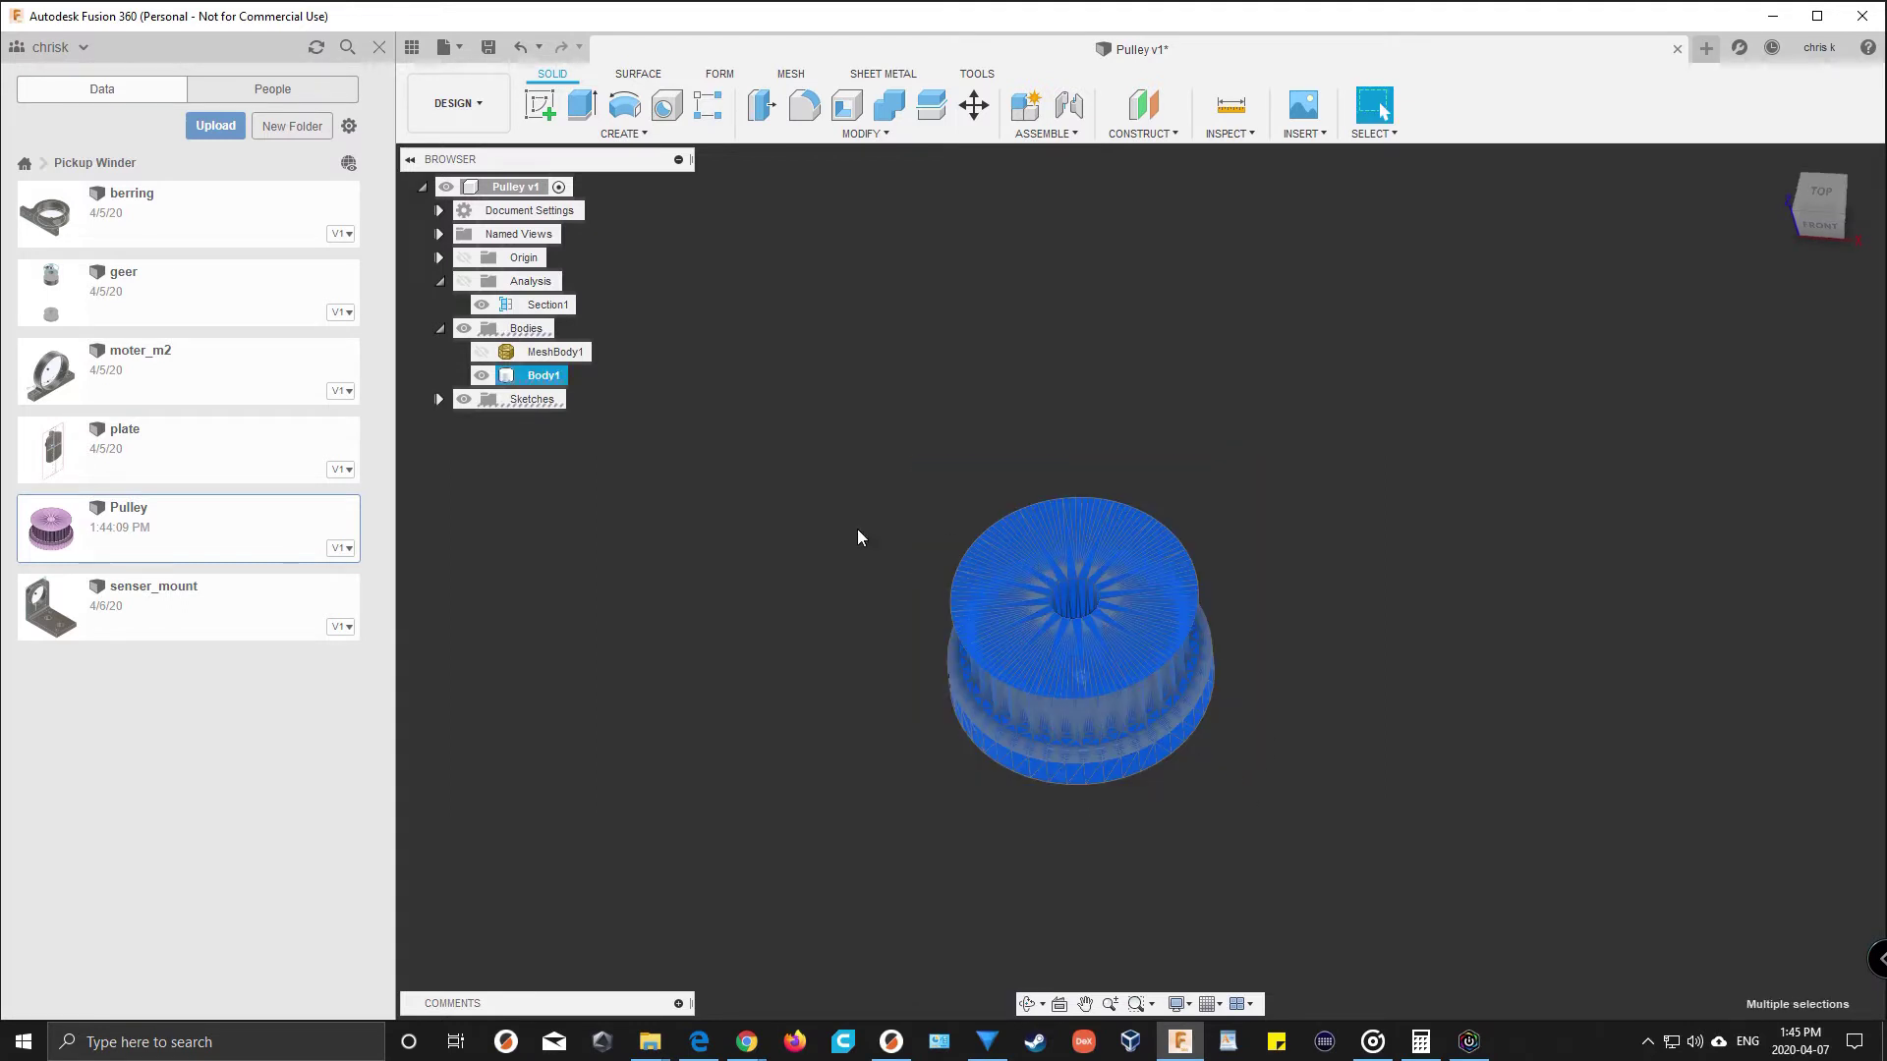
Delete the original MeshBody1, leaving Body1 as the only body
left_click(552, 352)
right_click(542, 353)
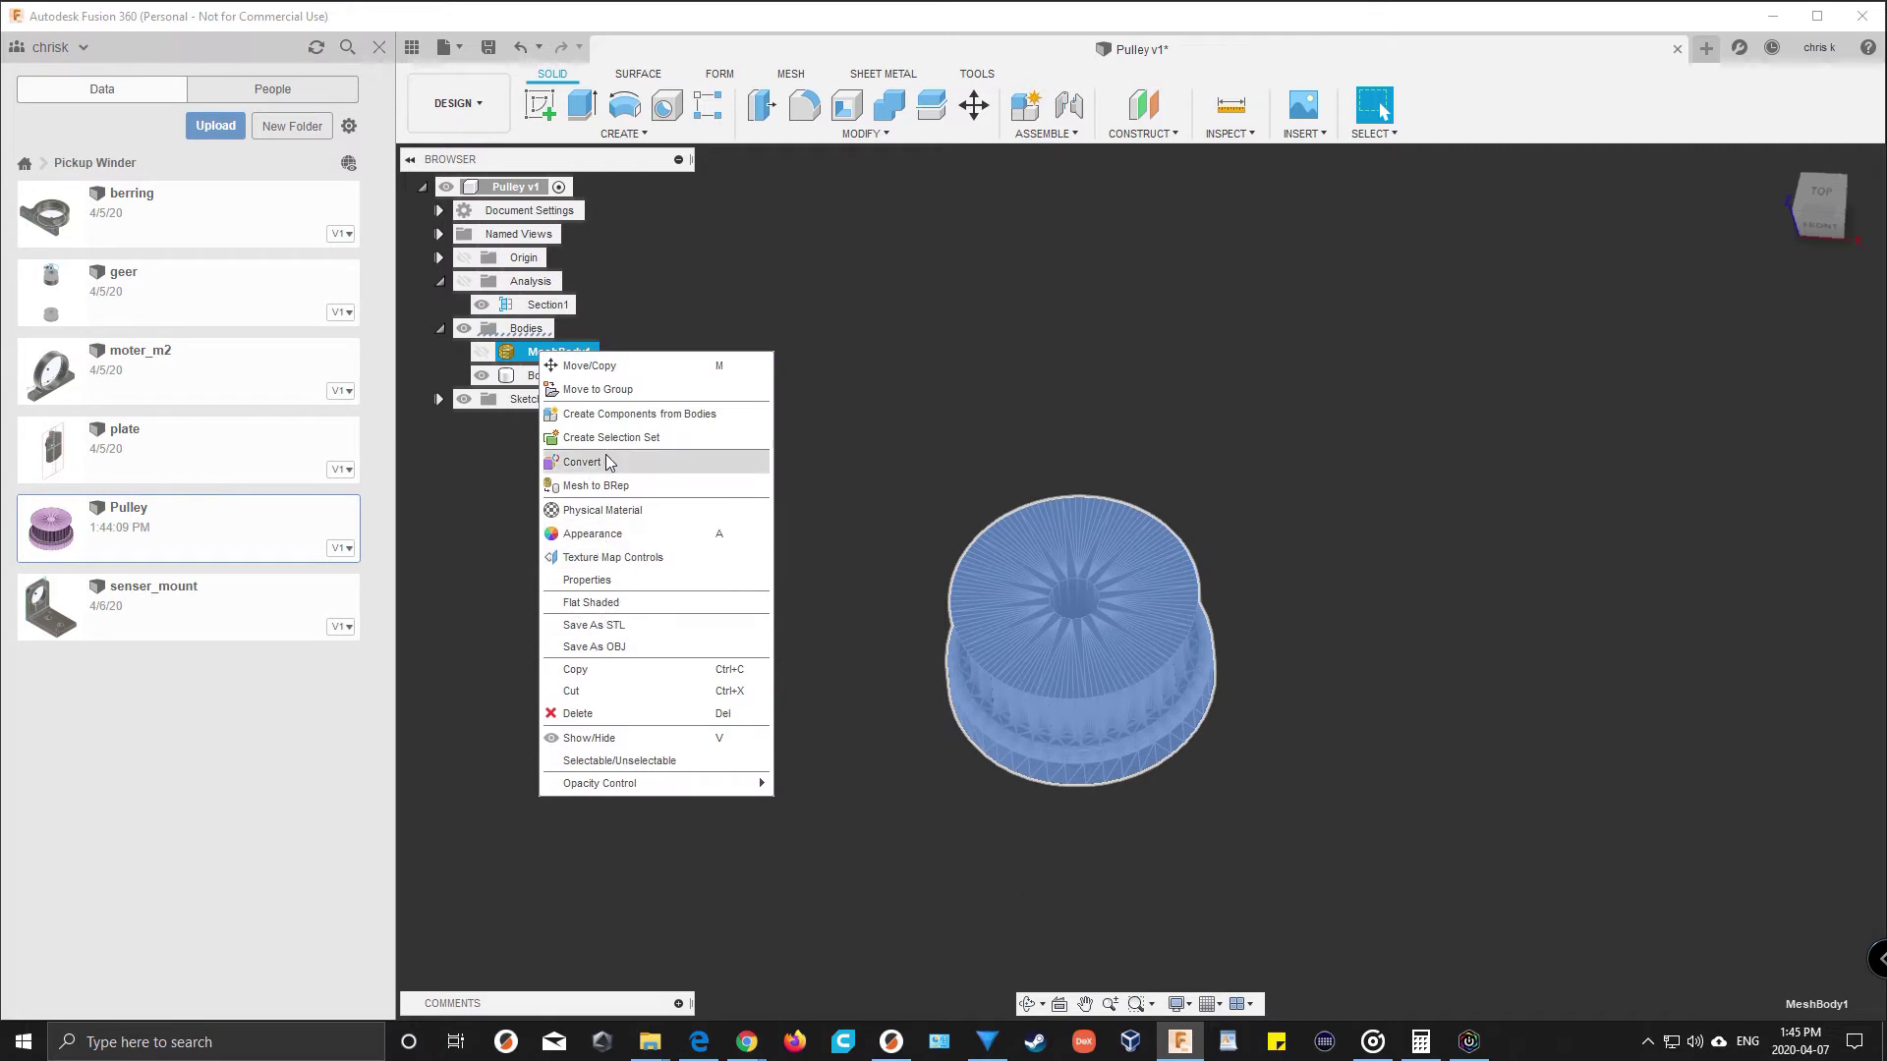
left_click(590, 715)
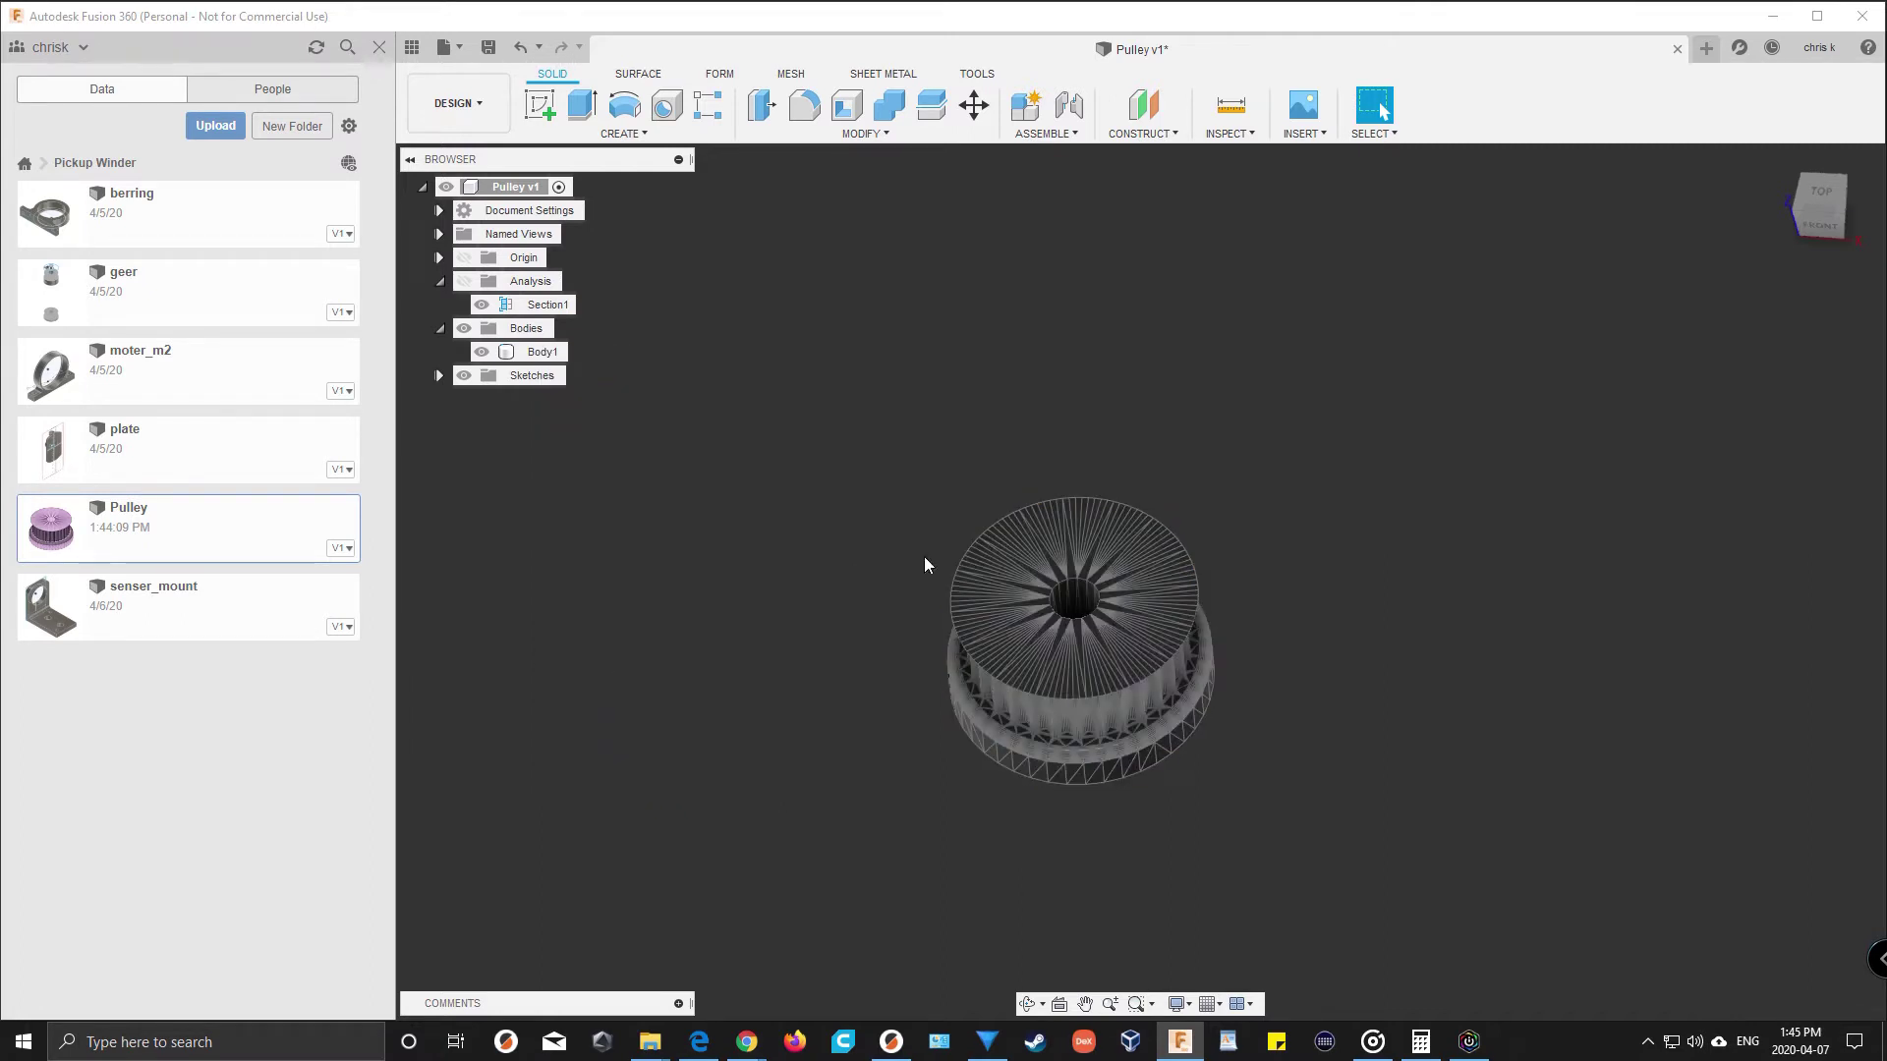
middle_click_drag(1273, 721, 1169, 462, "shift")
scroll(1236, 674, "up", 3)
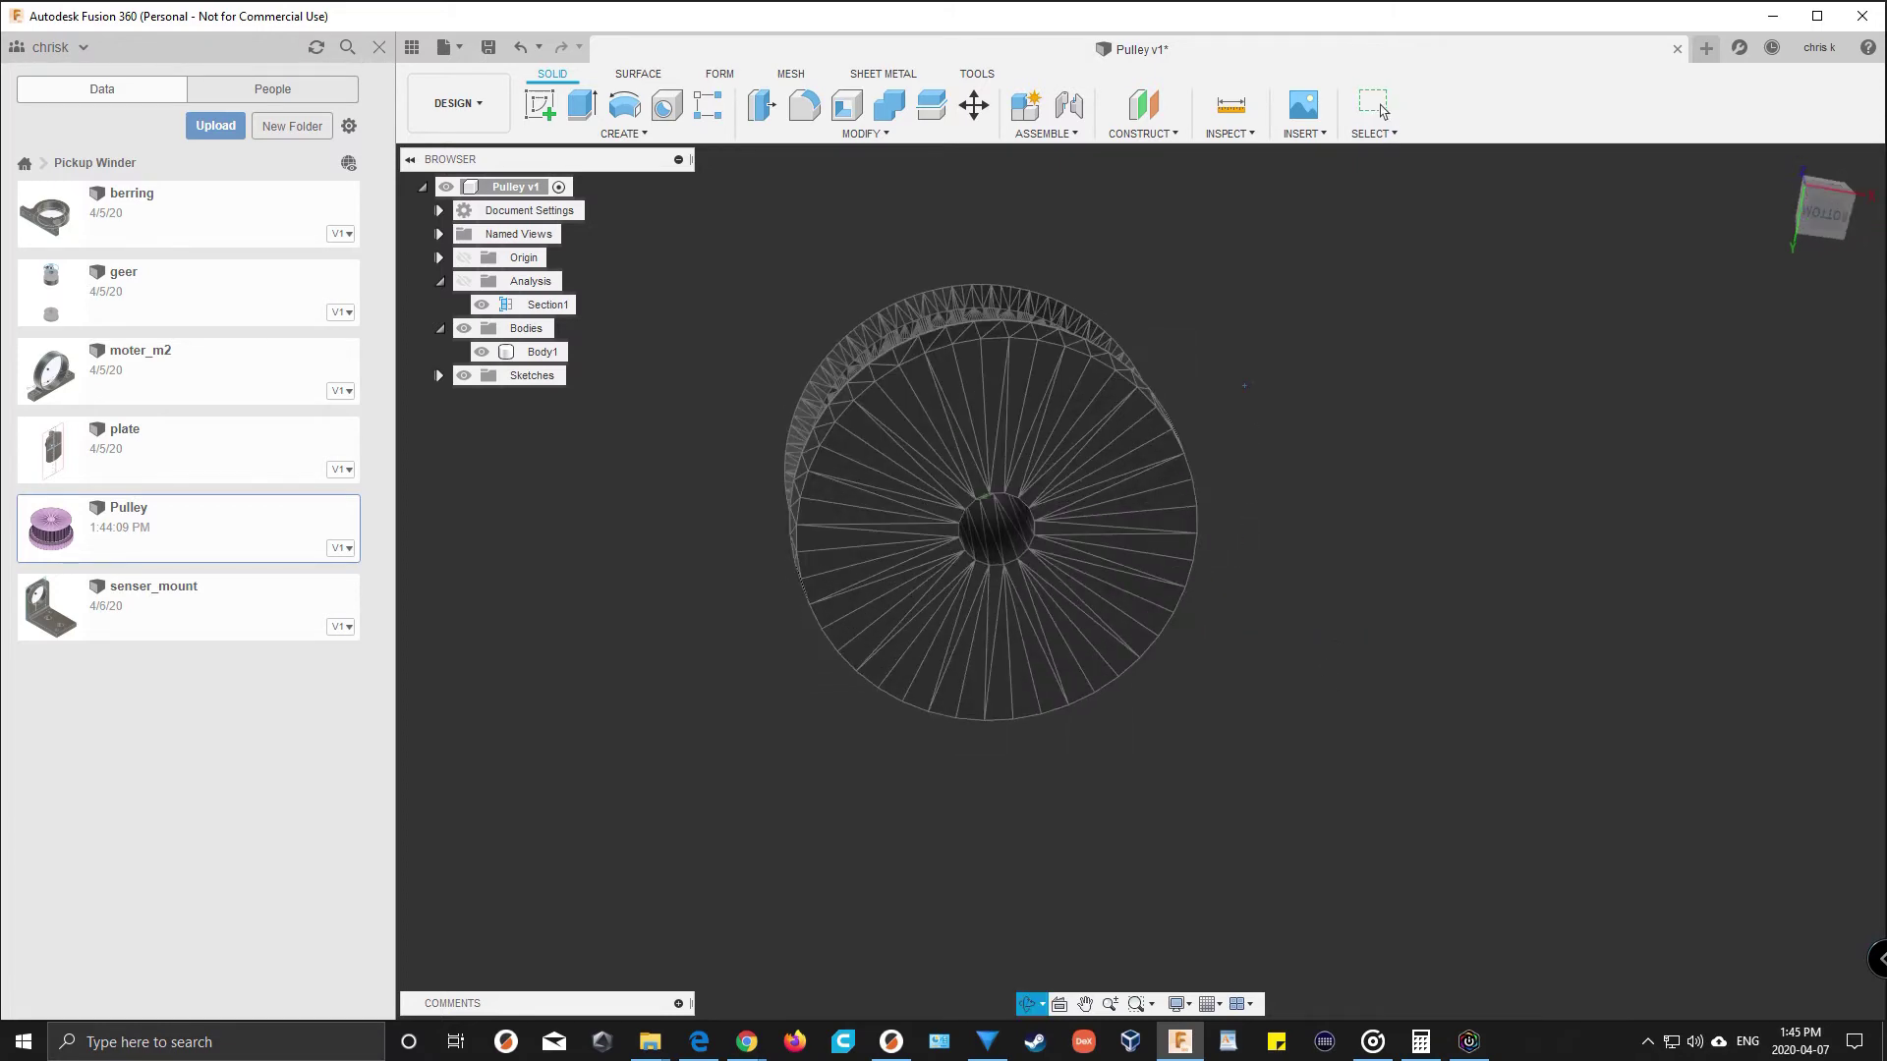
Measure the pulley across opposite rim vertices, reading 220.00 mm
left_click(1230, 104)
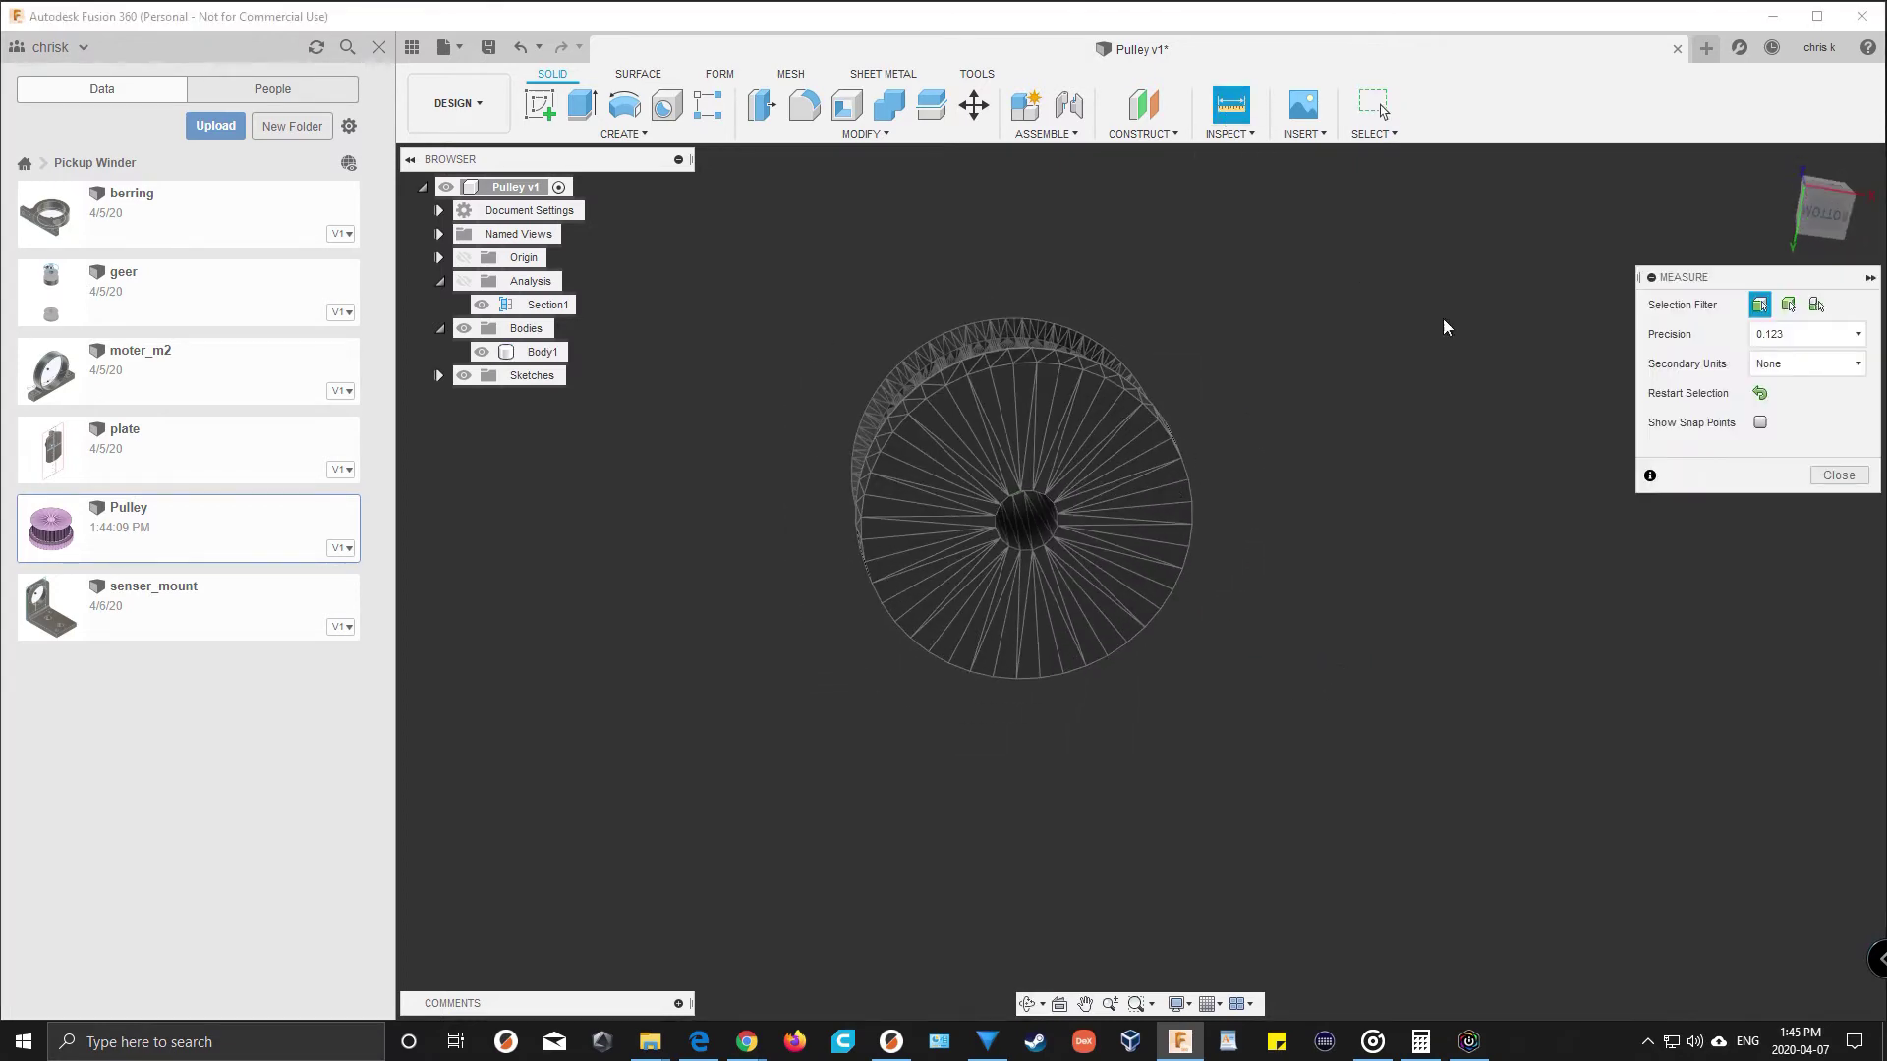
left_click(1015, 366)
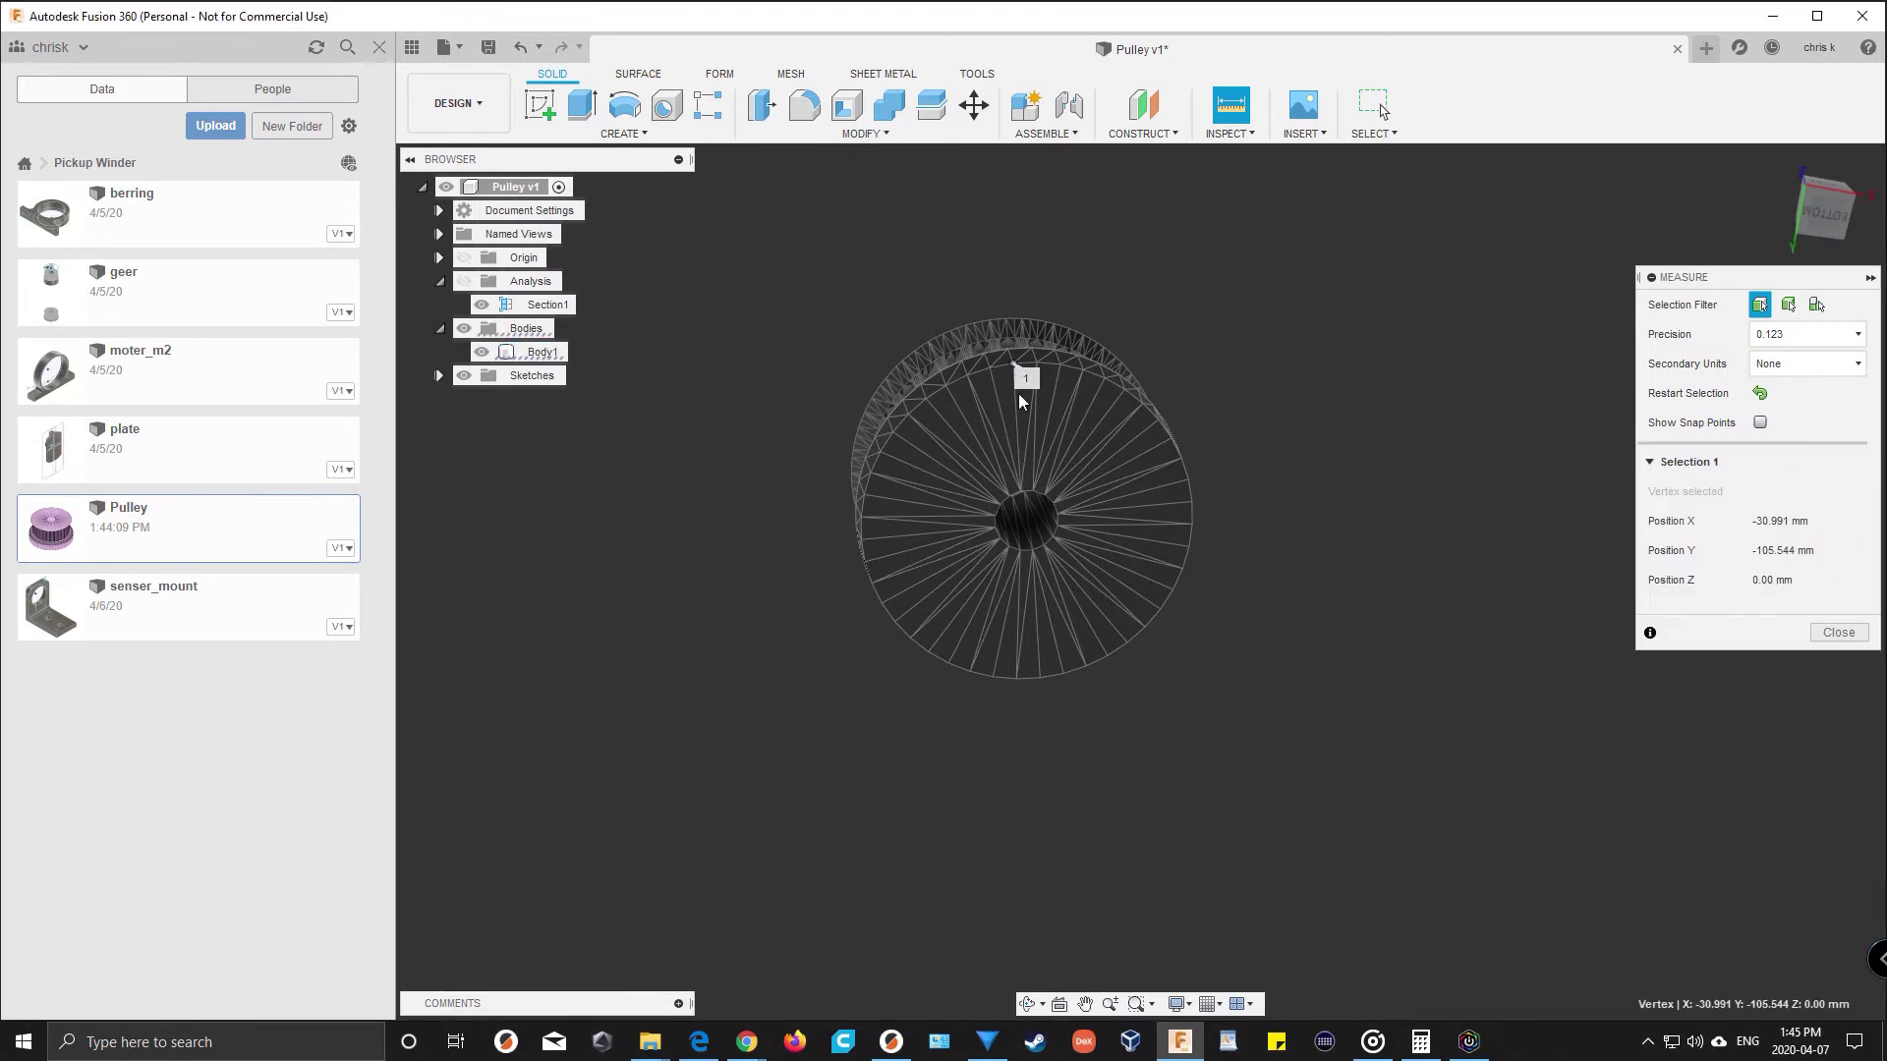
left_click(1038, 677)
scroll(993, 505, "up", 5)
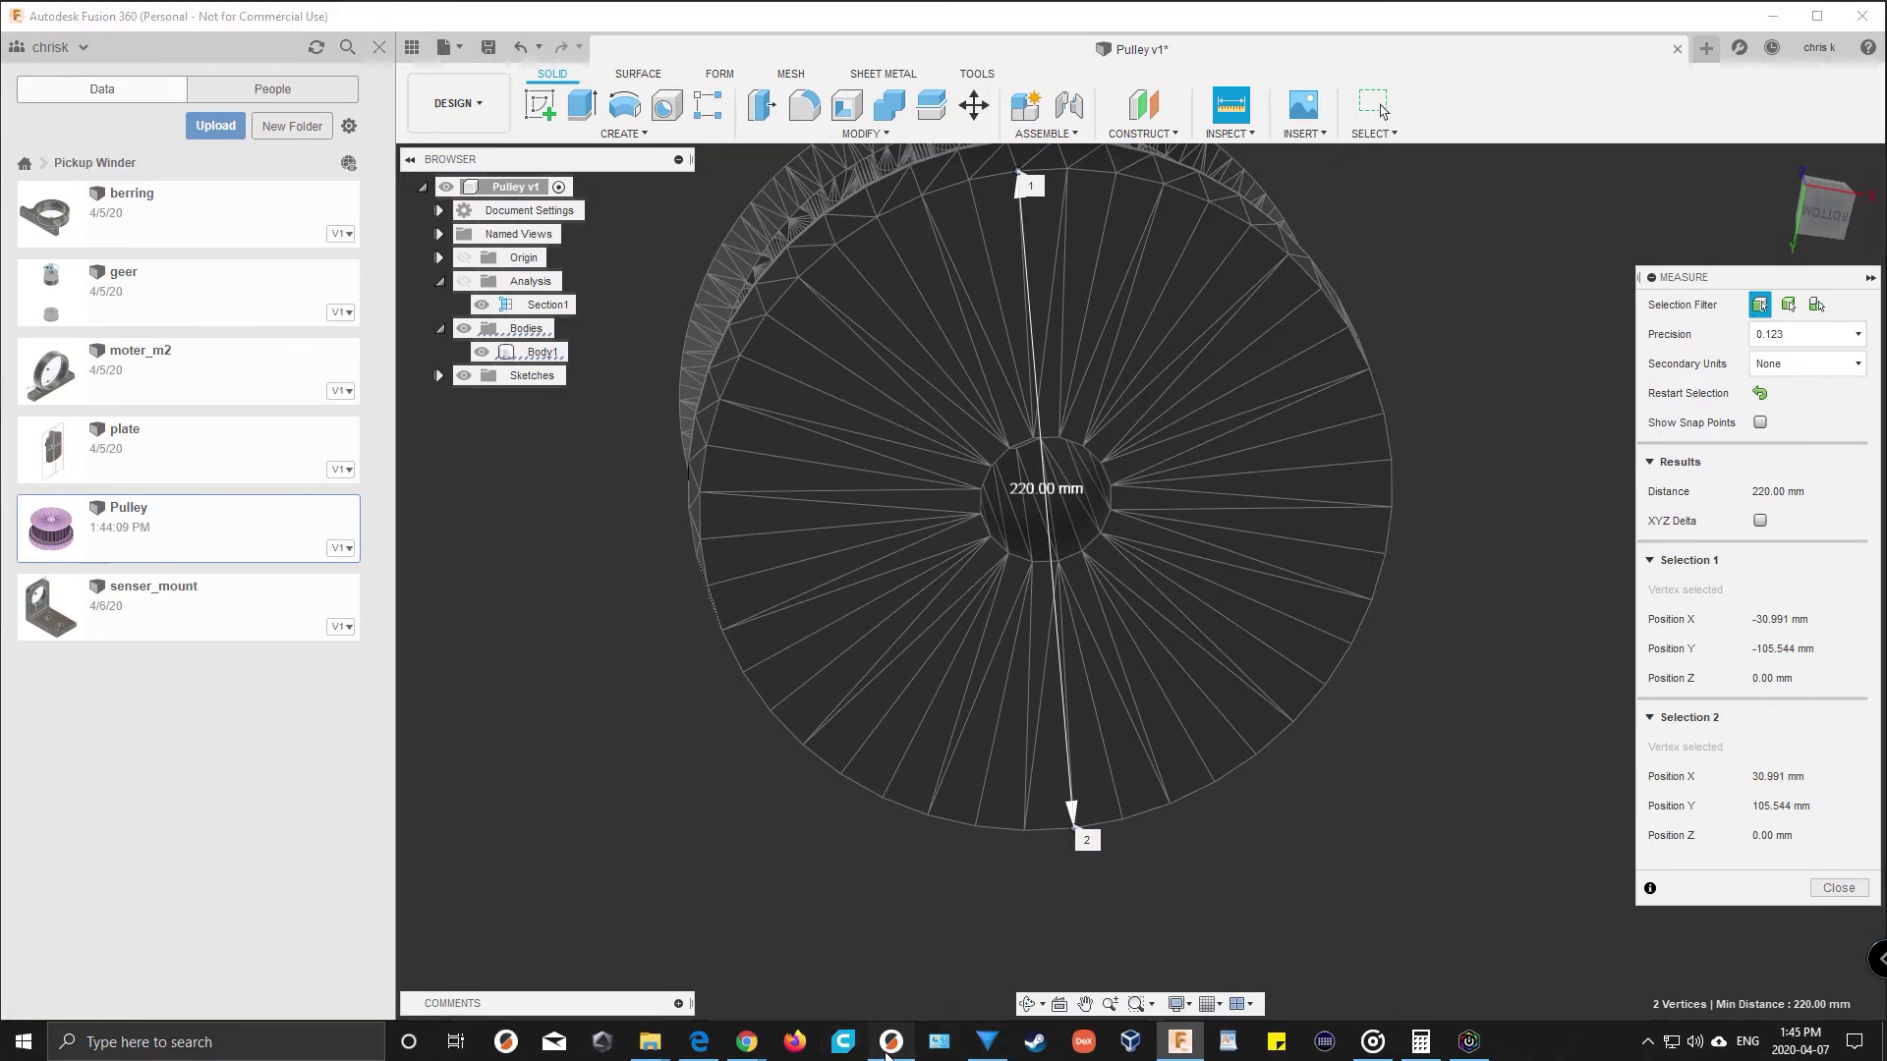
Check the pulley's 22 mm X size in PrusaSlicer, then return to Fusion 360
left_click(890, 1041)
scroll(806, 633, "up", 4)
left_click(766, 528)
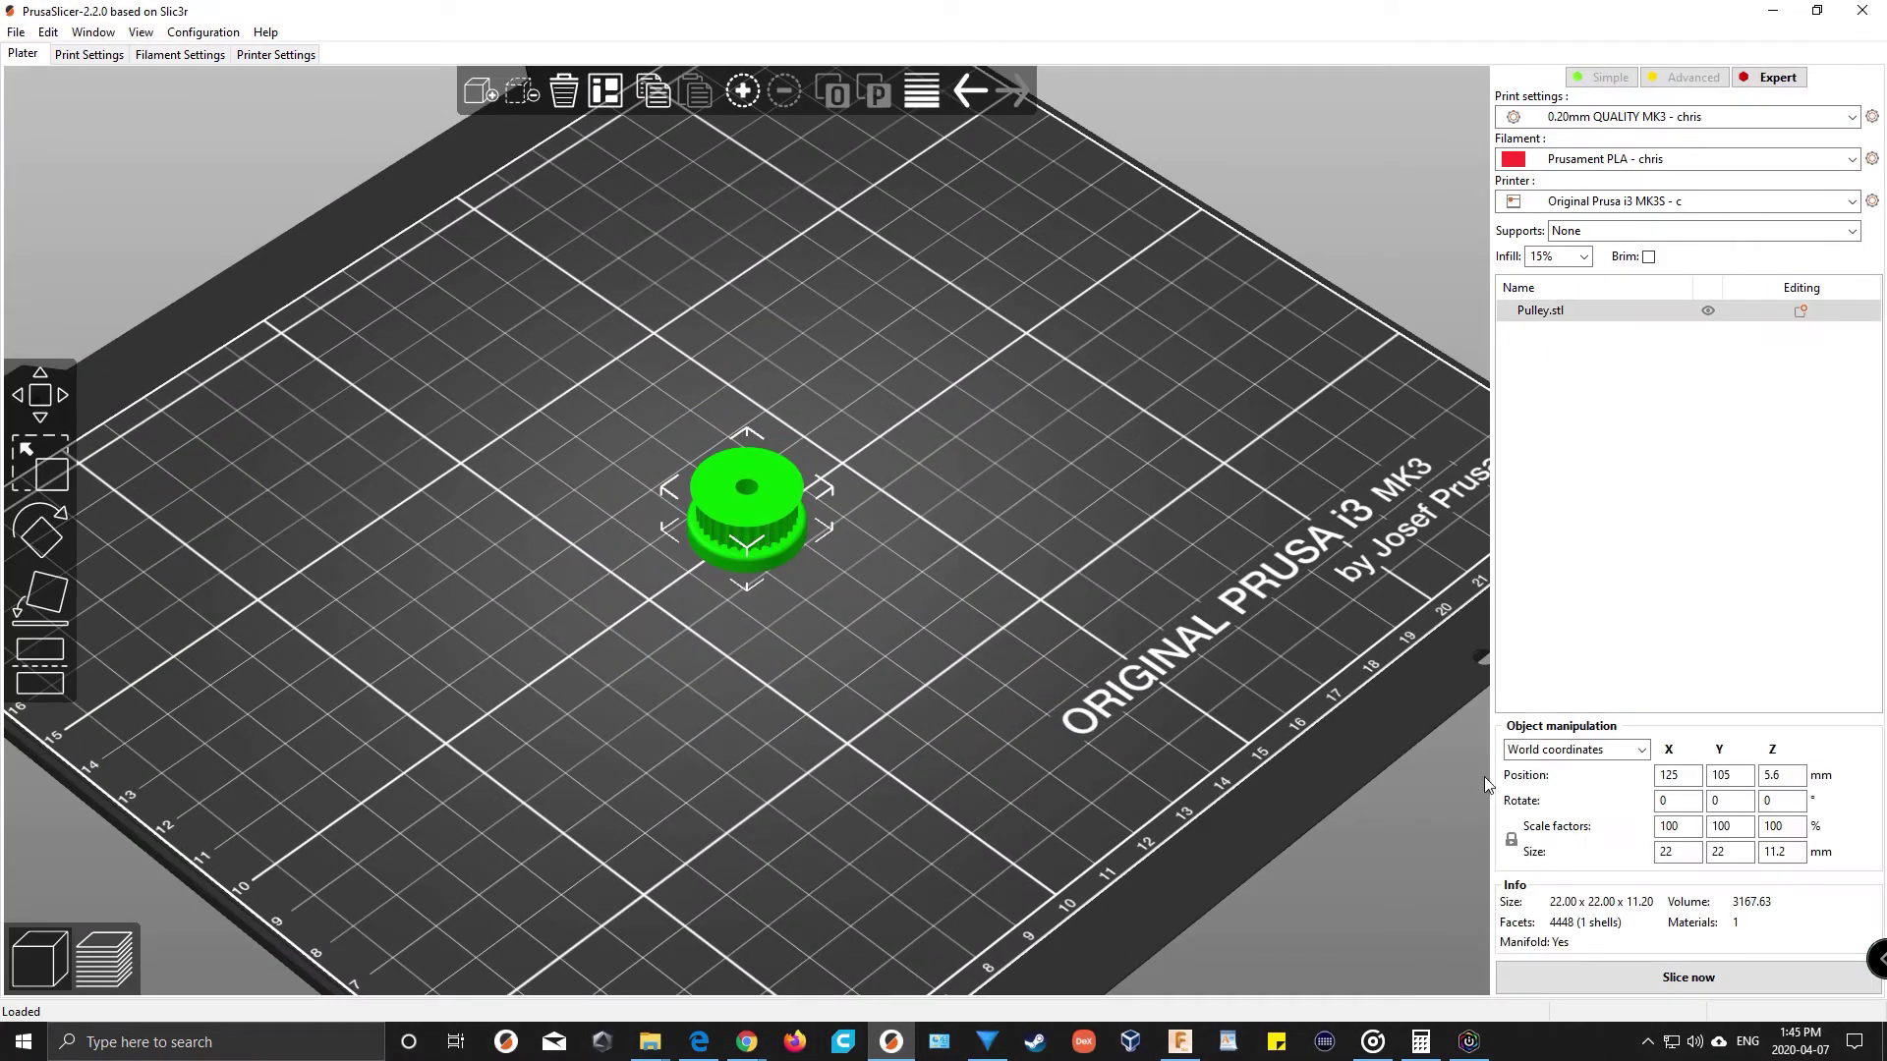
left_click(1662, 851)
left_click(1774, 12)
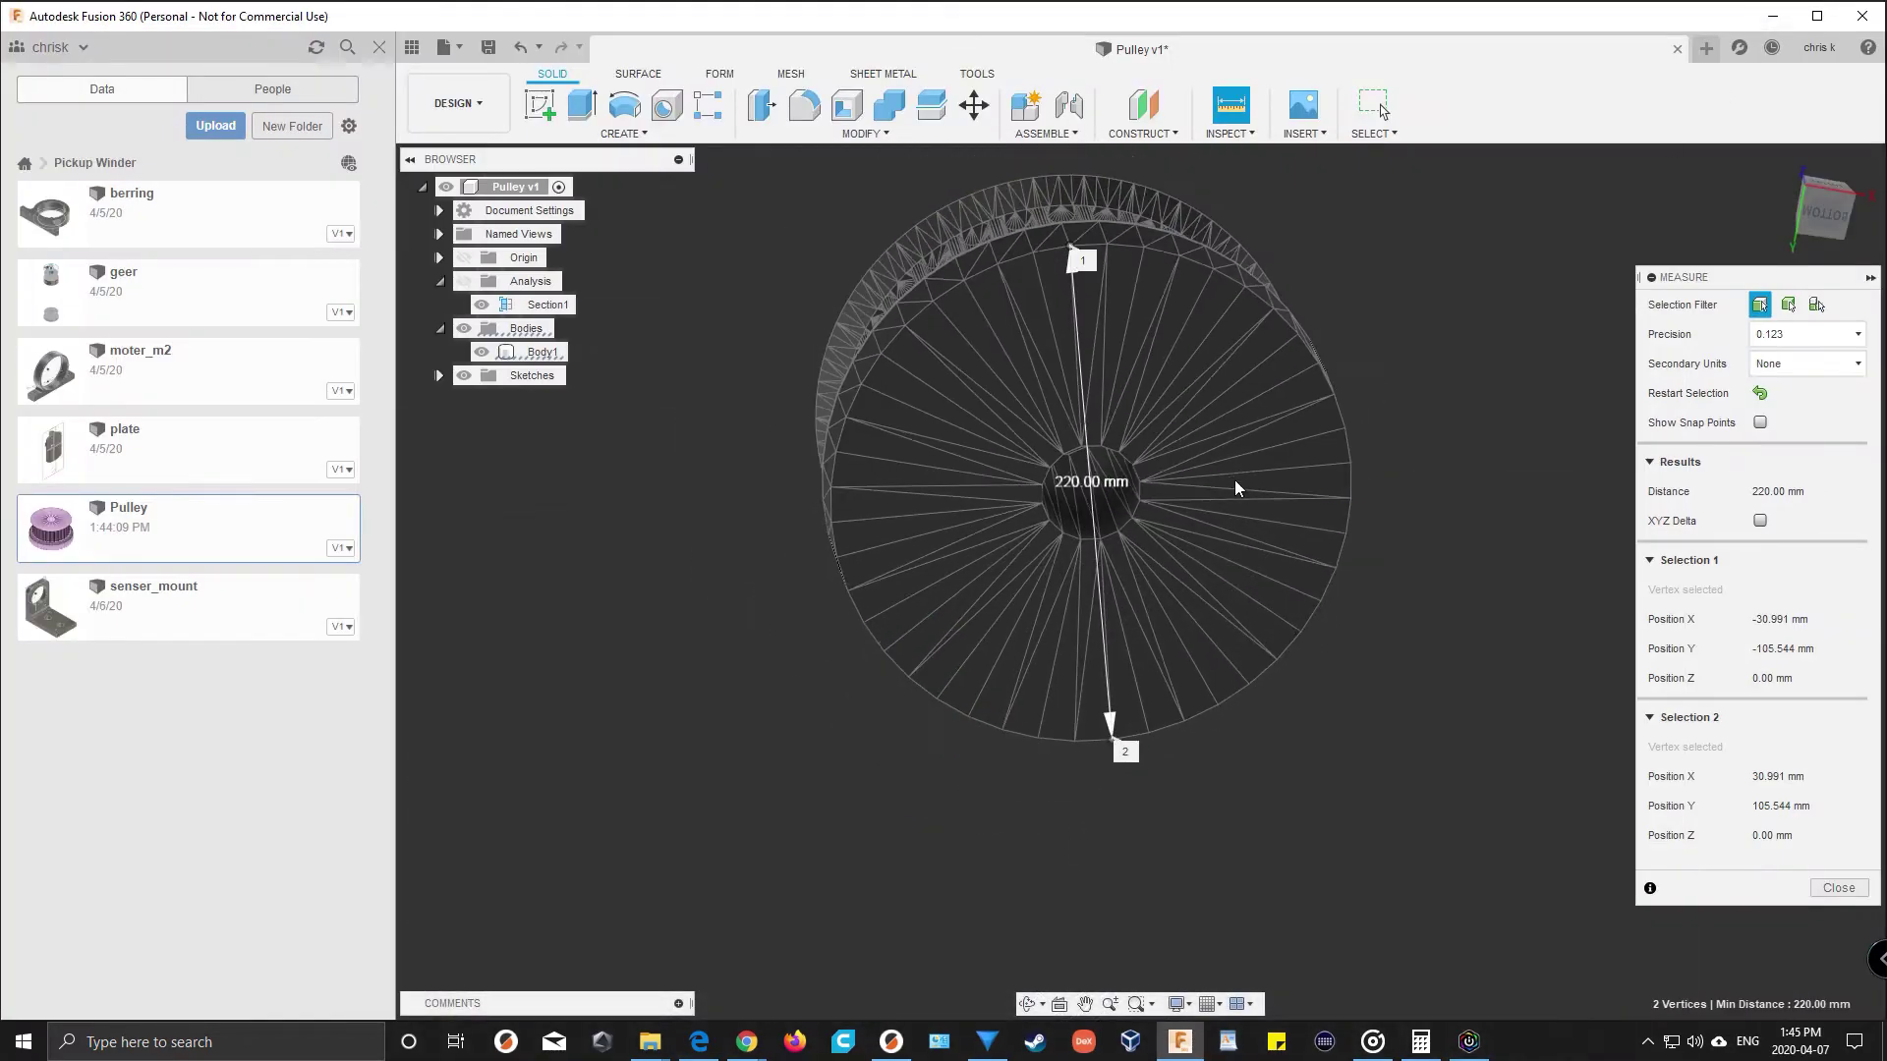
middle_click_drag(1130, 427, 1139, 767, "shift")
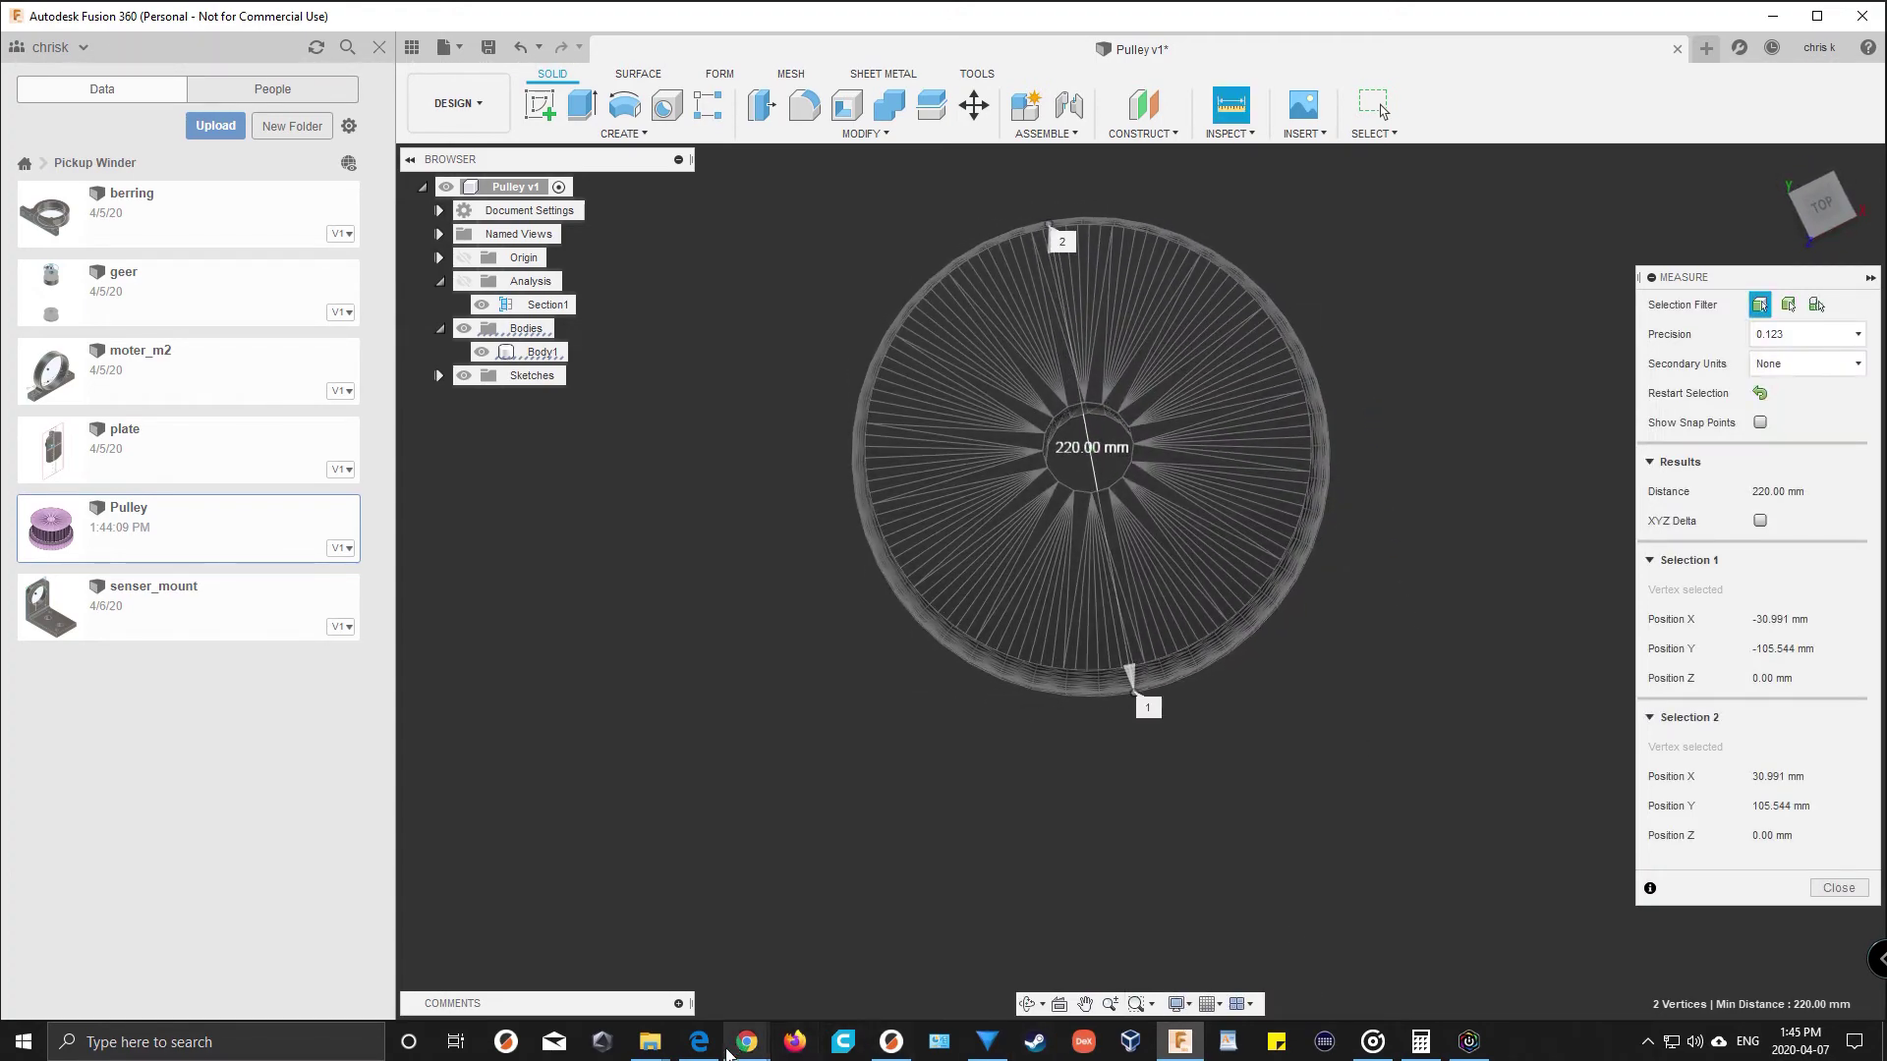
Solve 220*x=22 in Wolfram Alpha, giving the scale factor x = 1/10
left_click(699, 1041)
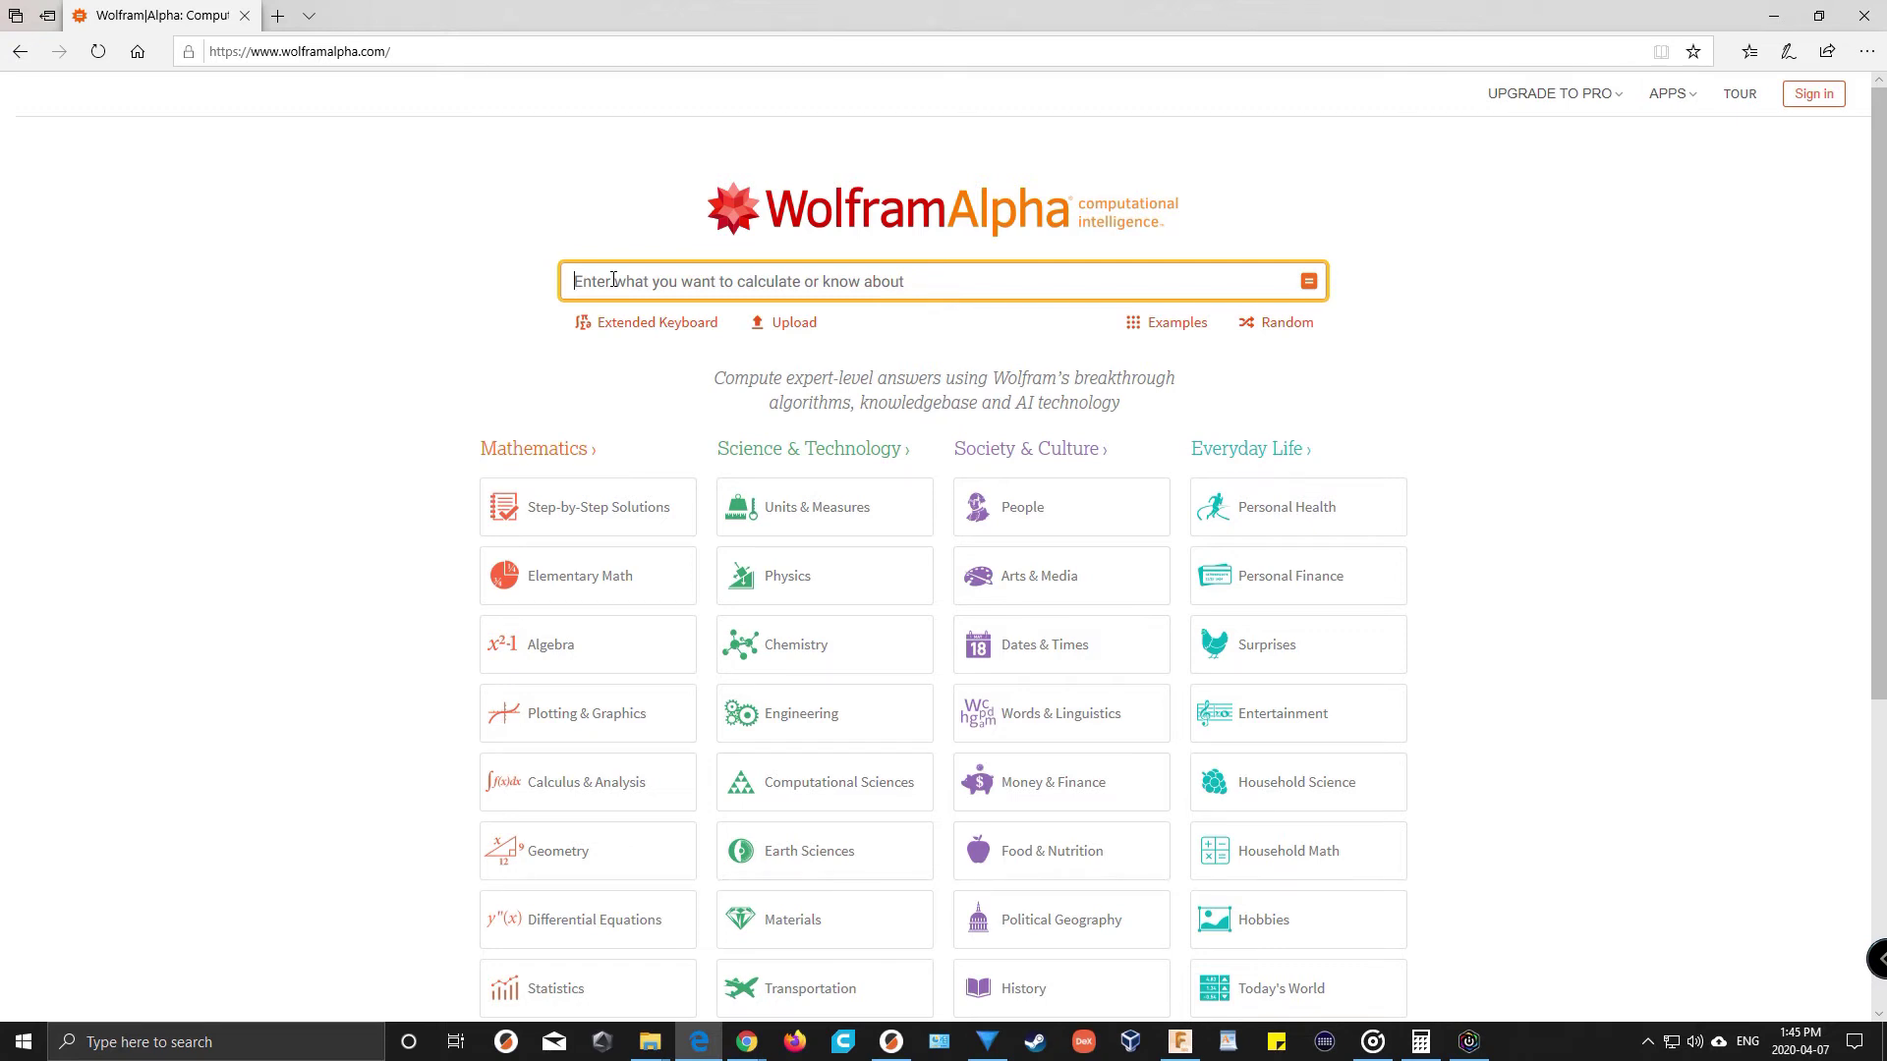
type("220")
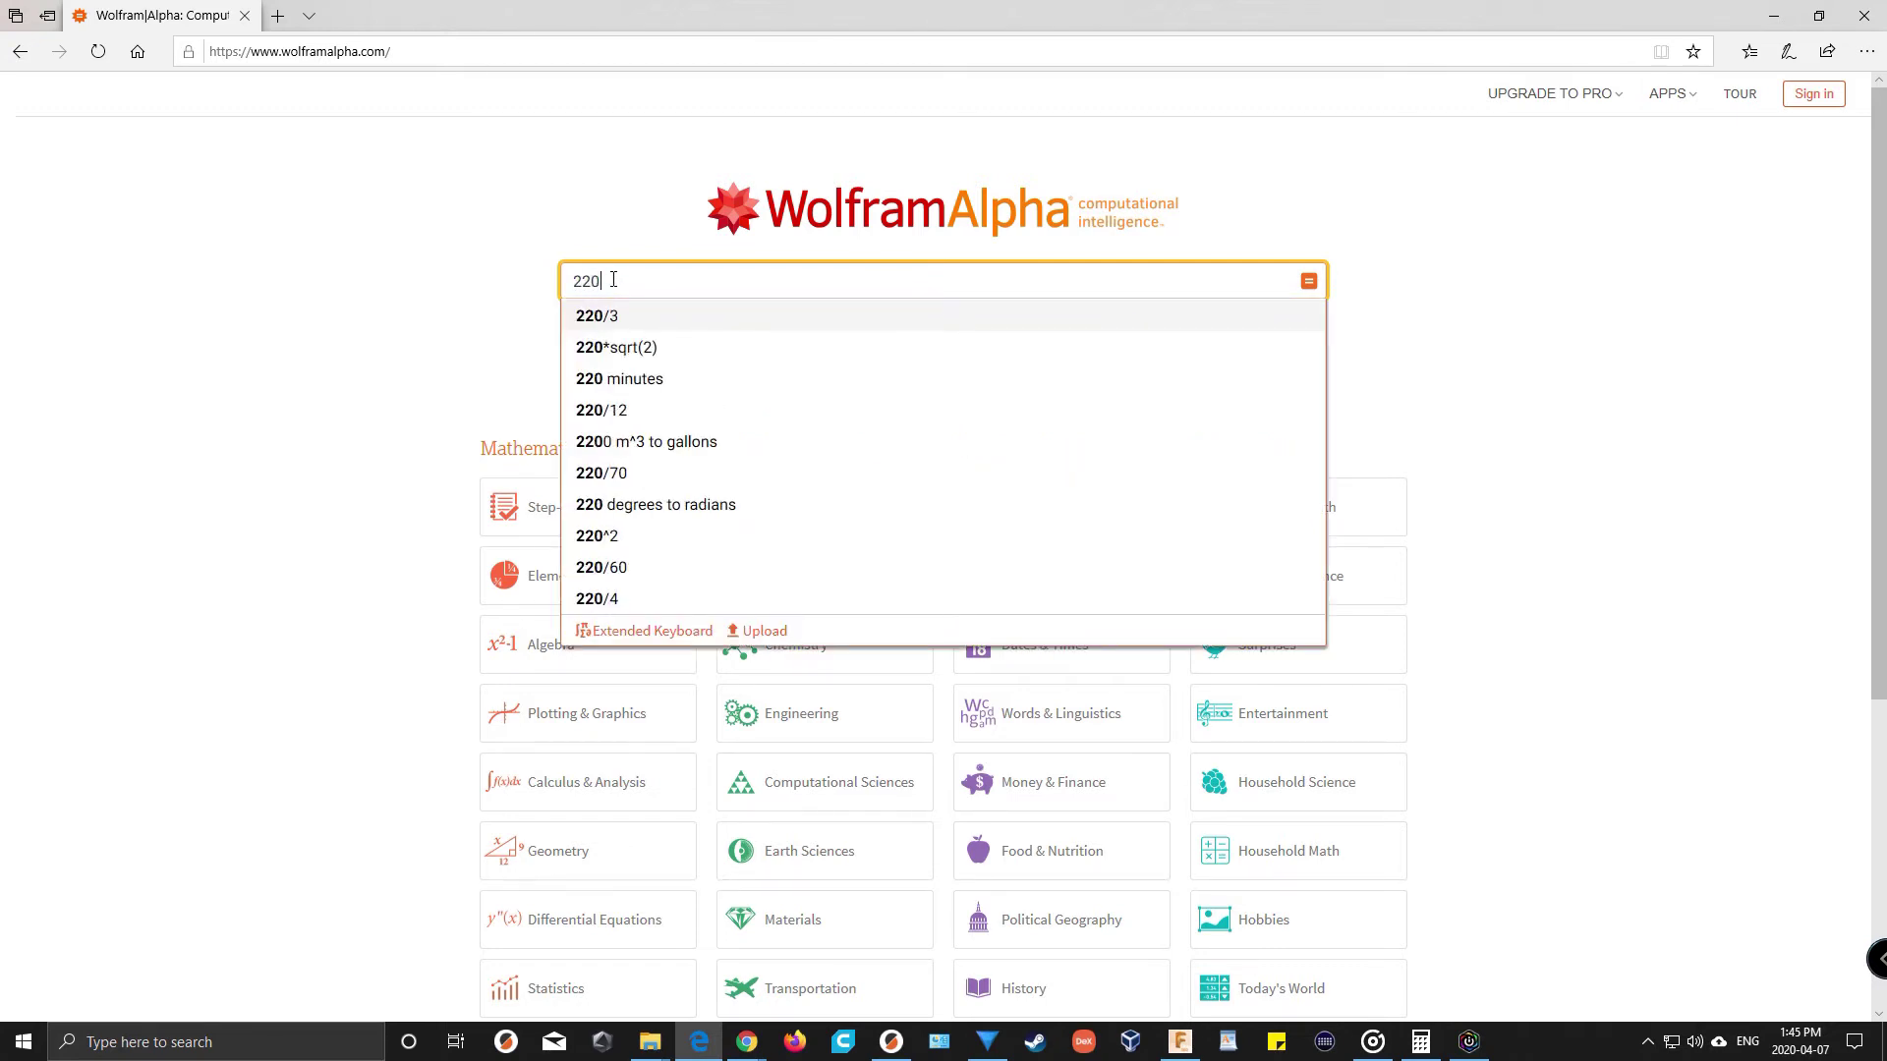
type("*x=22")
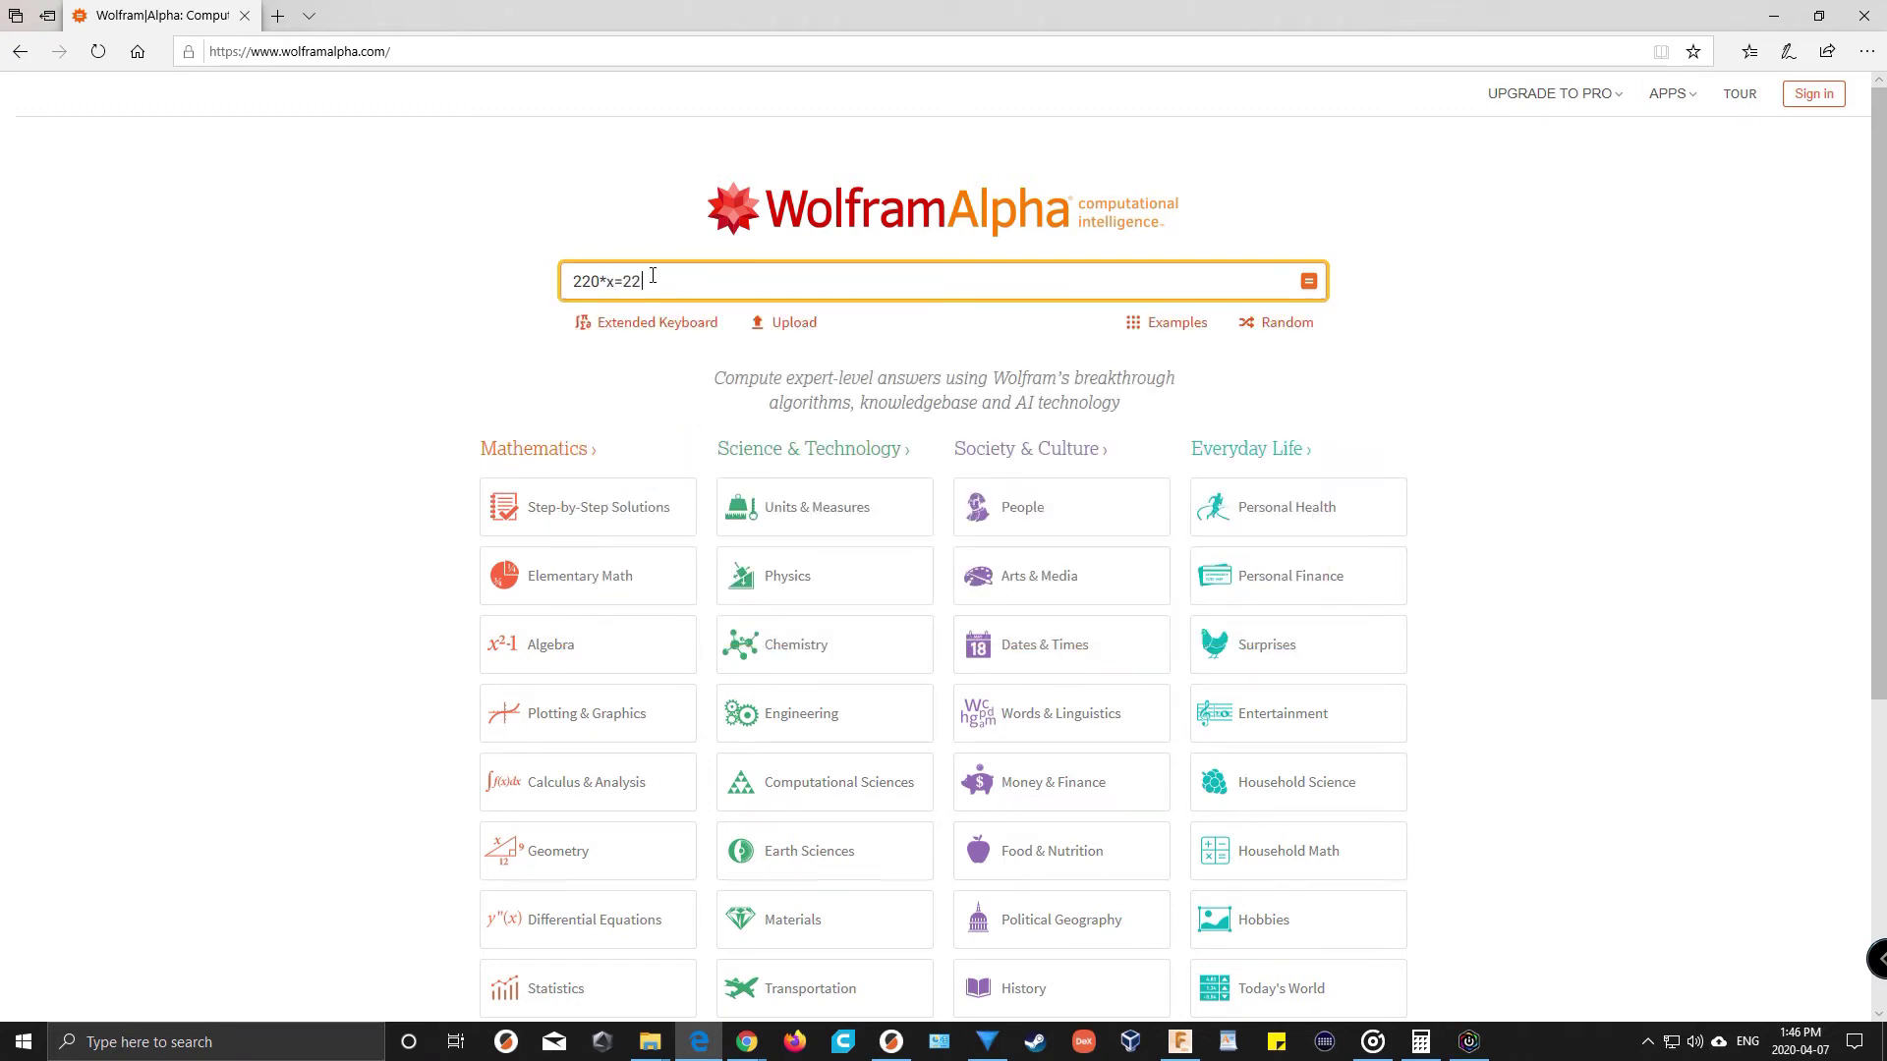
left_click(1310, 285)
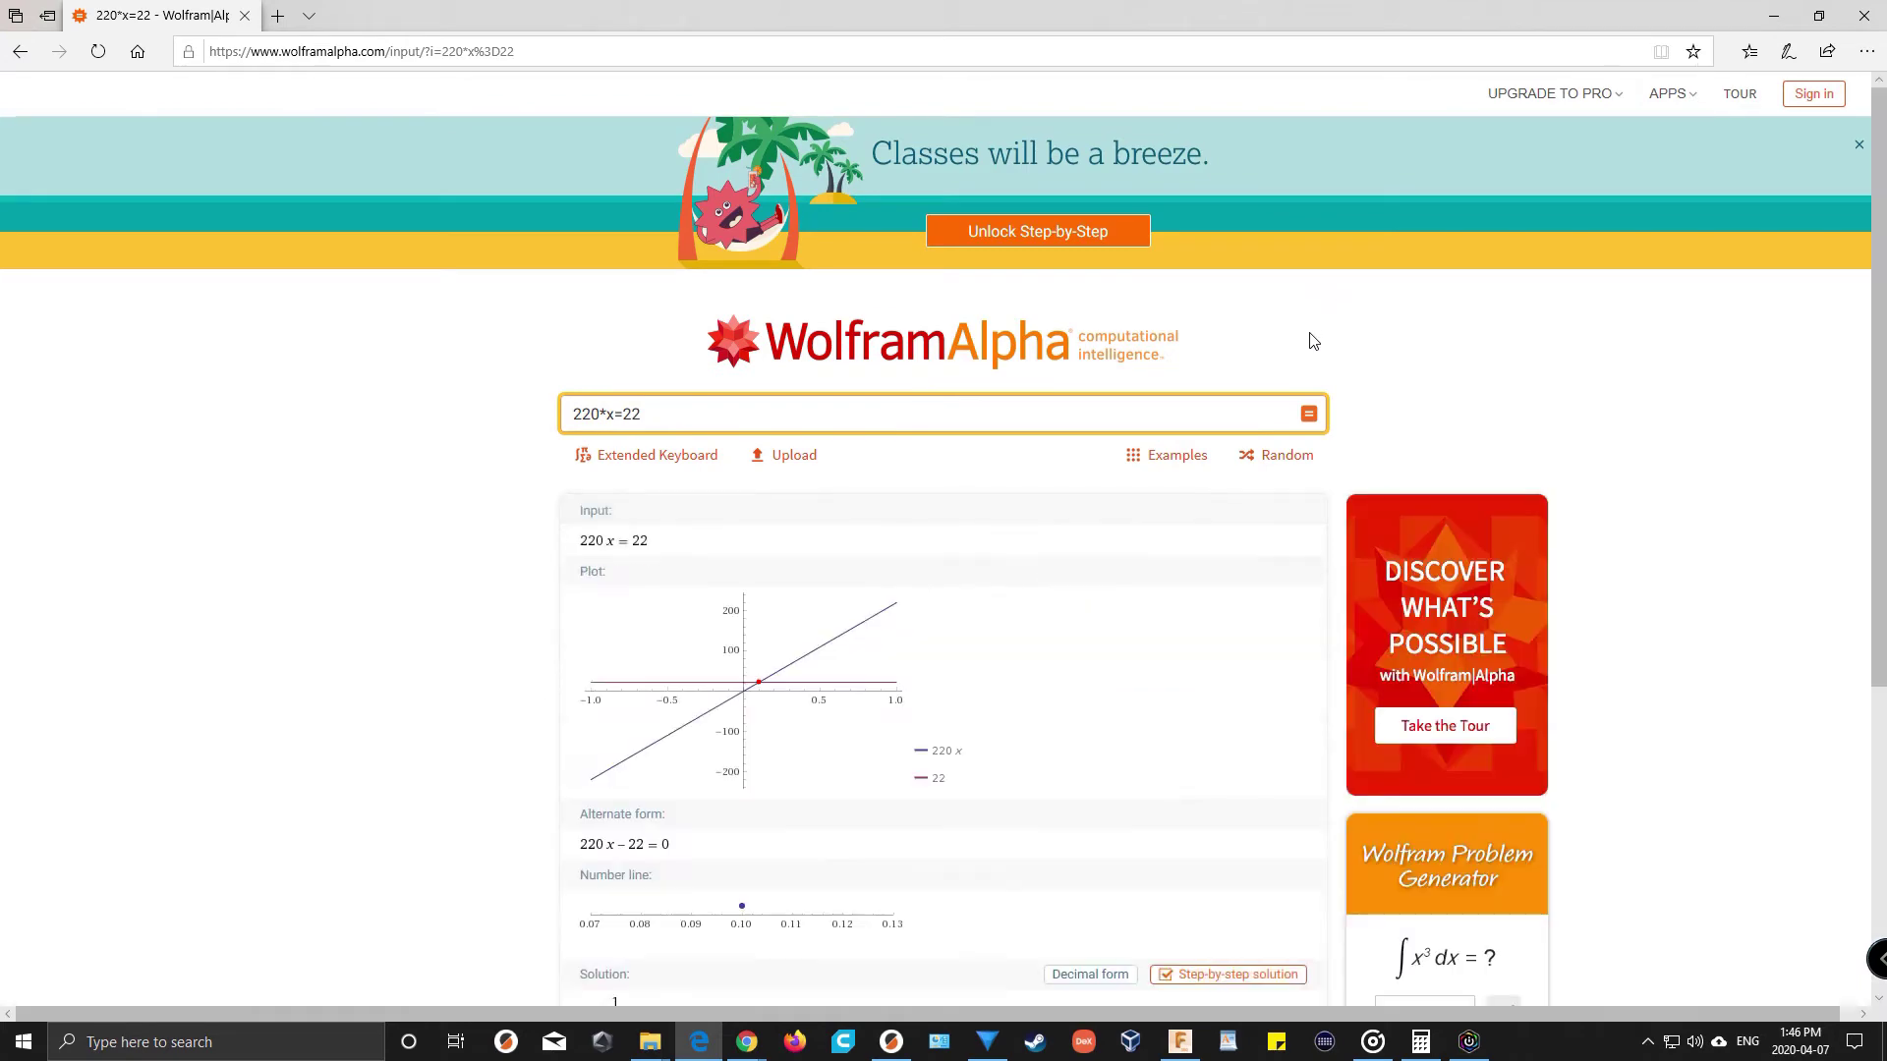
scroll(747, 552, "down", 4)
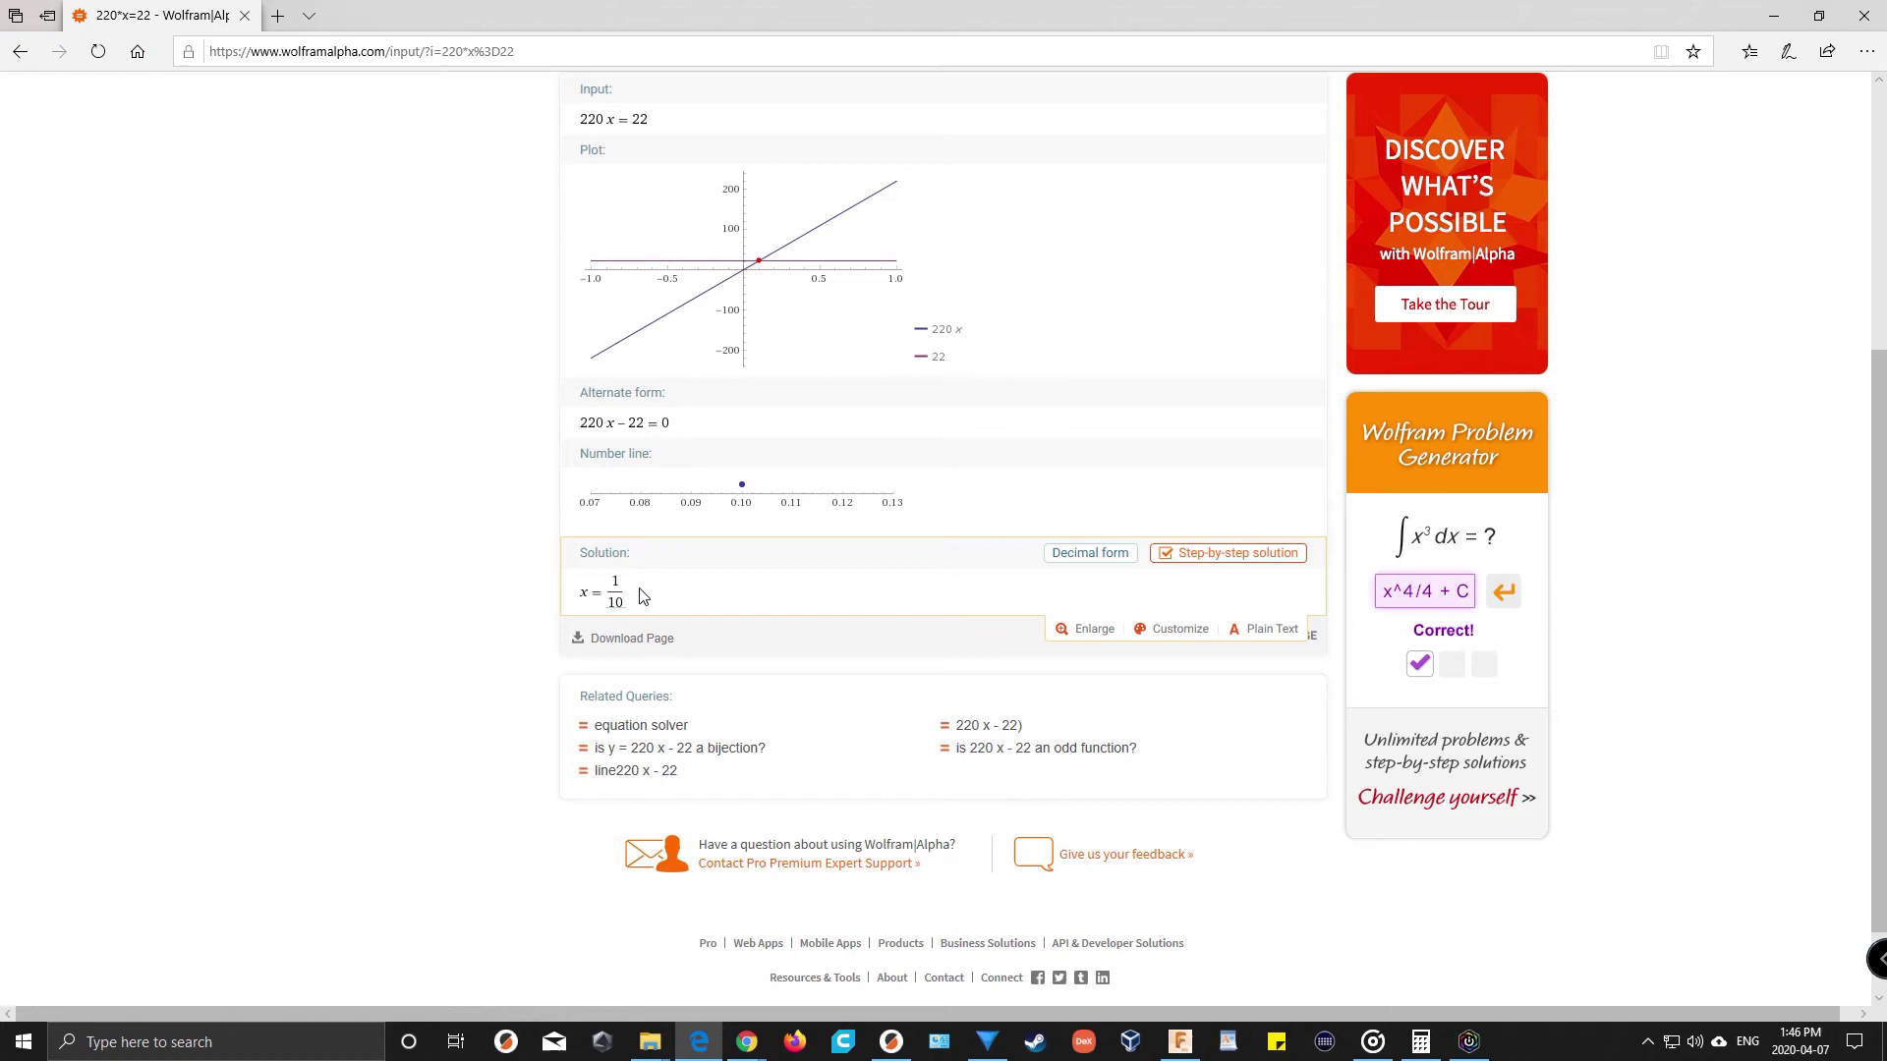
Return to Fusion 360 and close the Measure tool
left_click(1774, 17)
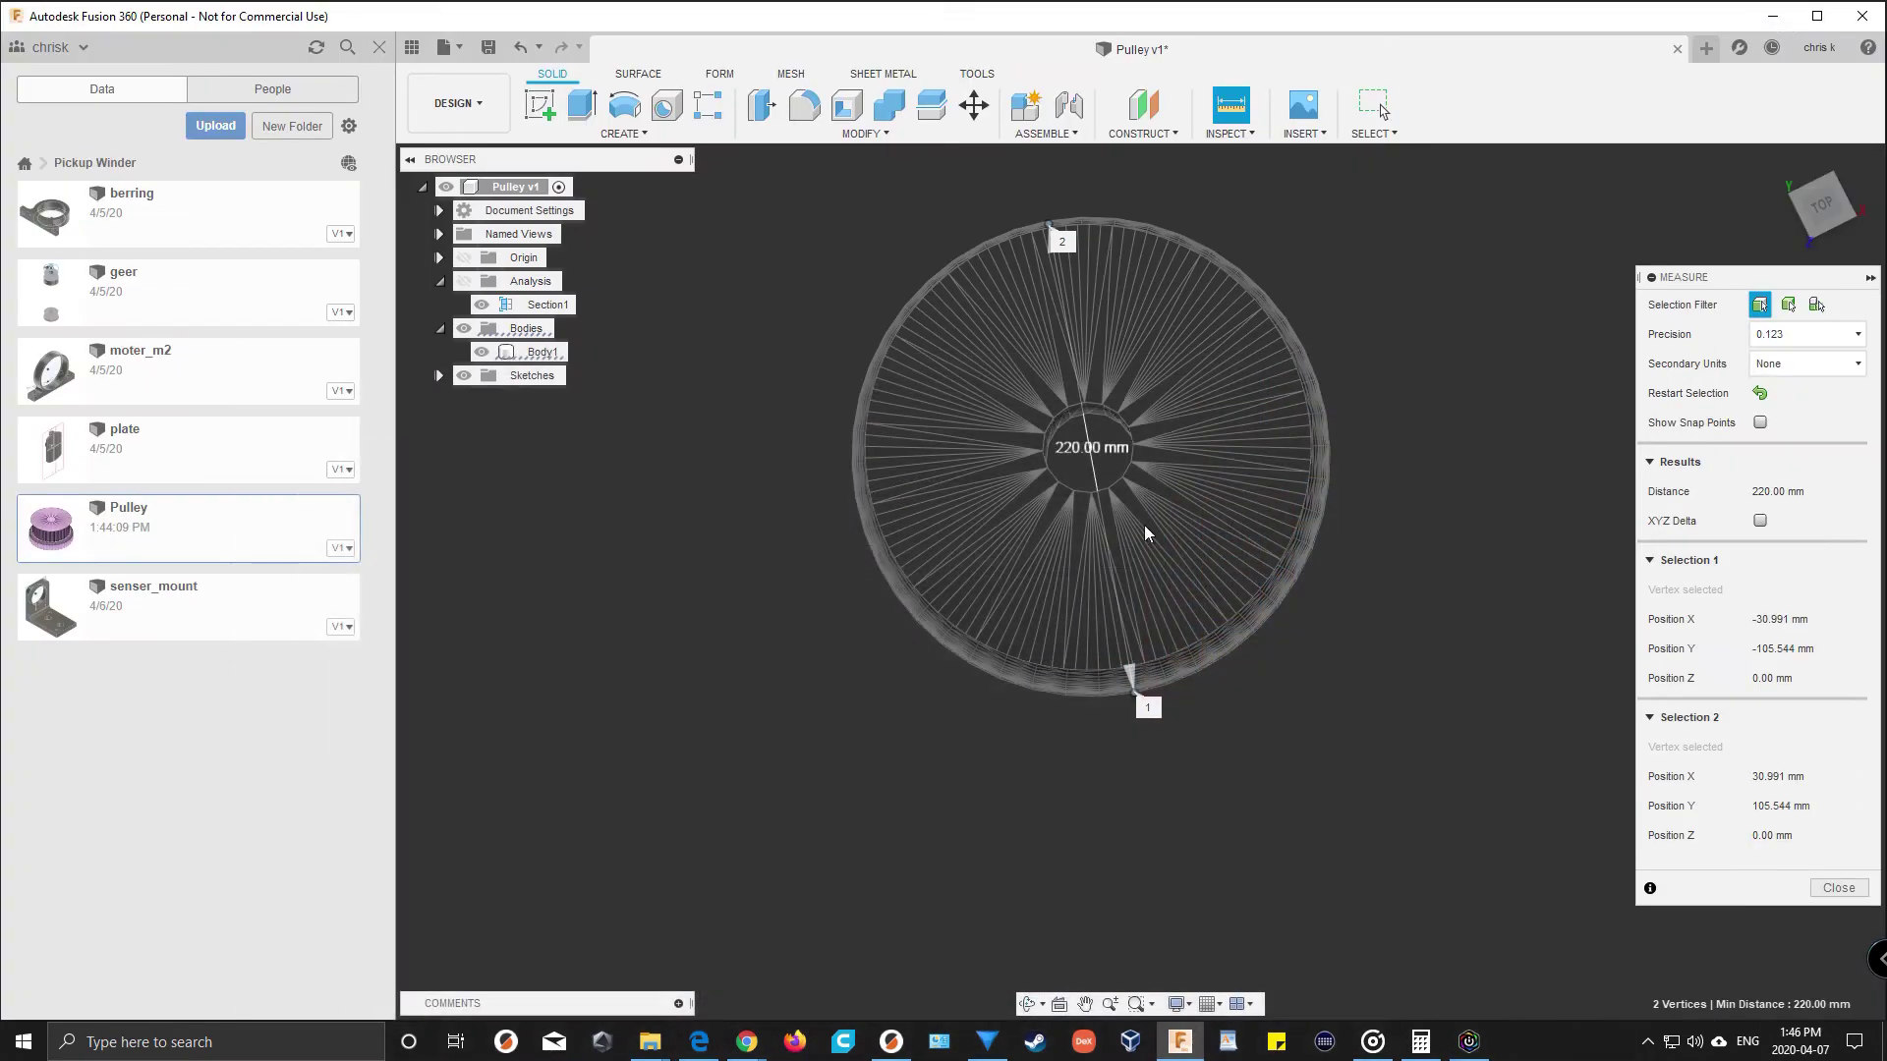
scroll(1143, 525, "down", 1)
scroll(824, 278, "down", 1)
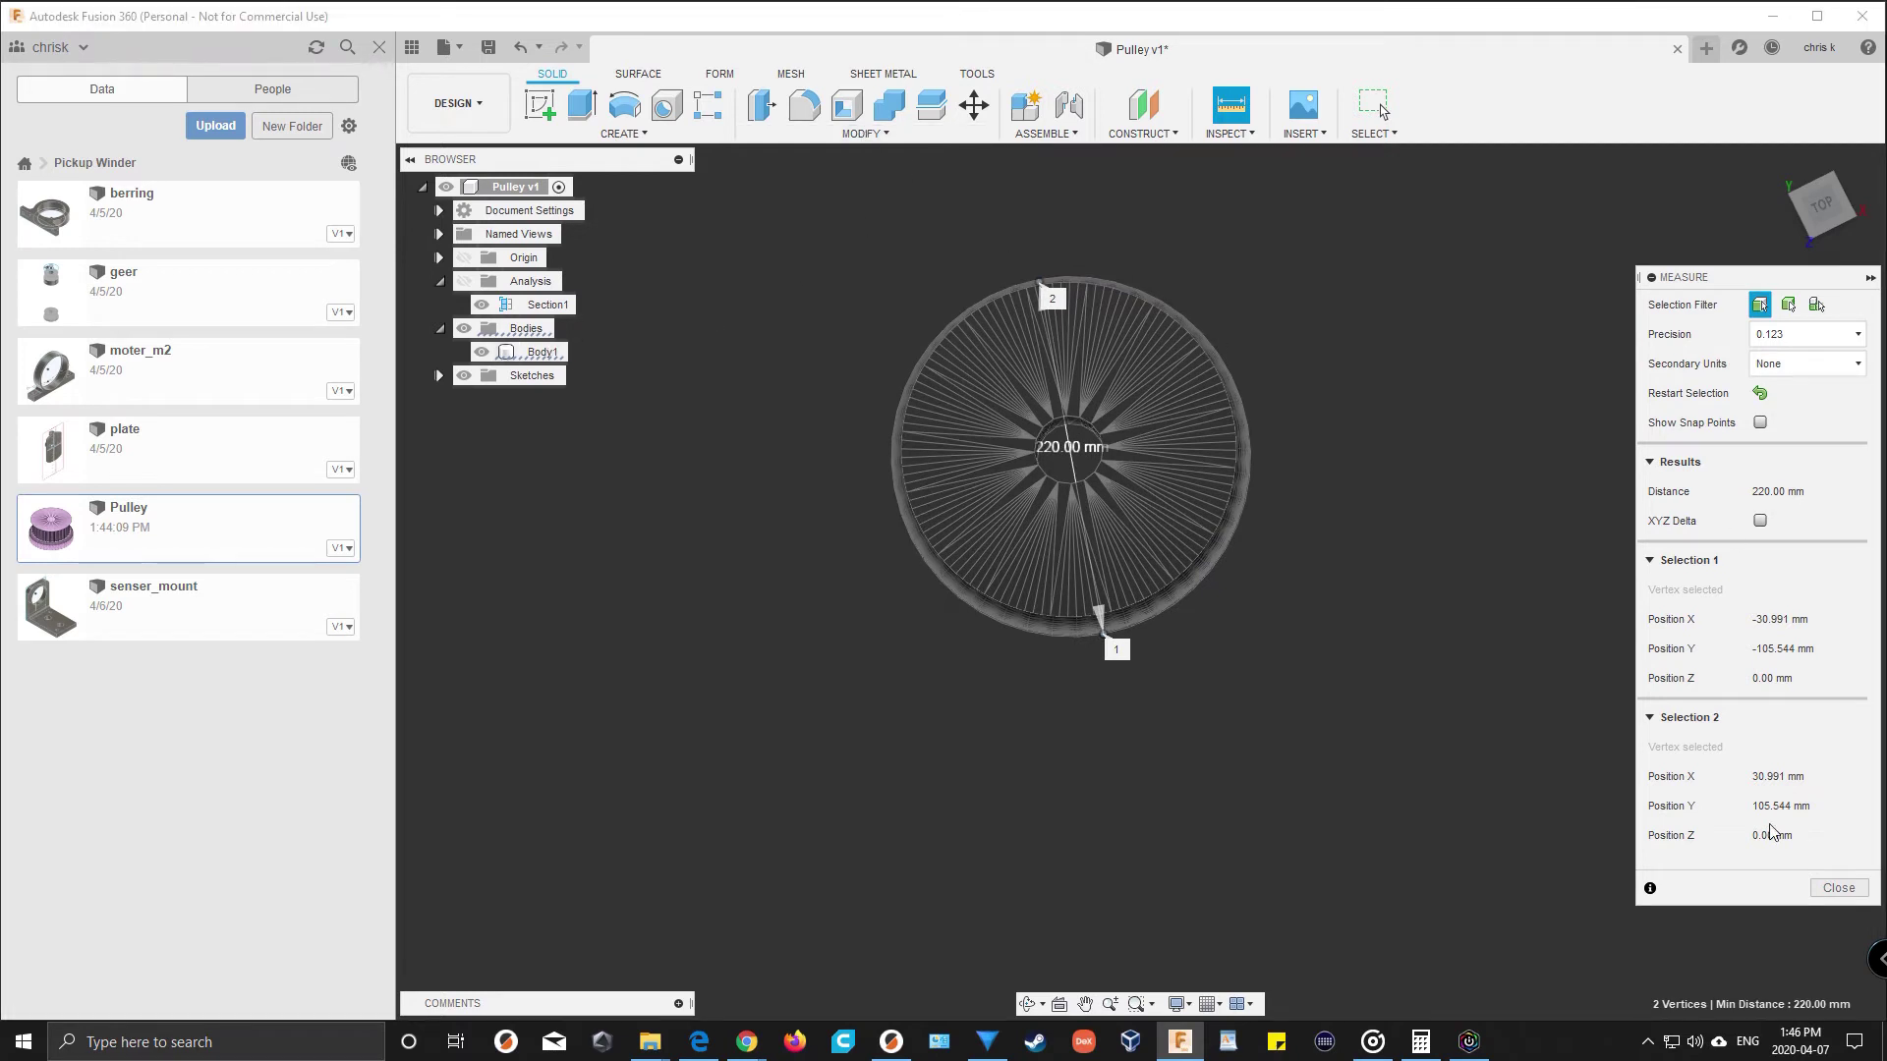
left_click(1828, 889)
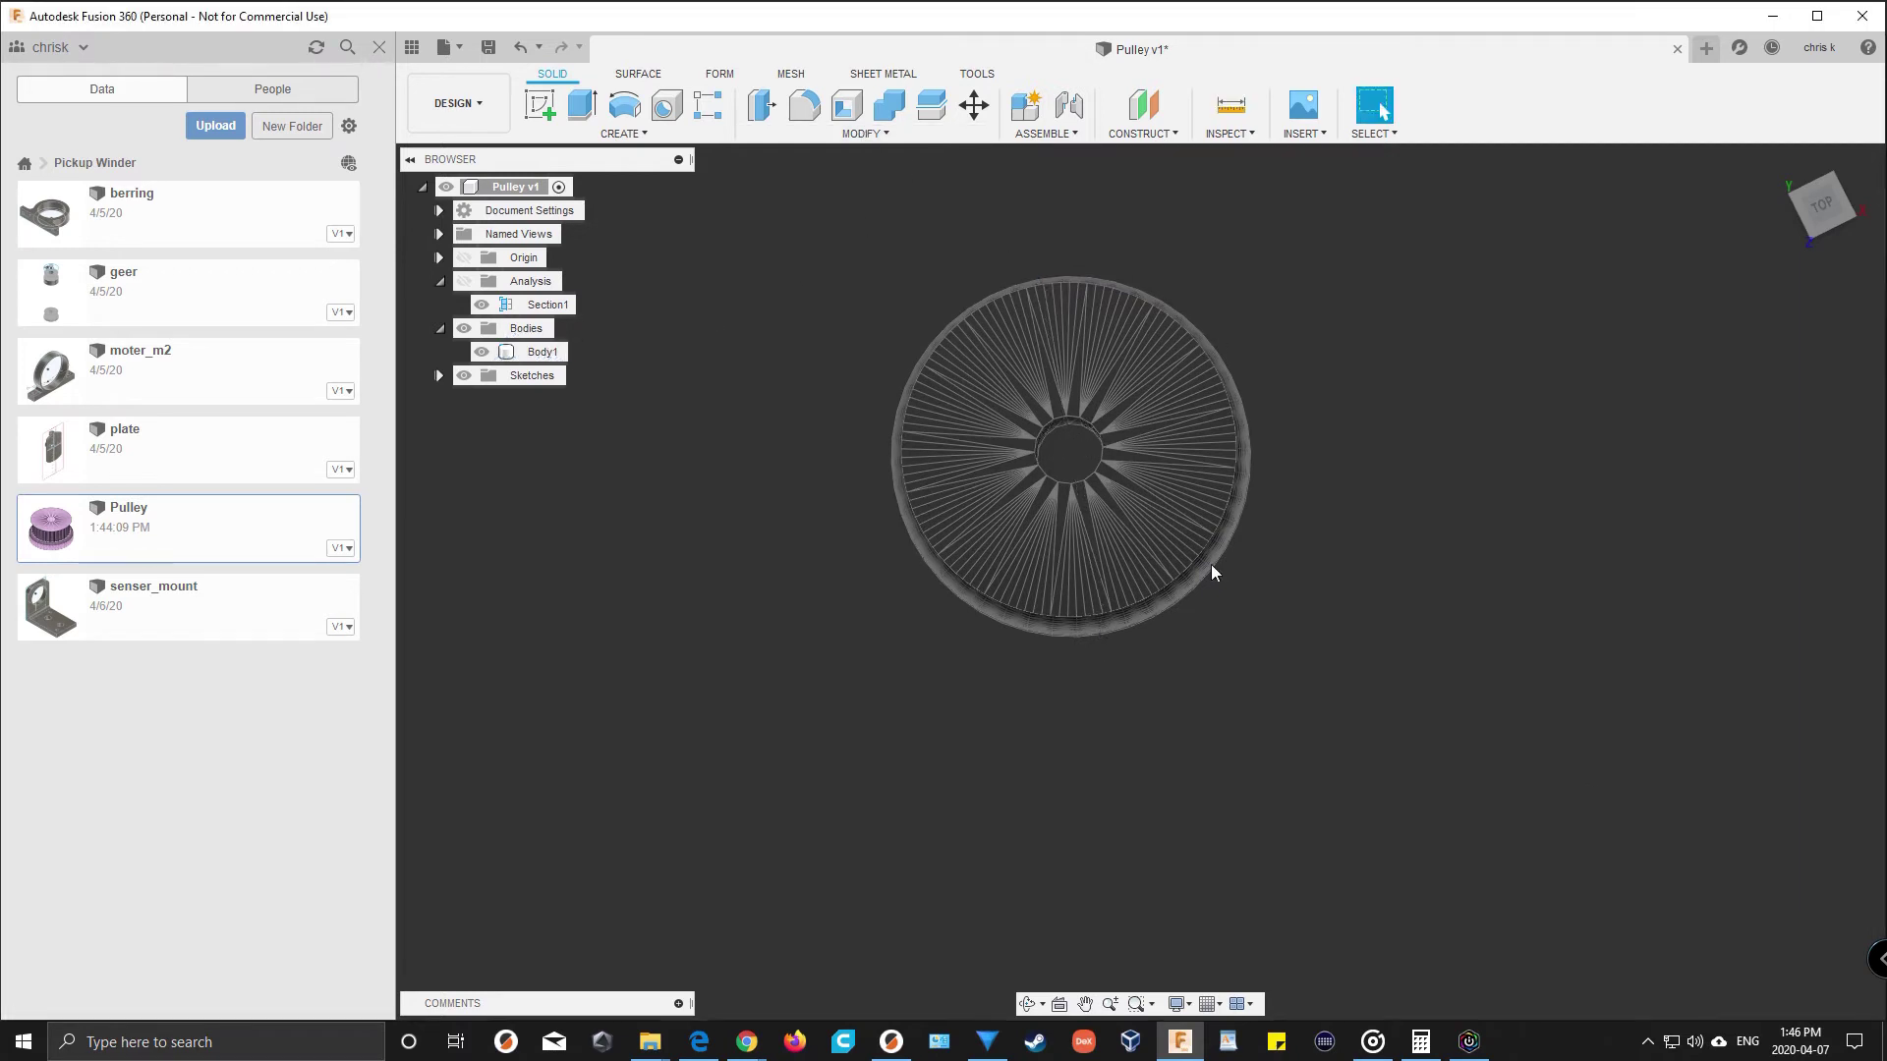
Scale Body1 uniformly by a factor of 0.10
left_click(870, 138)
left_click(792, 316)
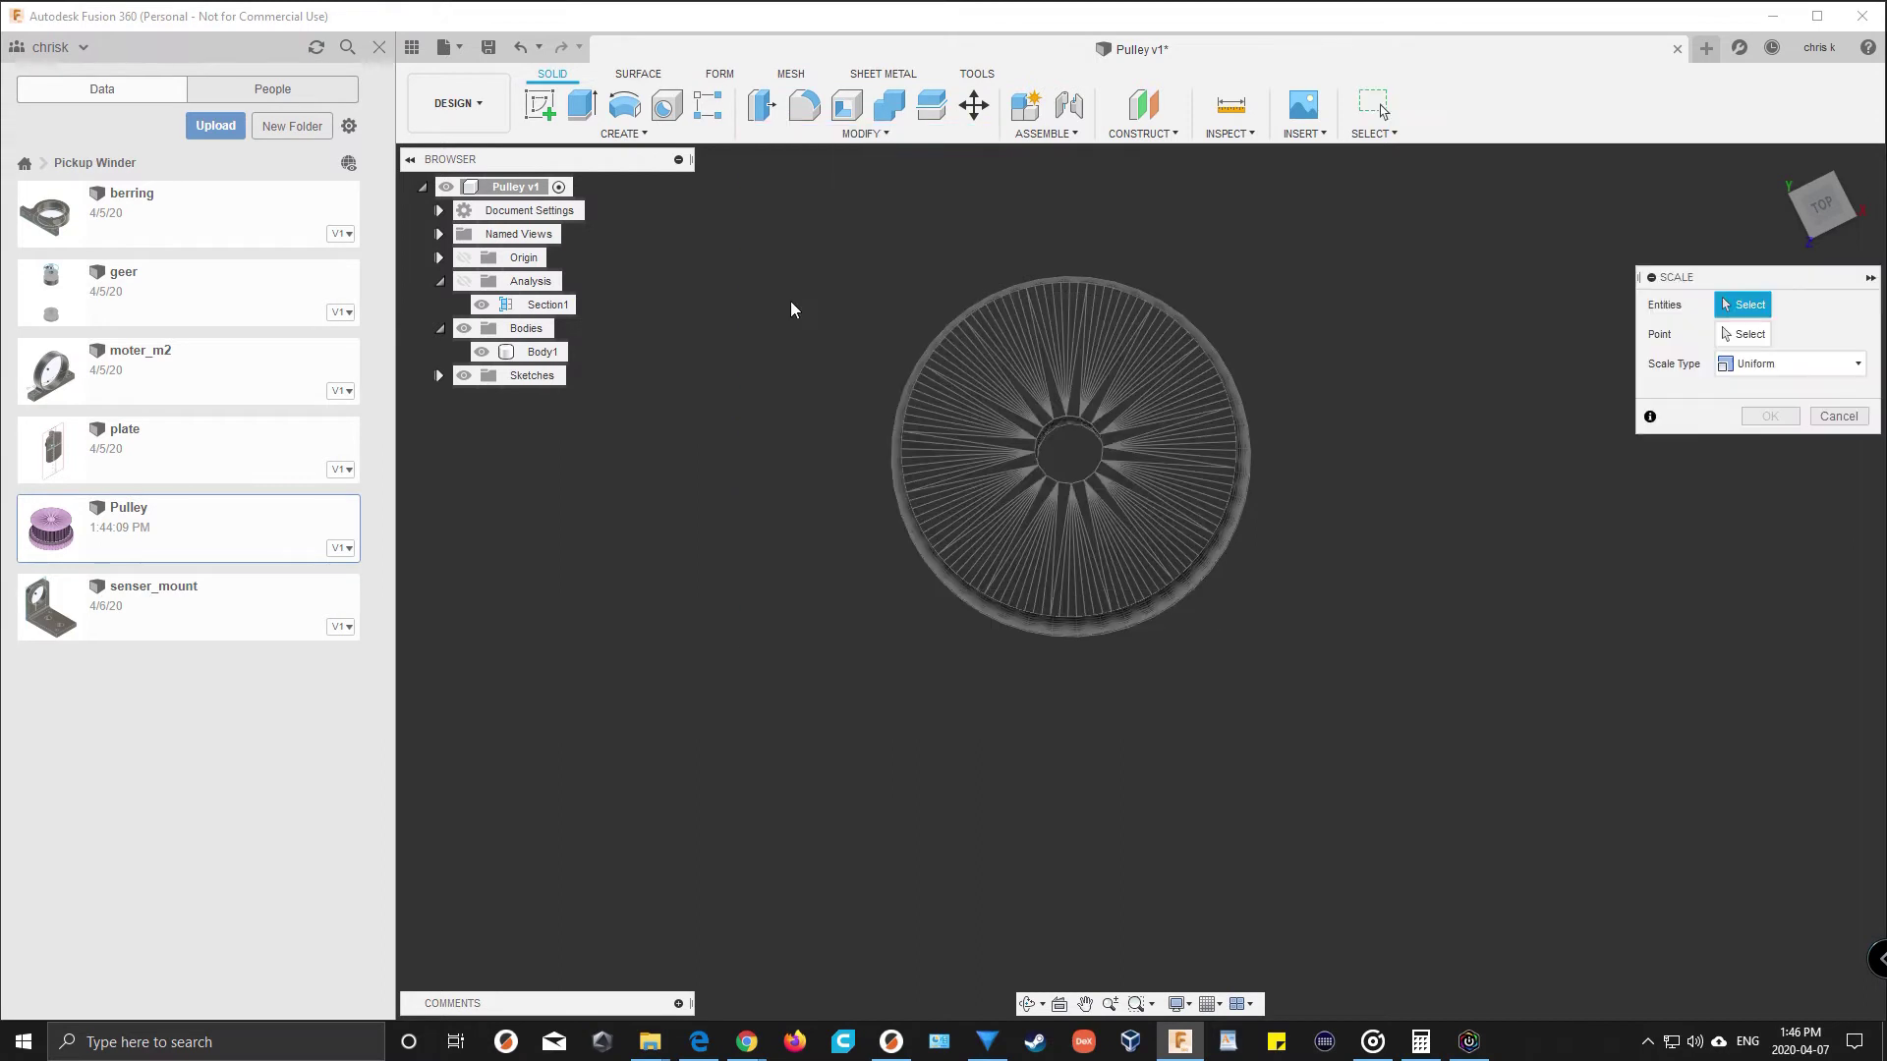
left_click(547, 352)
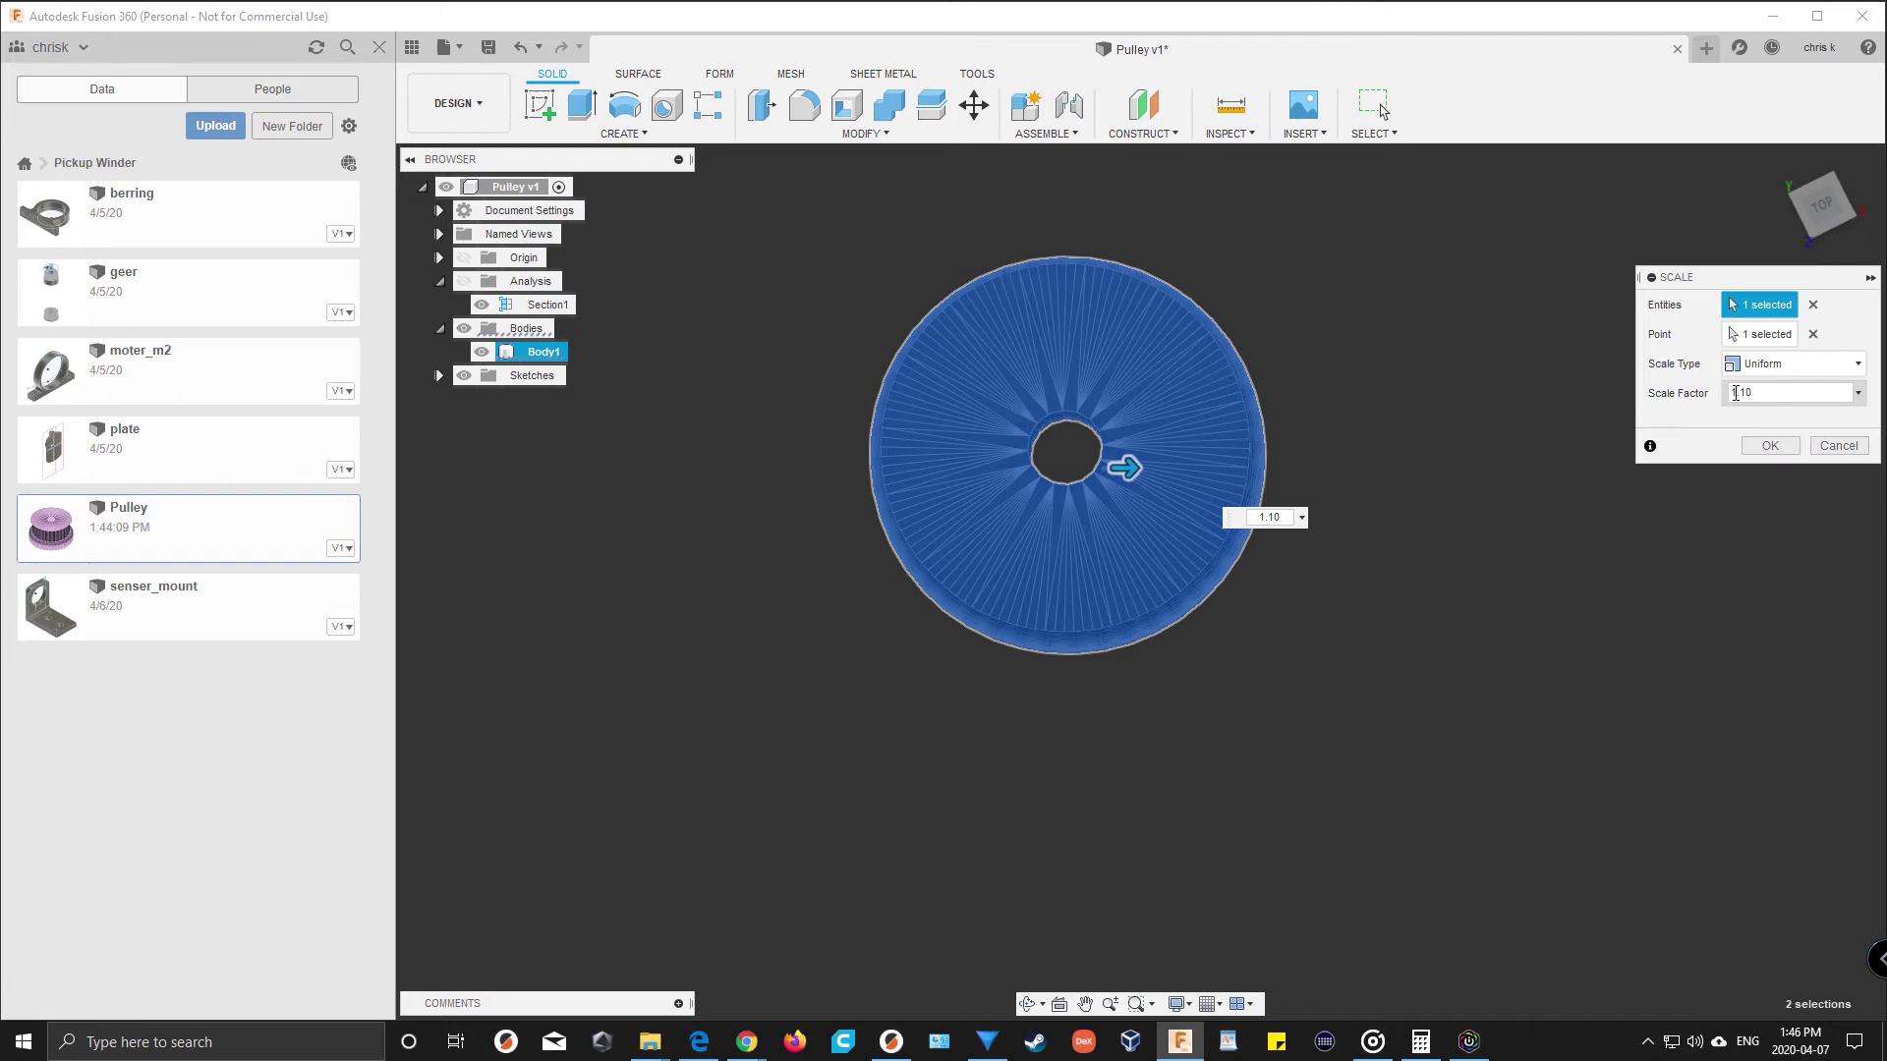
key("BackSpace")
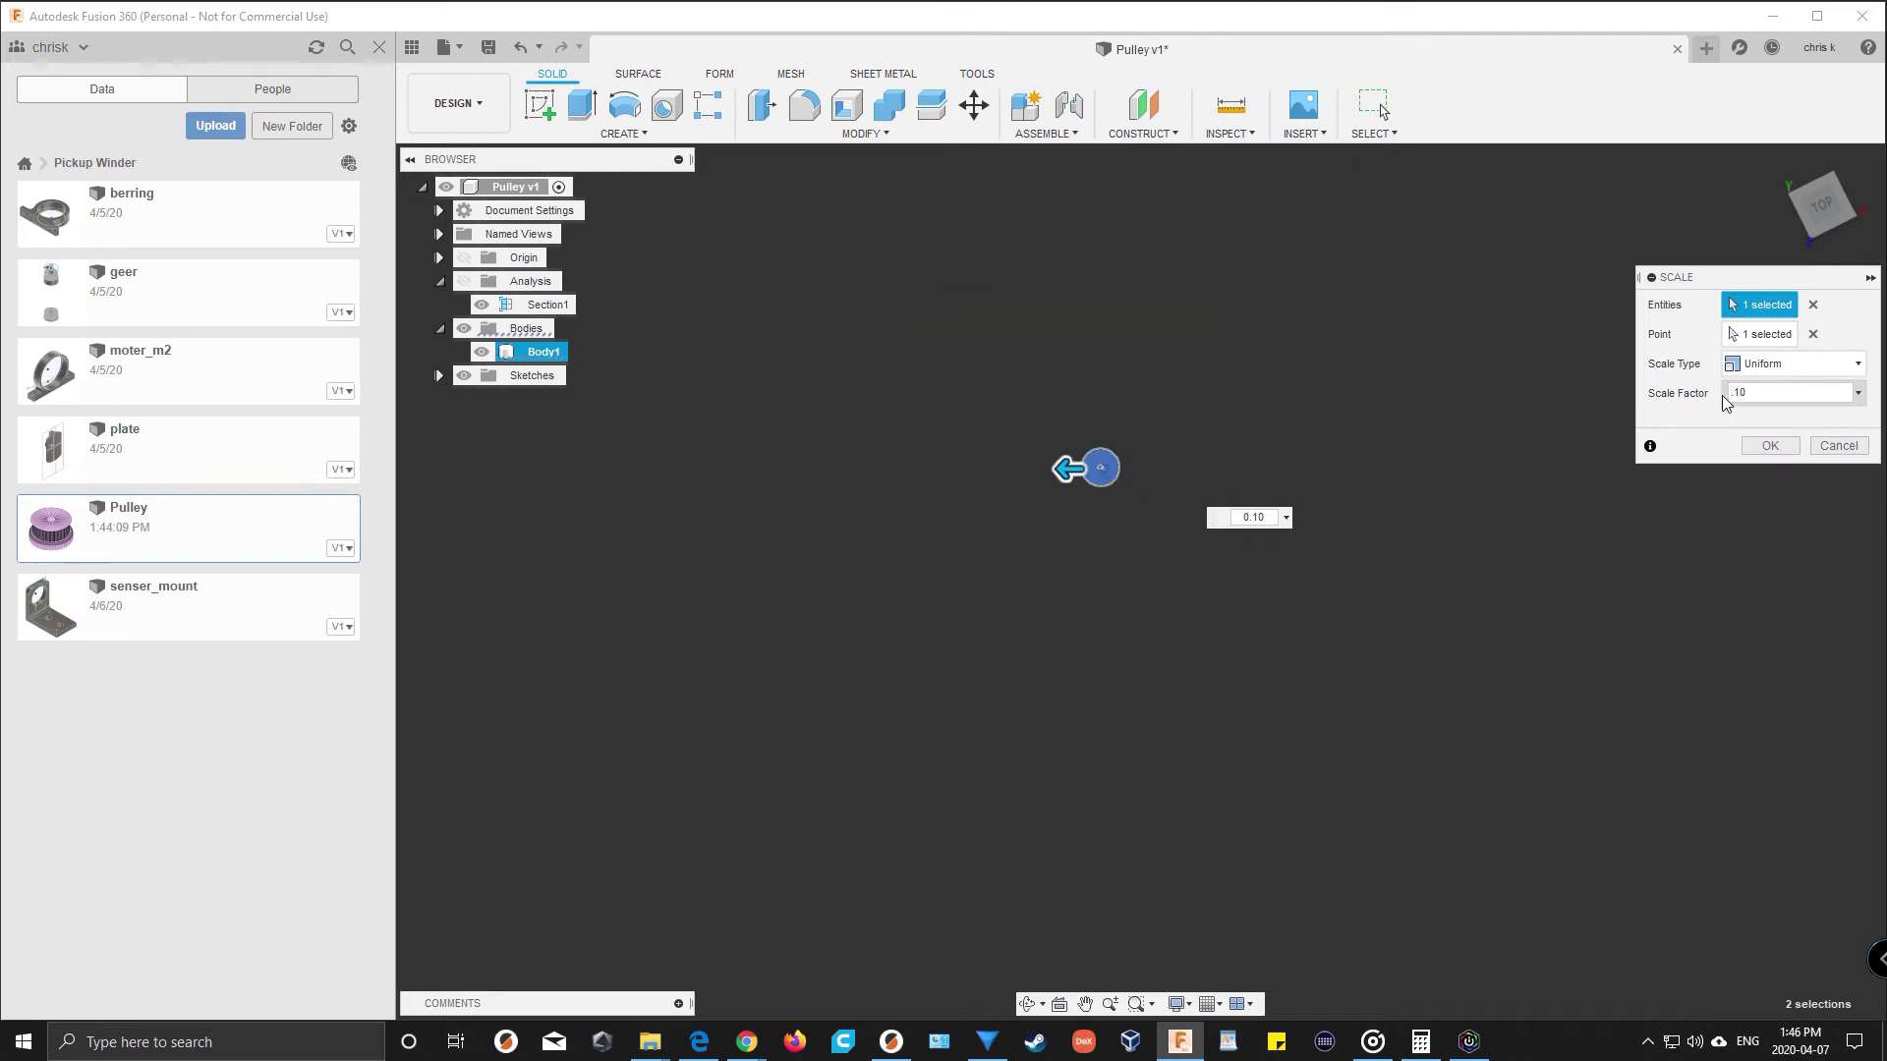
left_click(1757, 448)
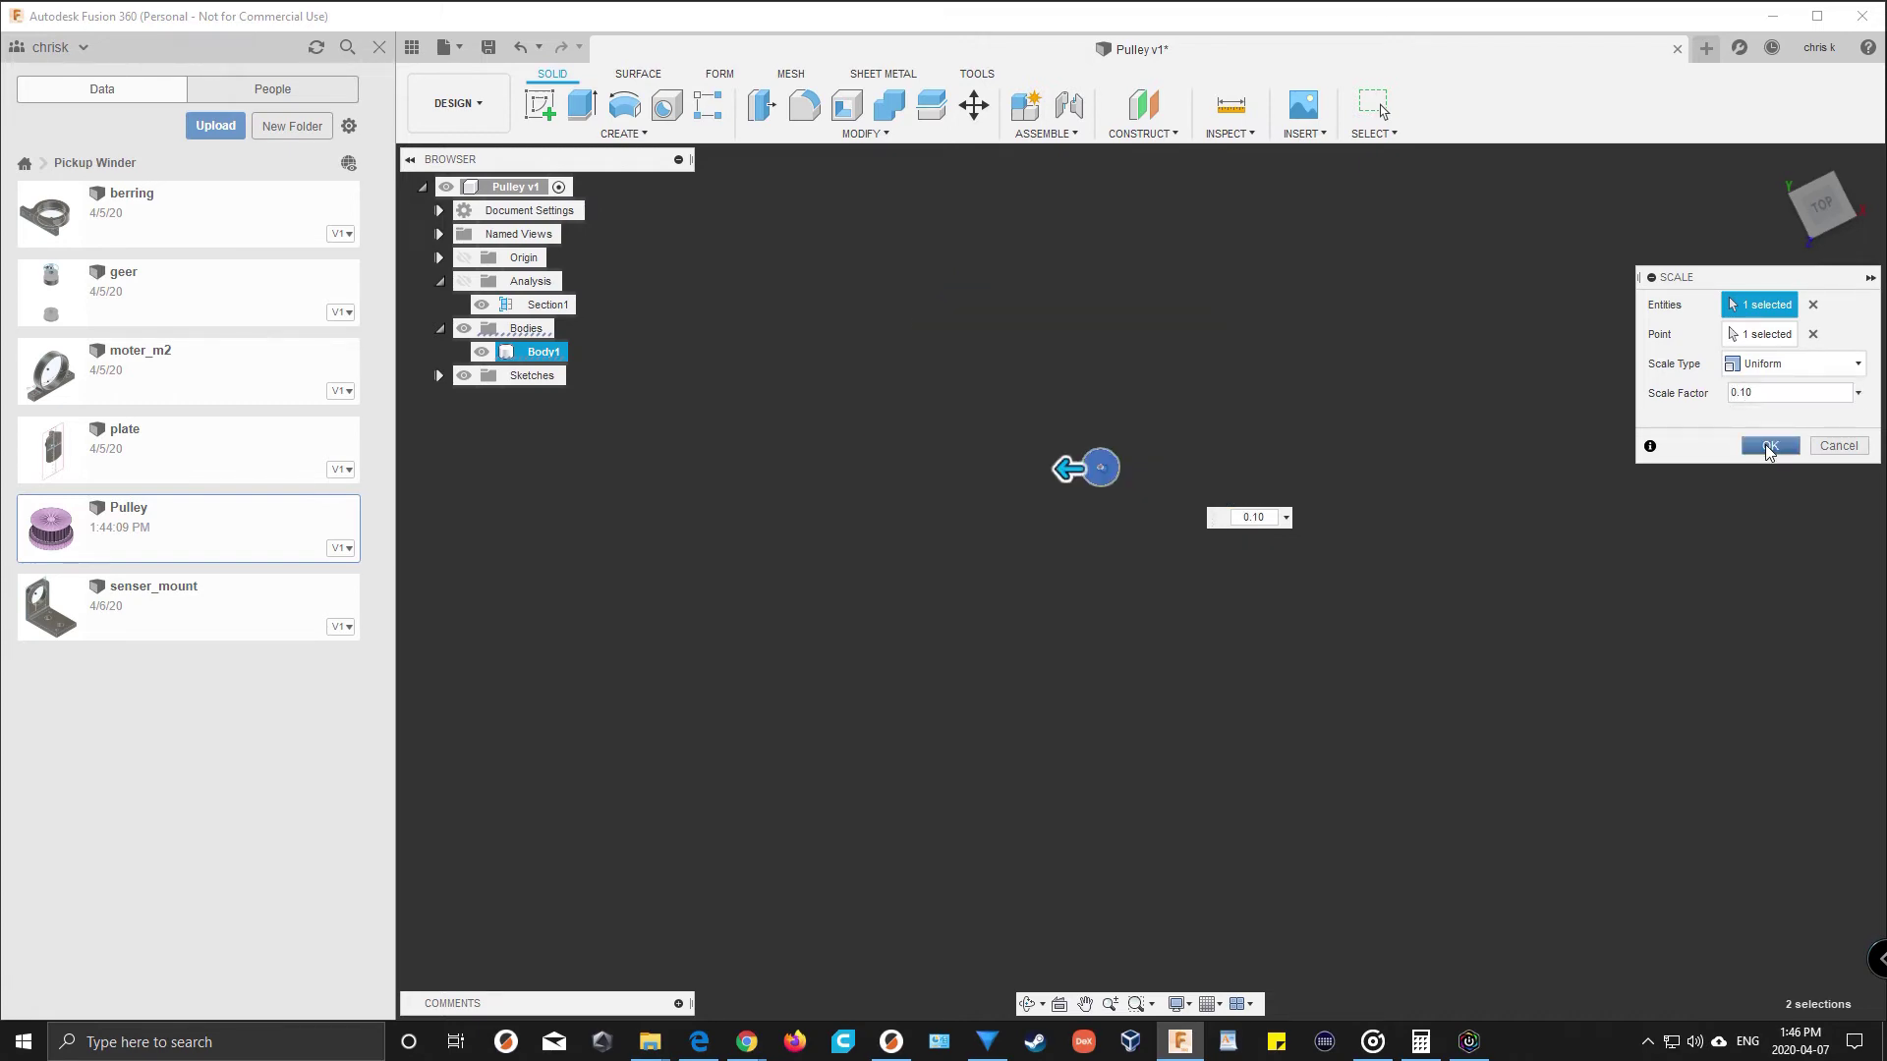
scroll(1100, 470, "up", 10)
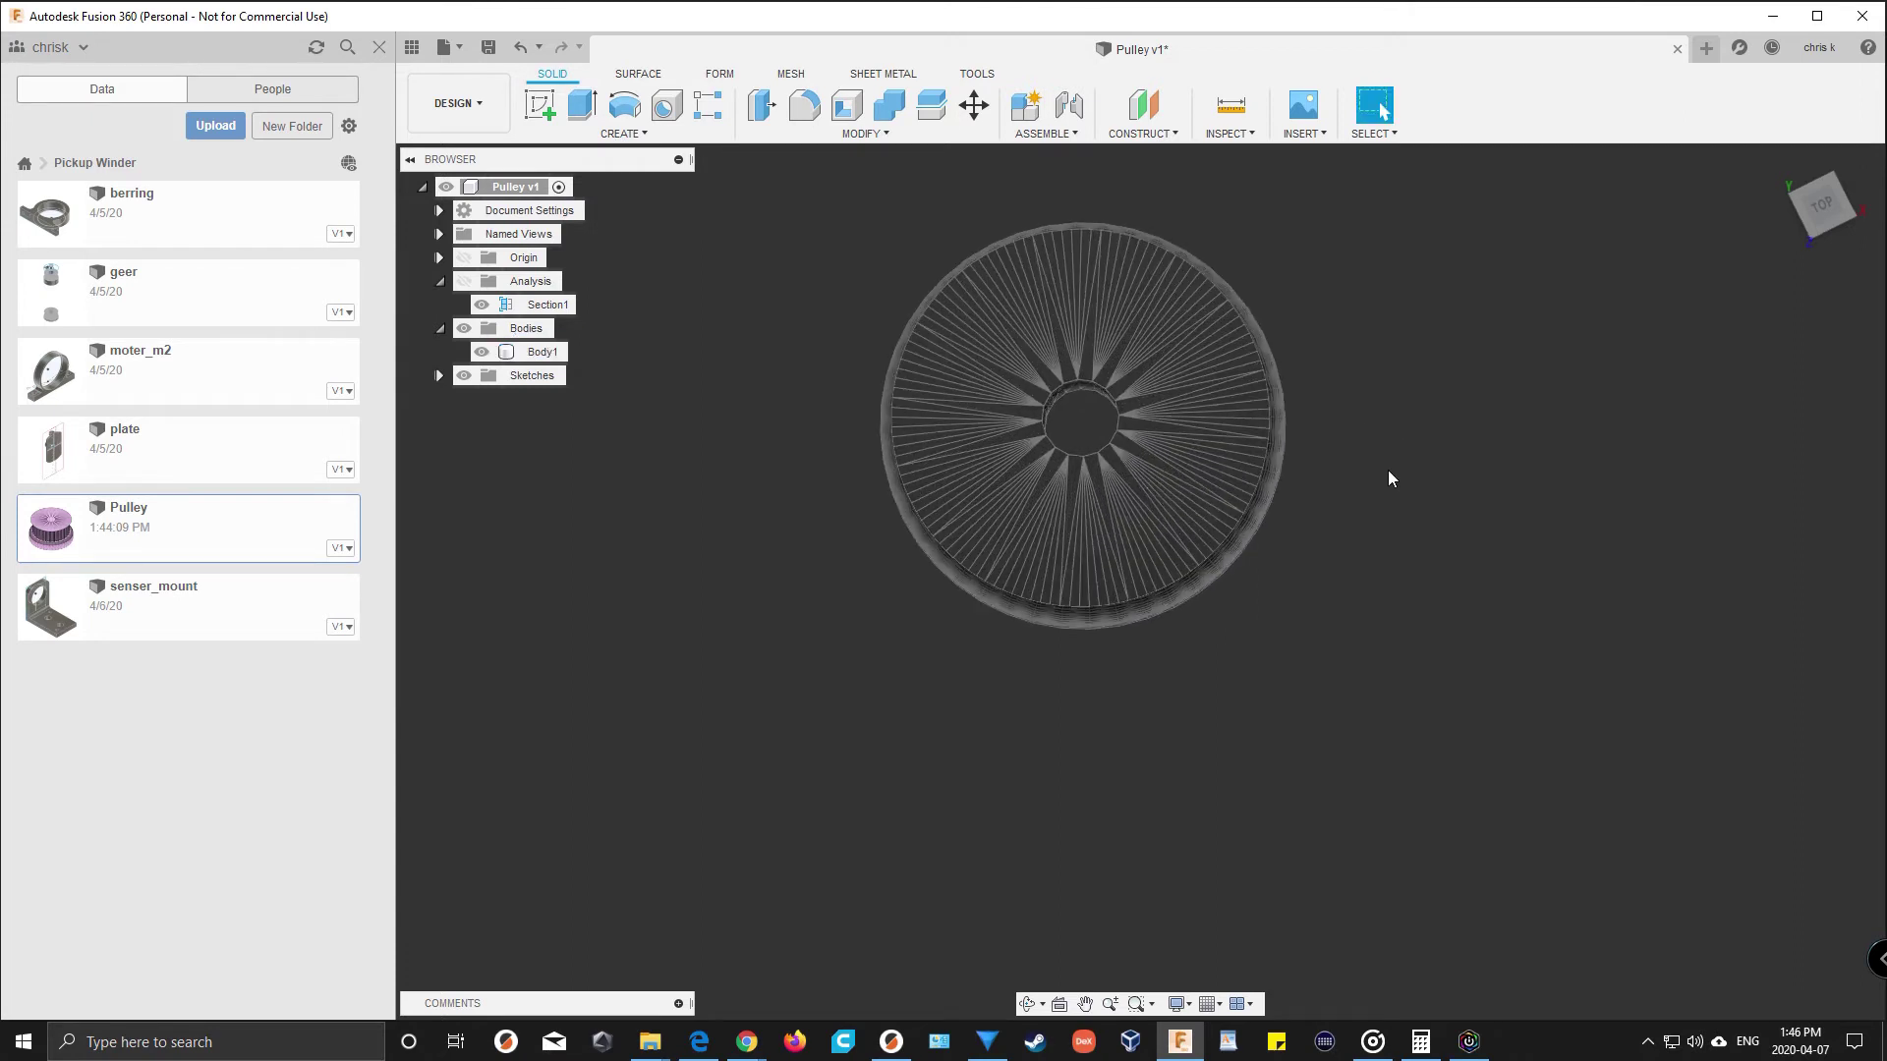
middle_click_drag(1407, 491, 1218, 551, "shift")
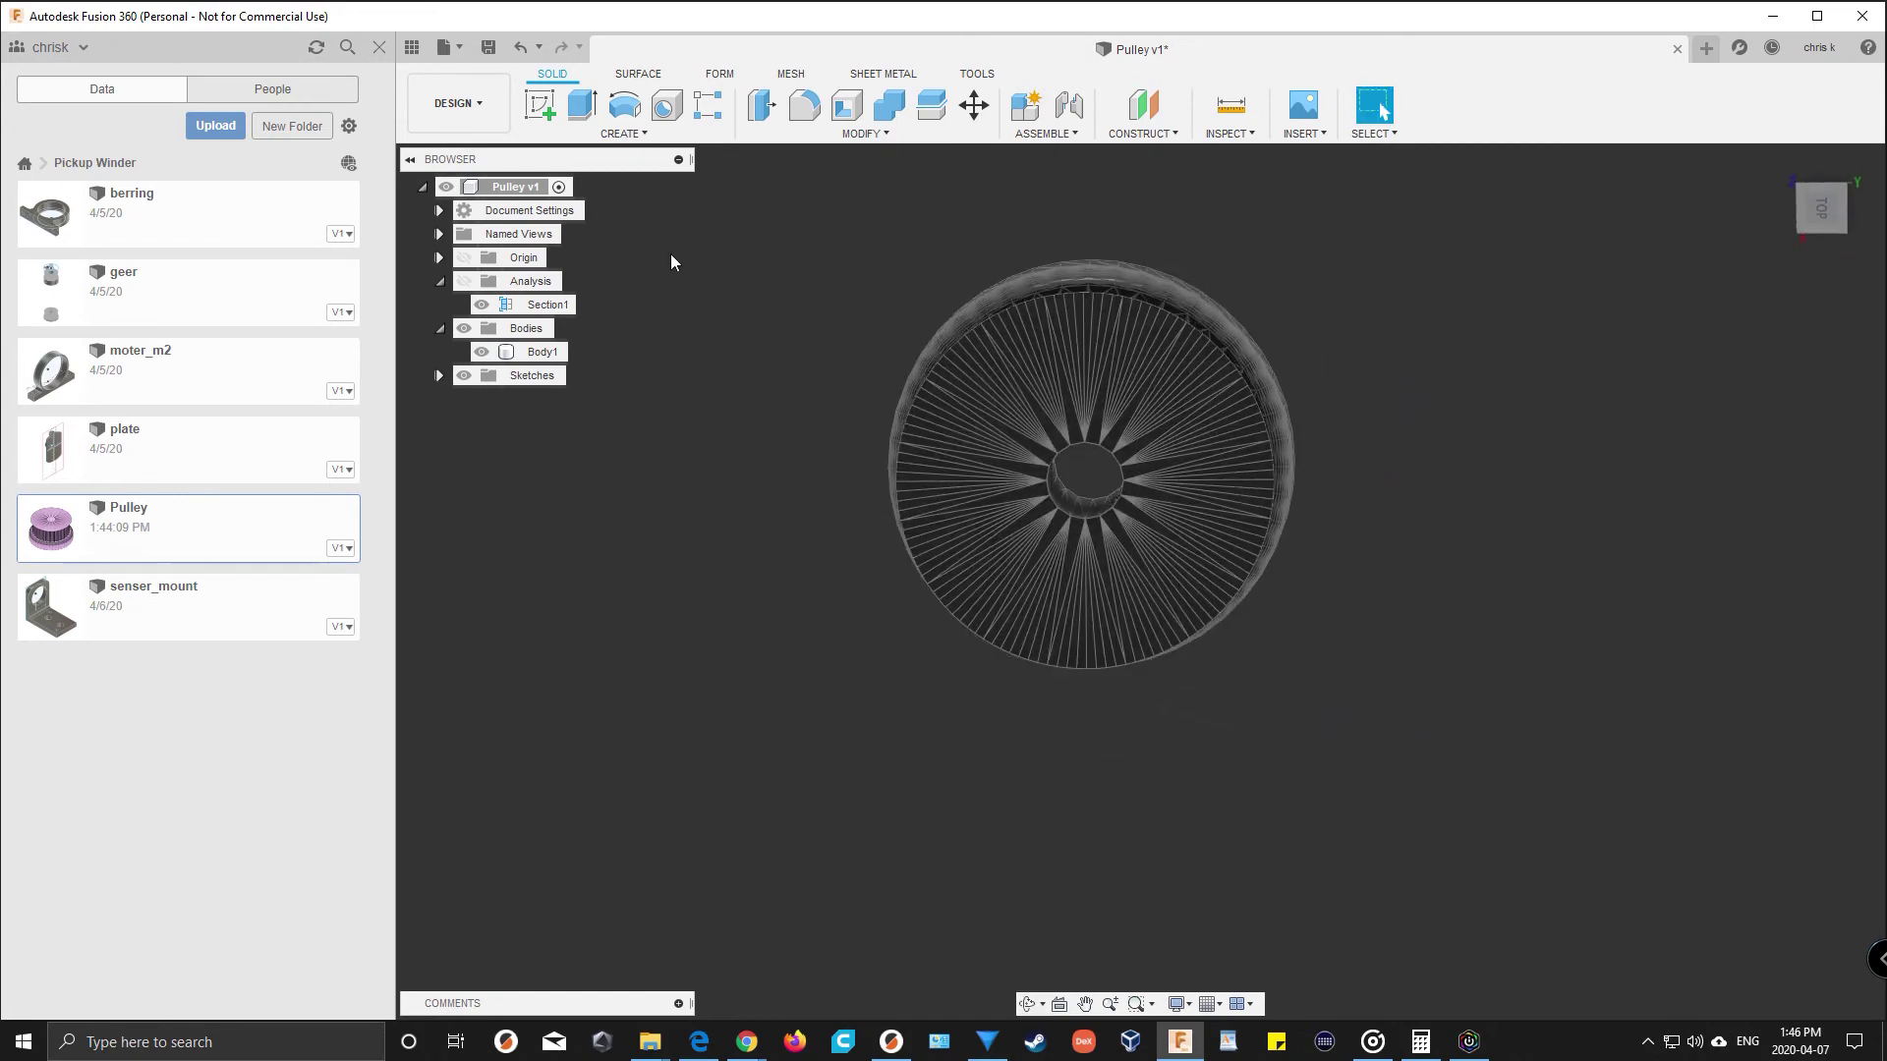
Reopen Sketch1 for editing from the Sketches folder
left_click(439, 376)
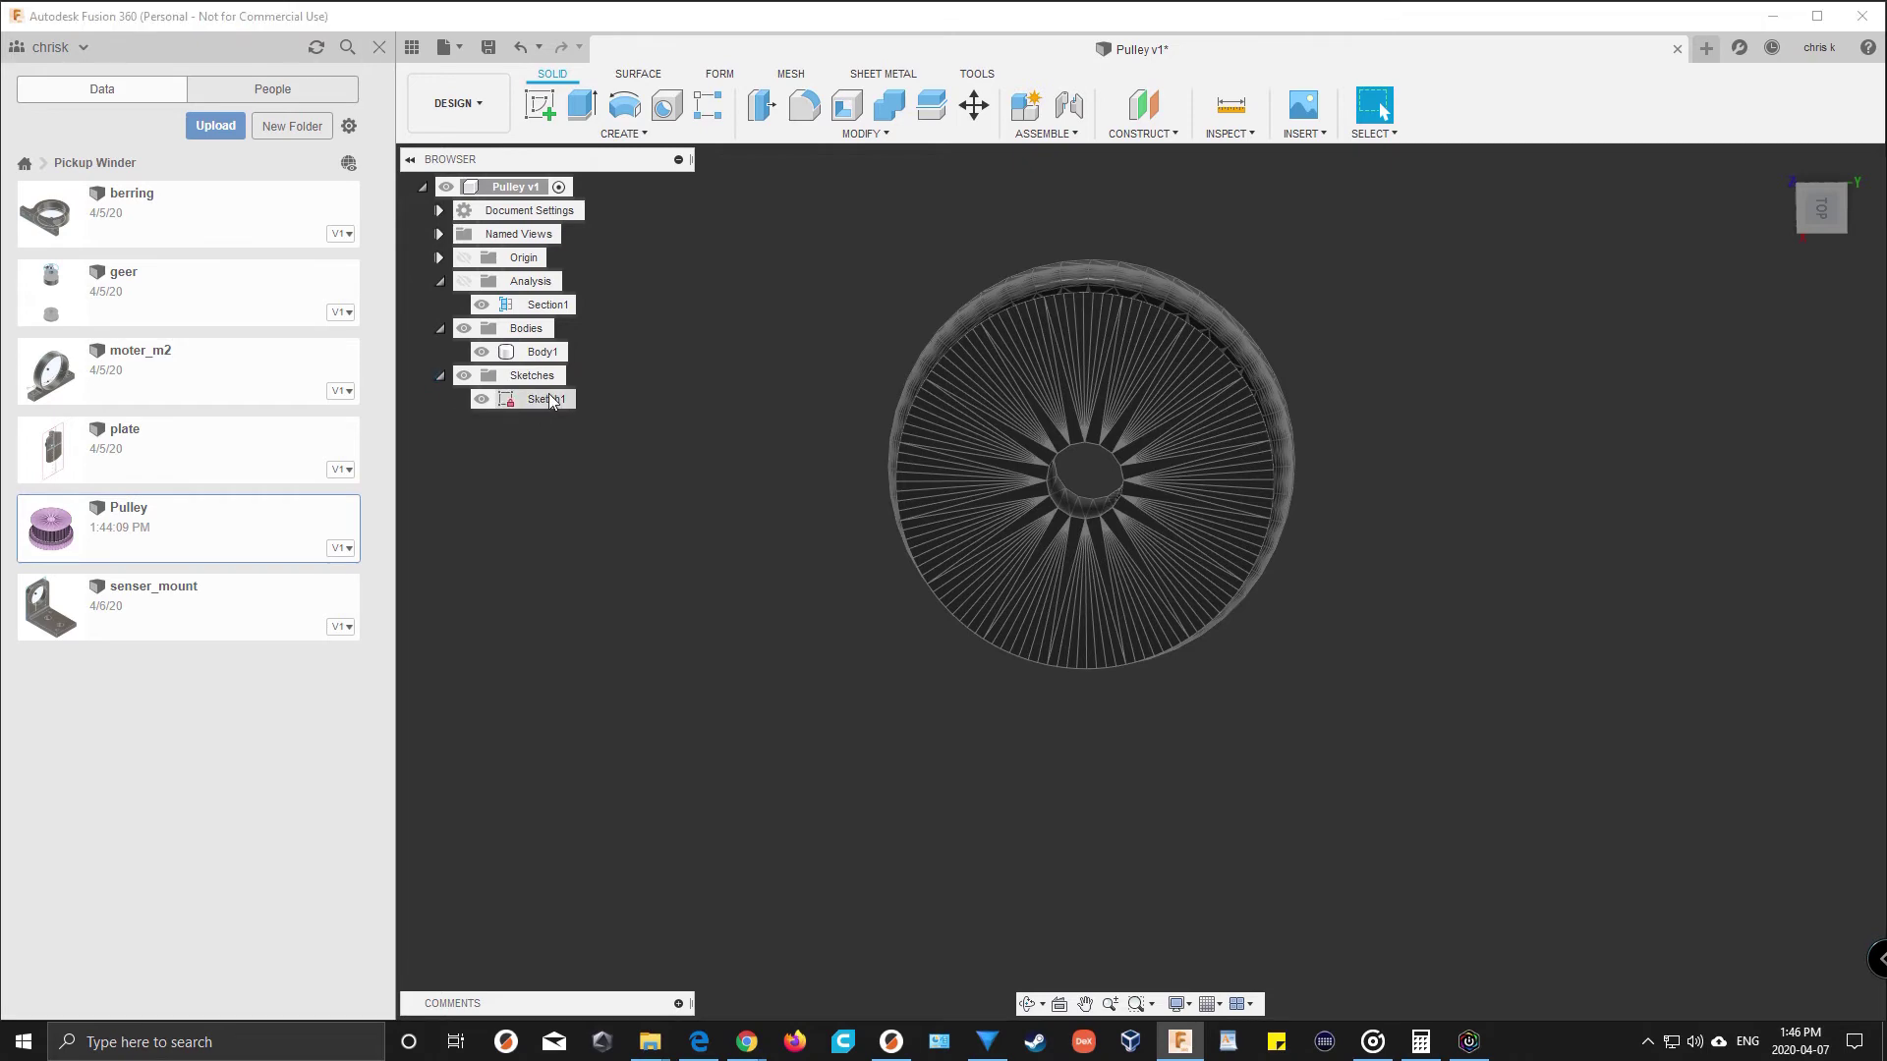
left_click(547, 400)
right_click(549, 401)
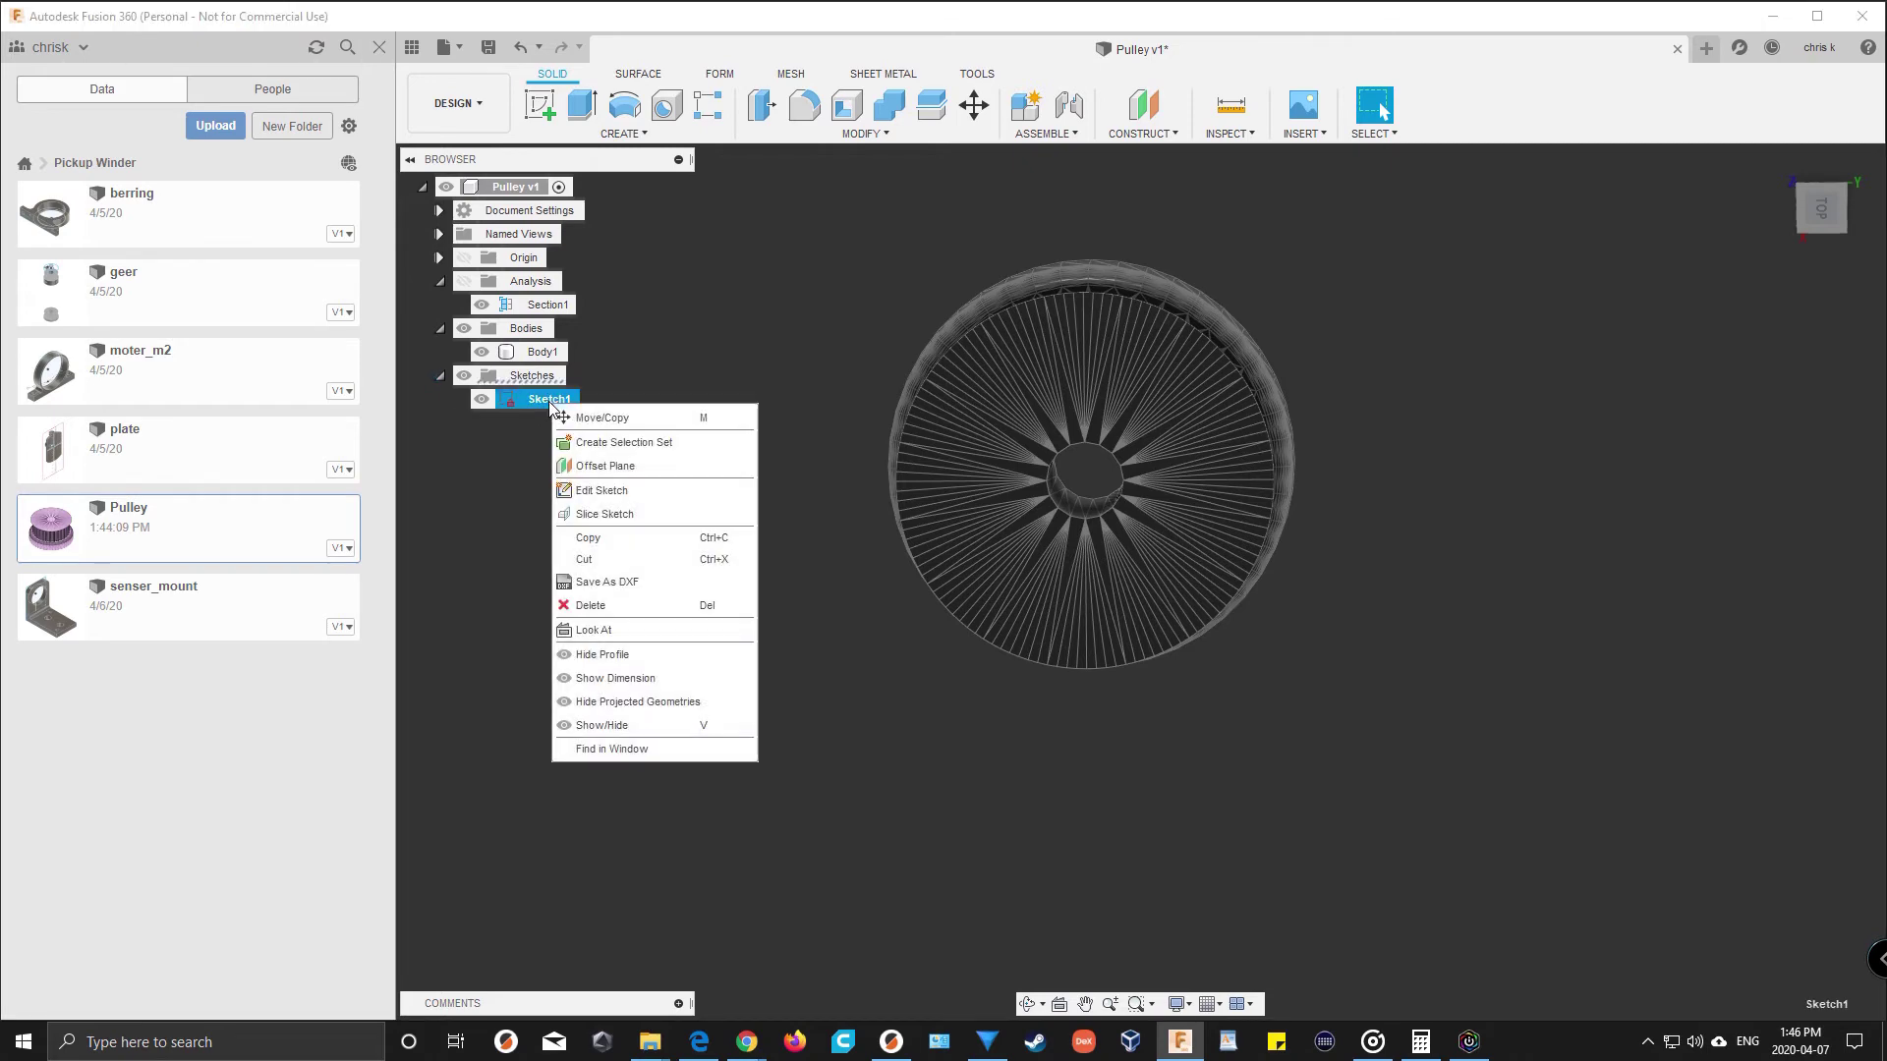
left_click(587, 491)
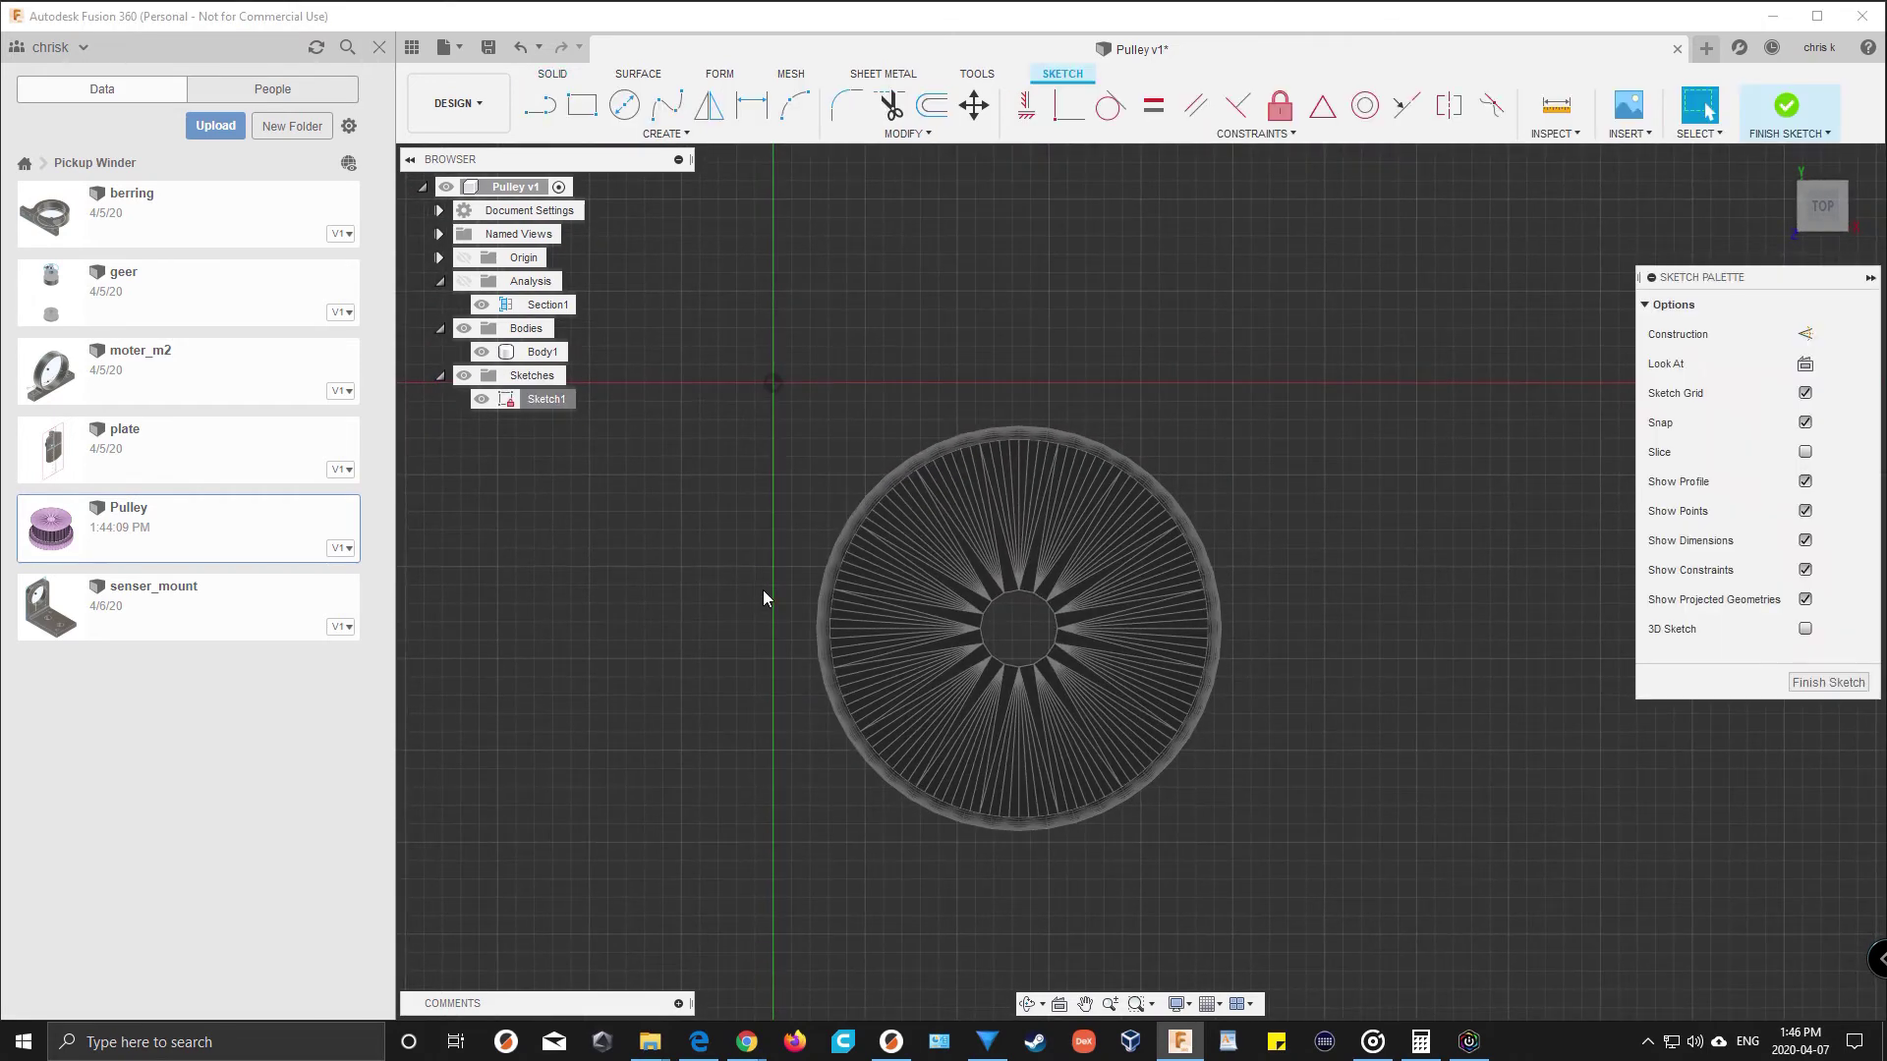
Draw an 8 mm diameter circle centred on the pulley's hub
left_click(624, 104)
scroll(1015, 626, "up", 5)
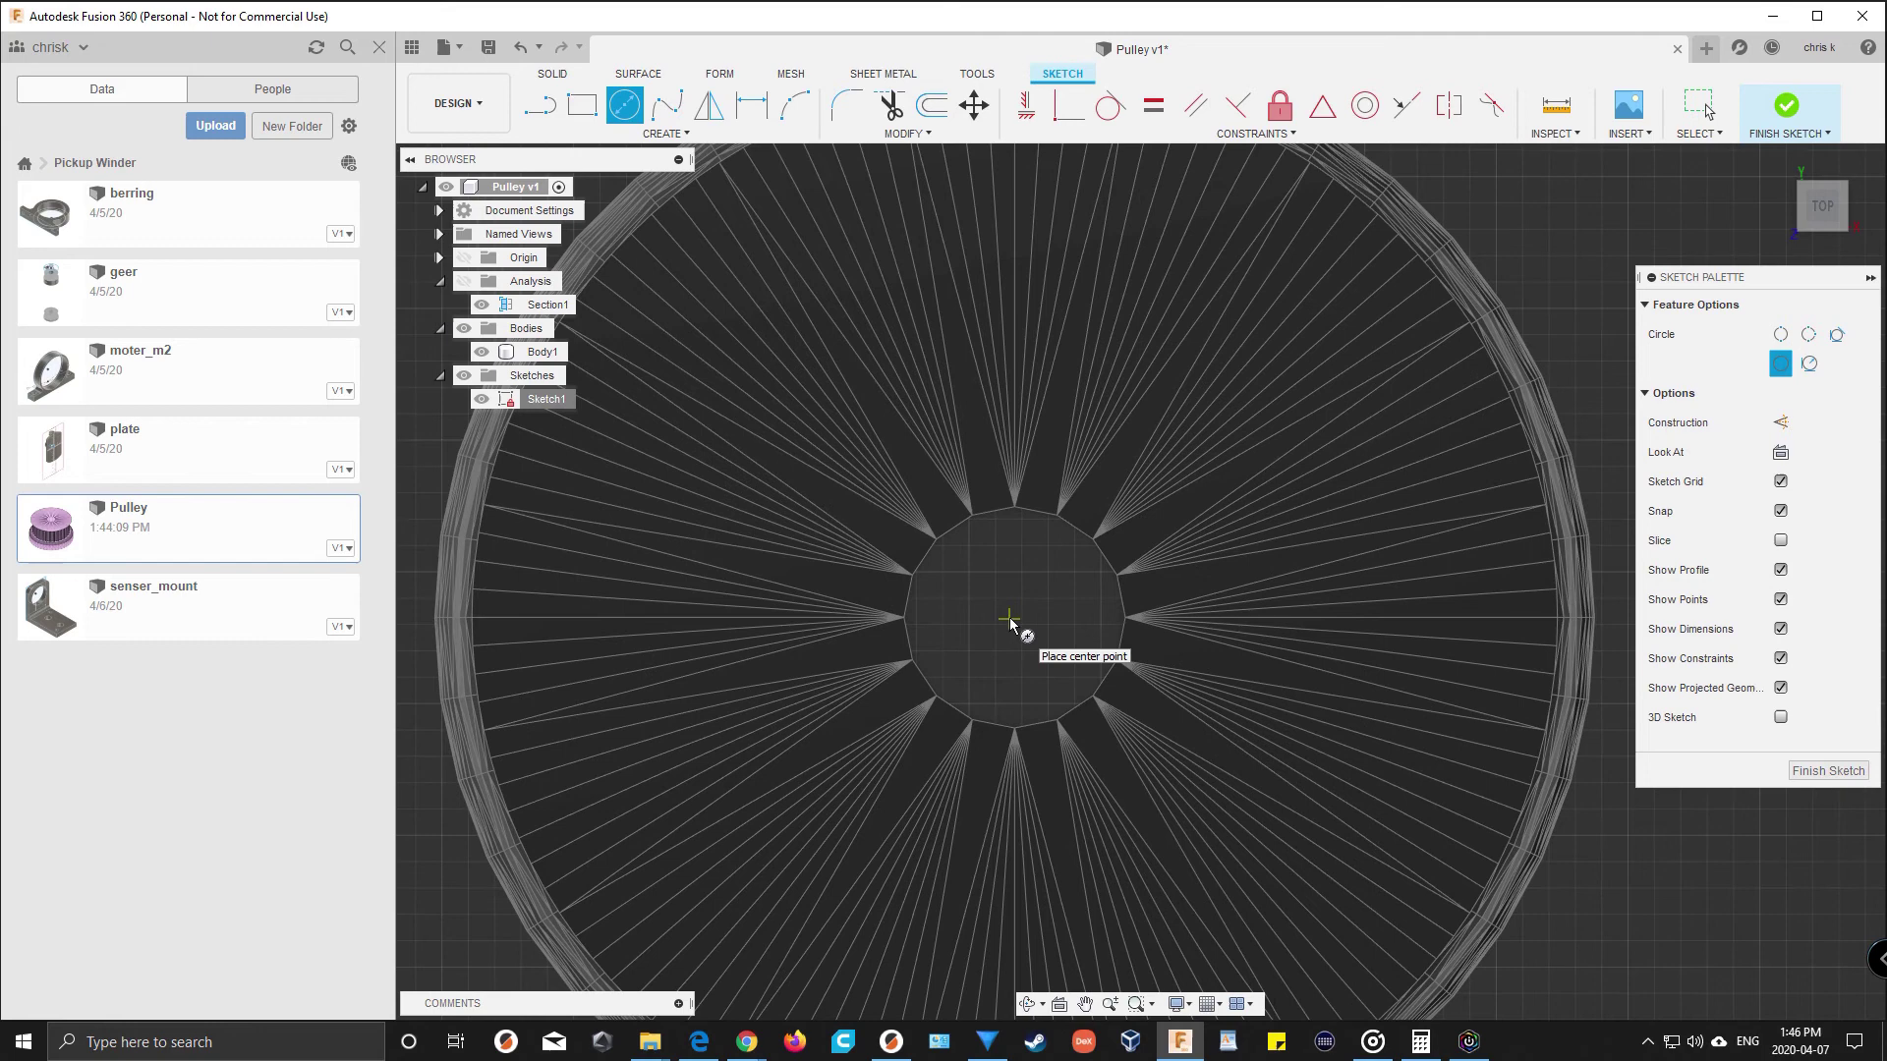
left_click(1009, 620)
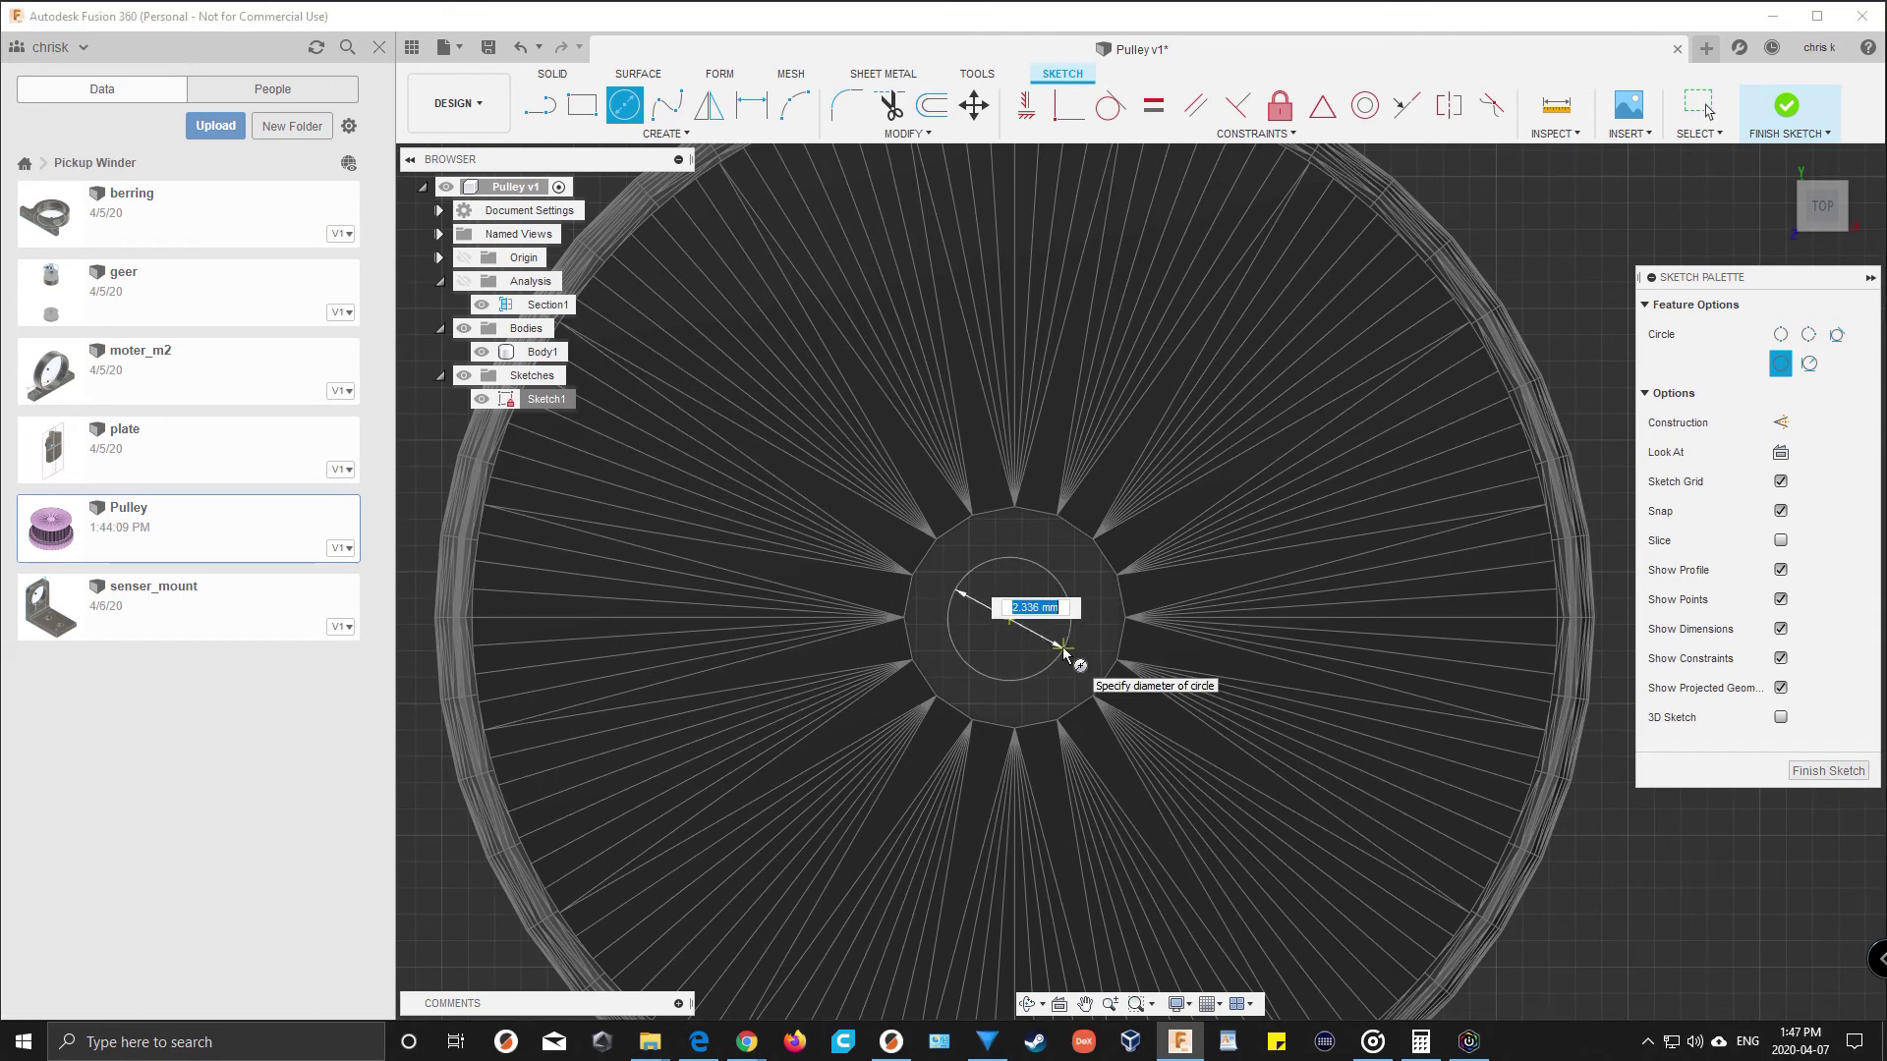
type("22")
key("Tab")
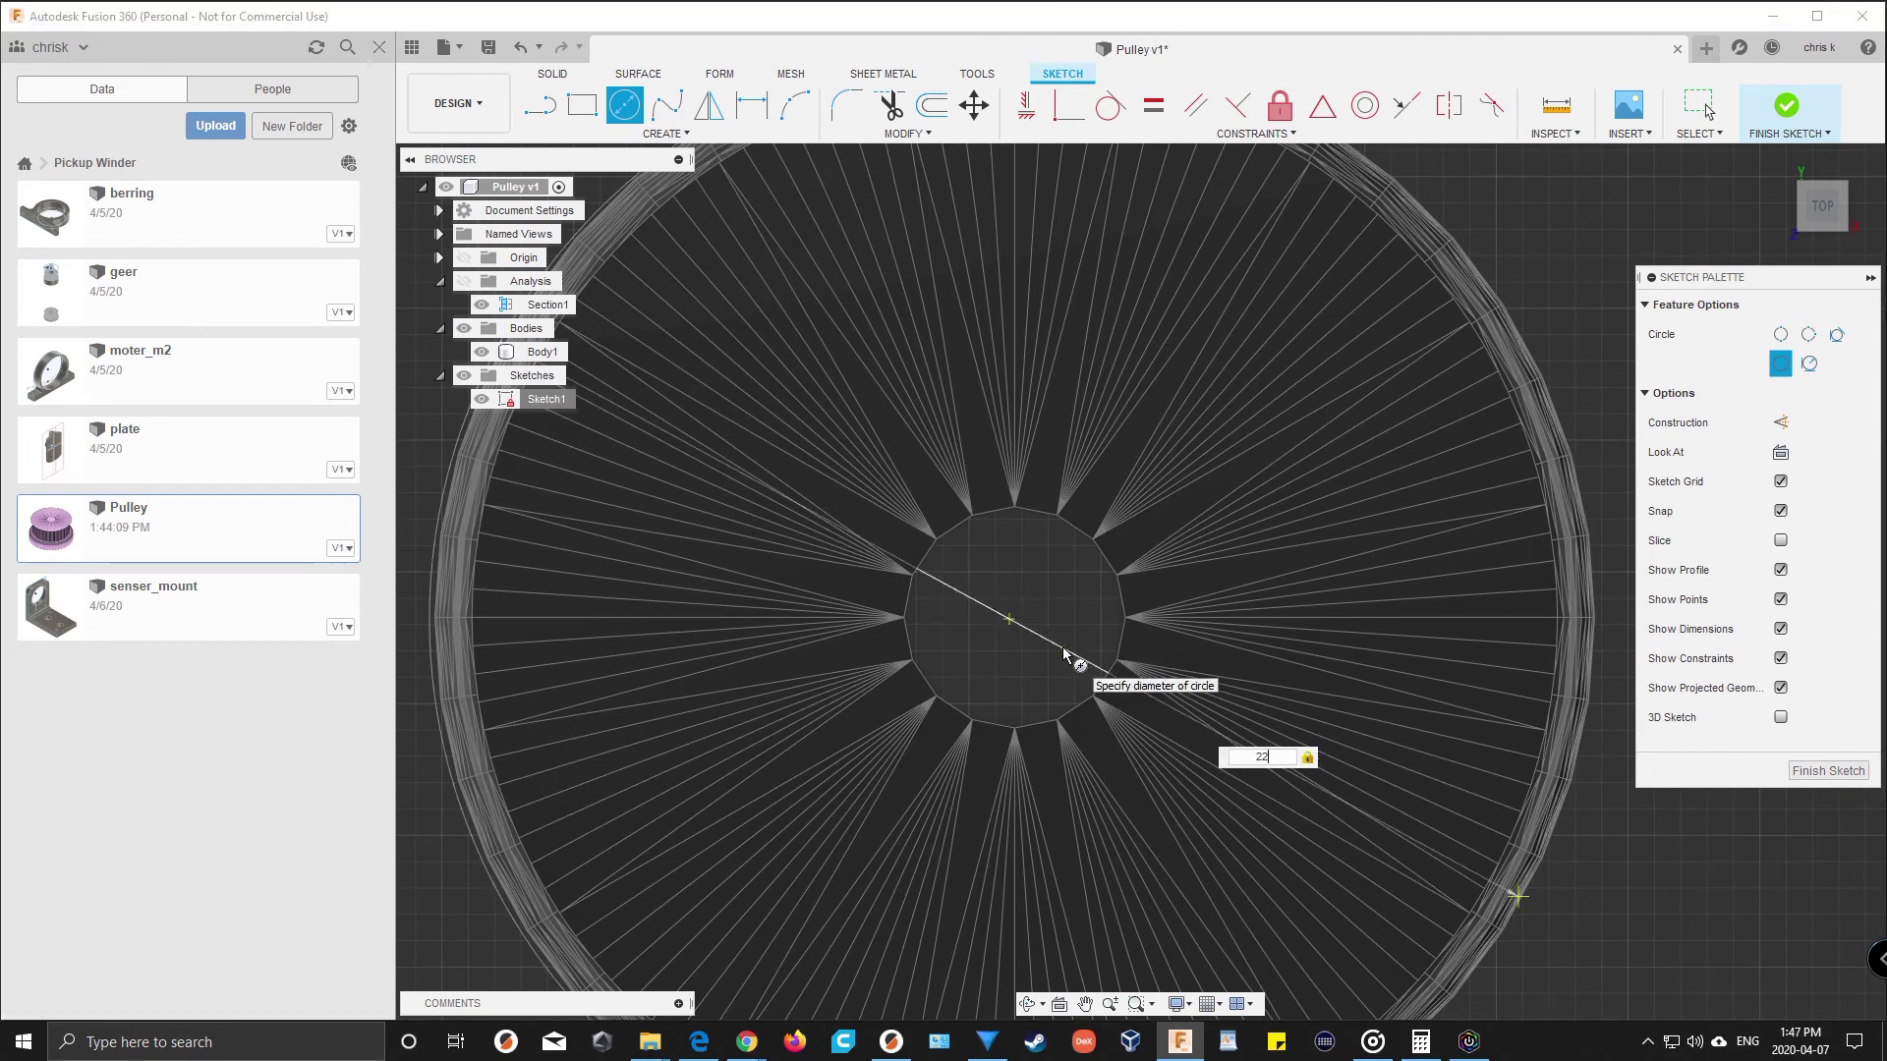
scroll(1071, 657, "down", 3)
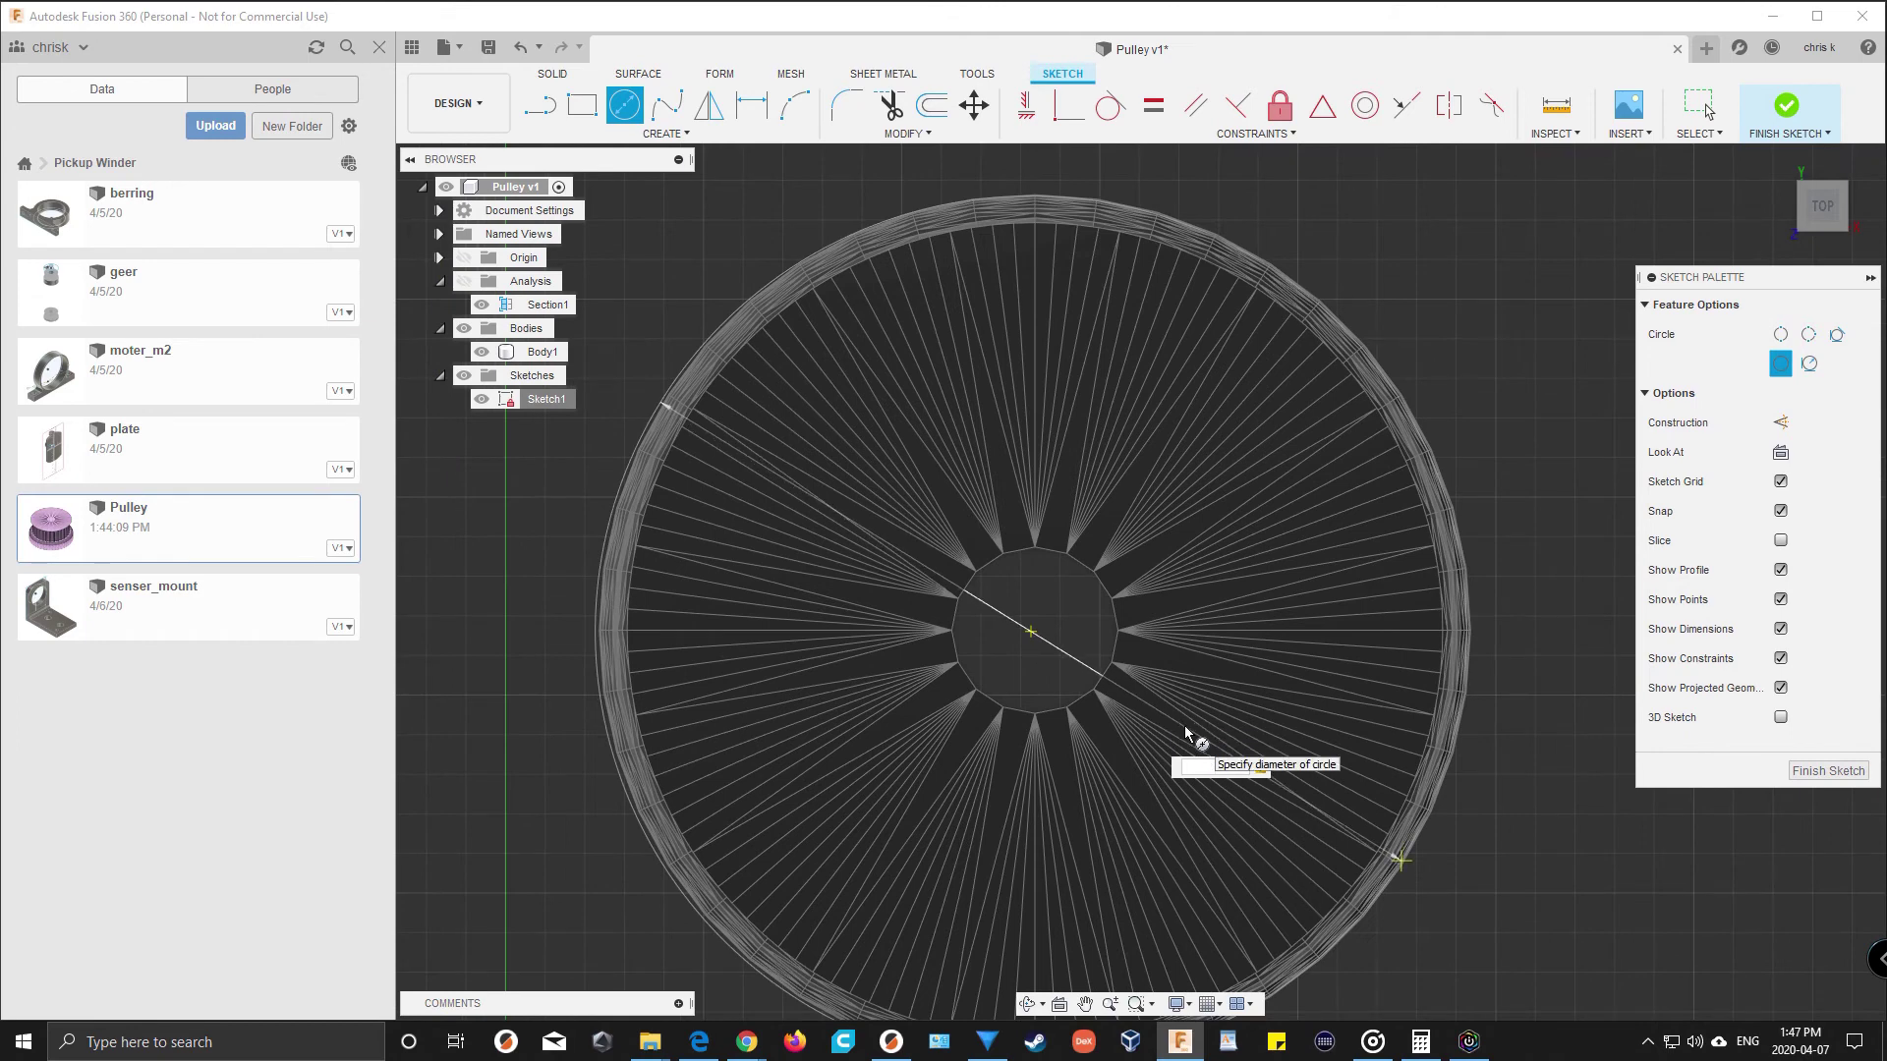
type("8")
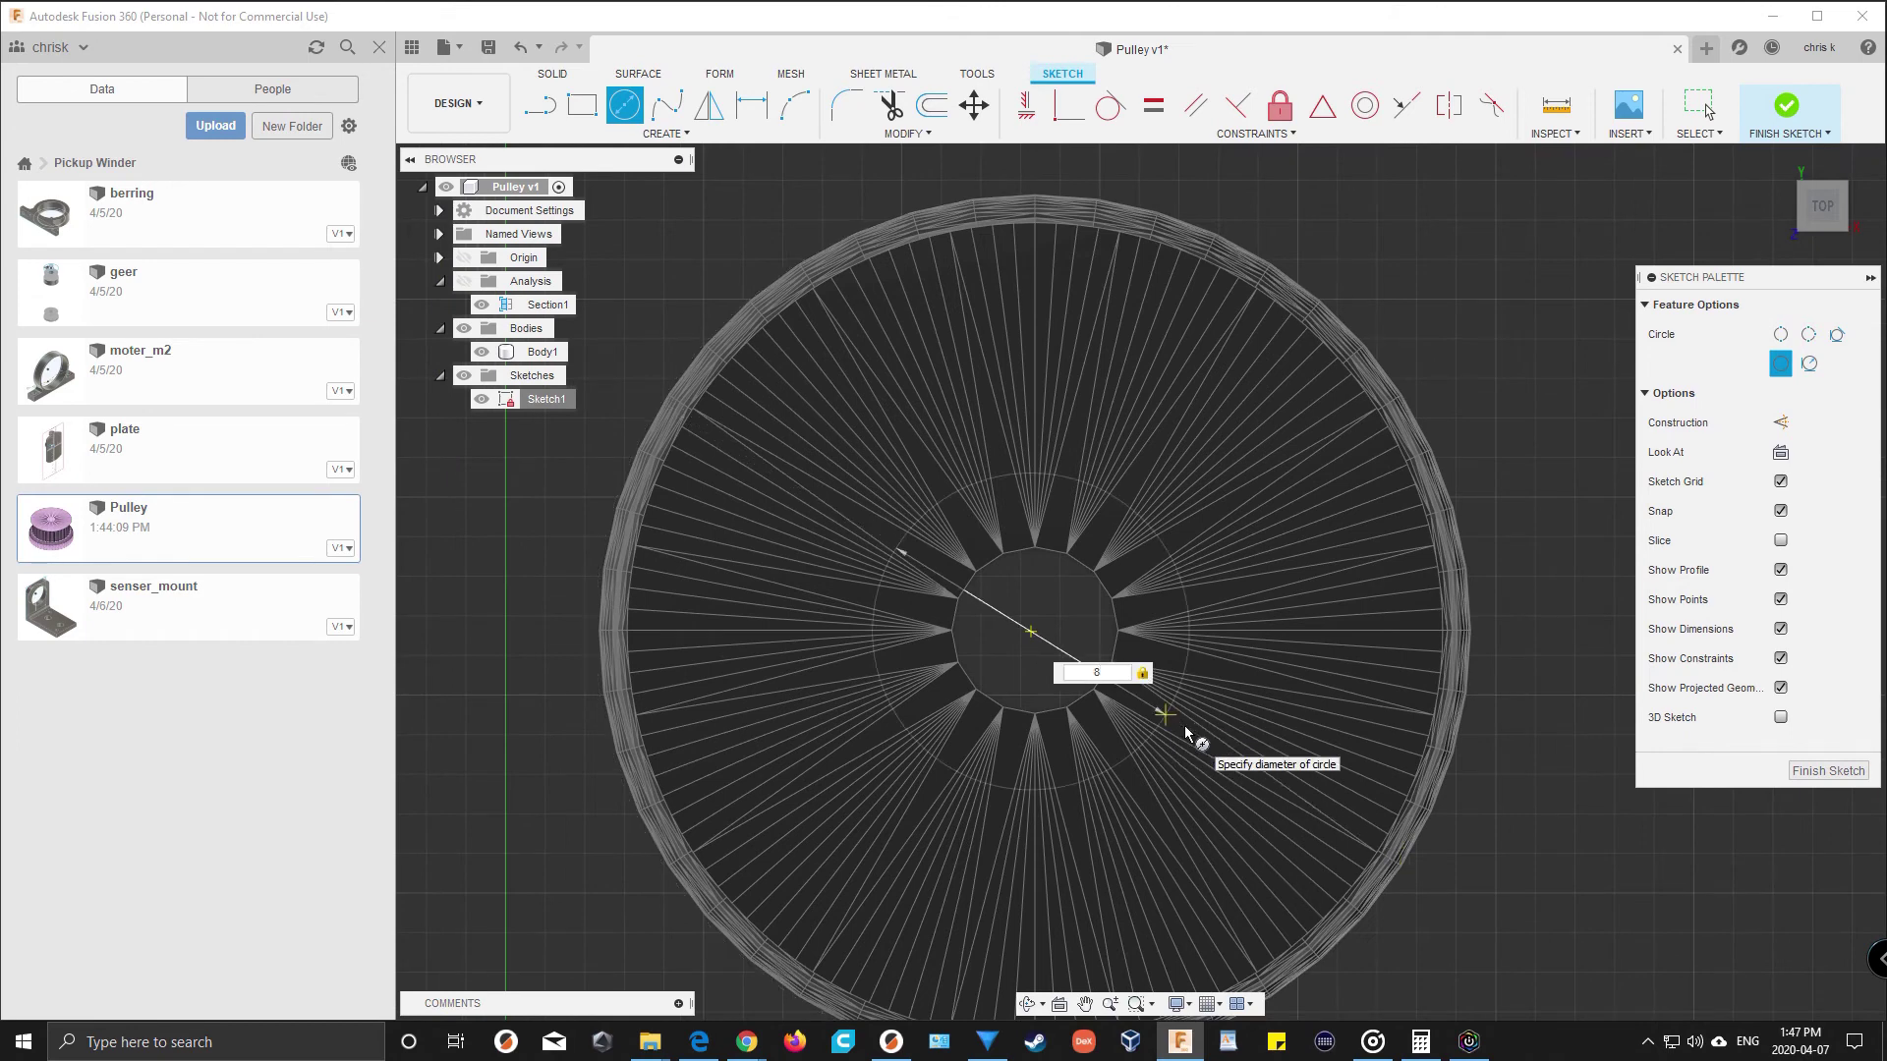
key("Return")
key("Escape")
Select the new circle's centre point
scroll(1185, 727, "down", 3)
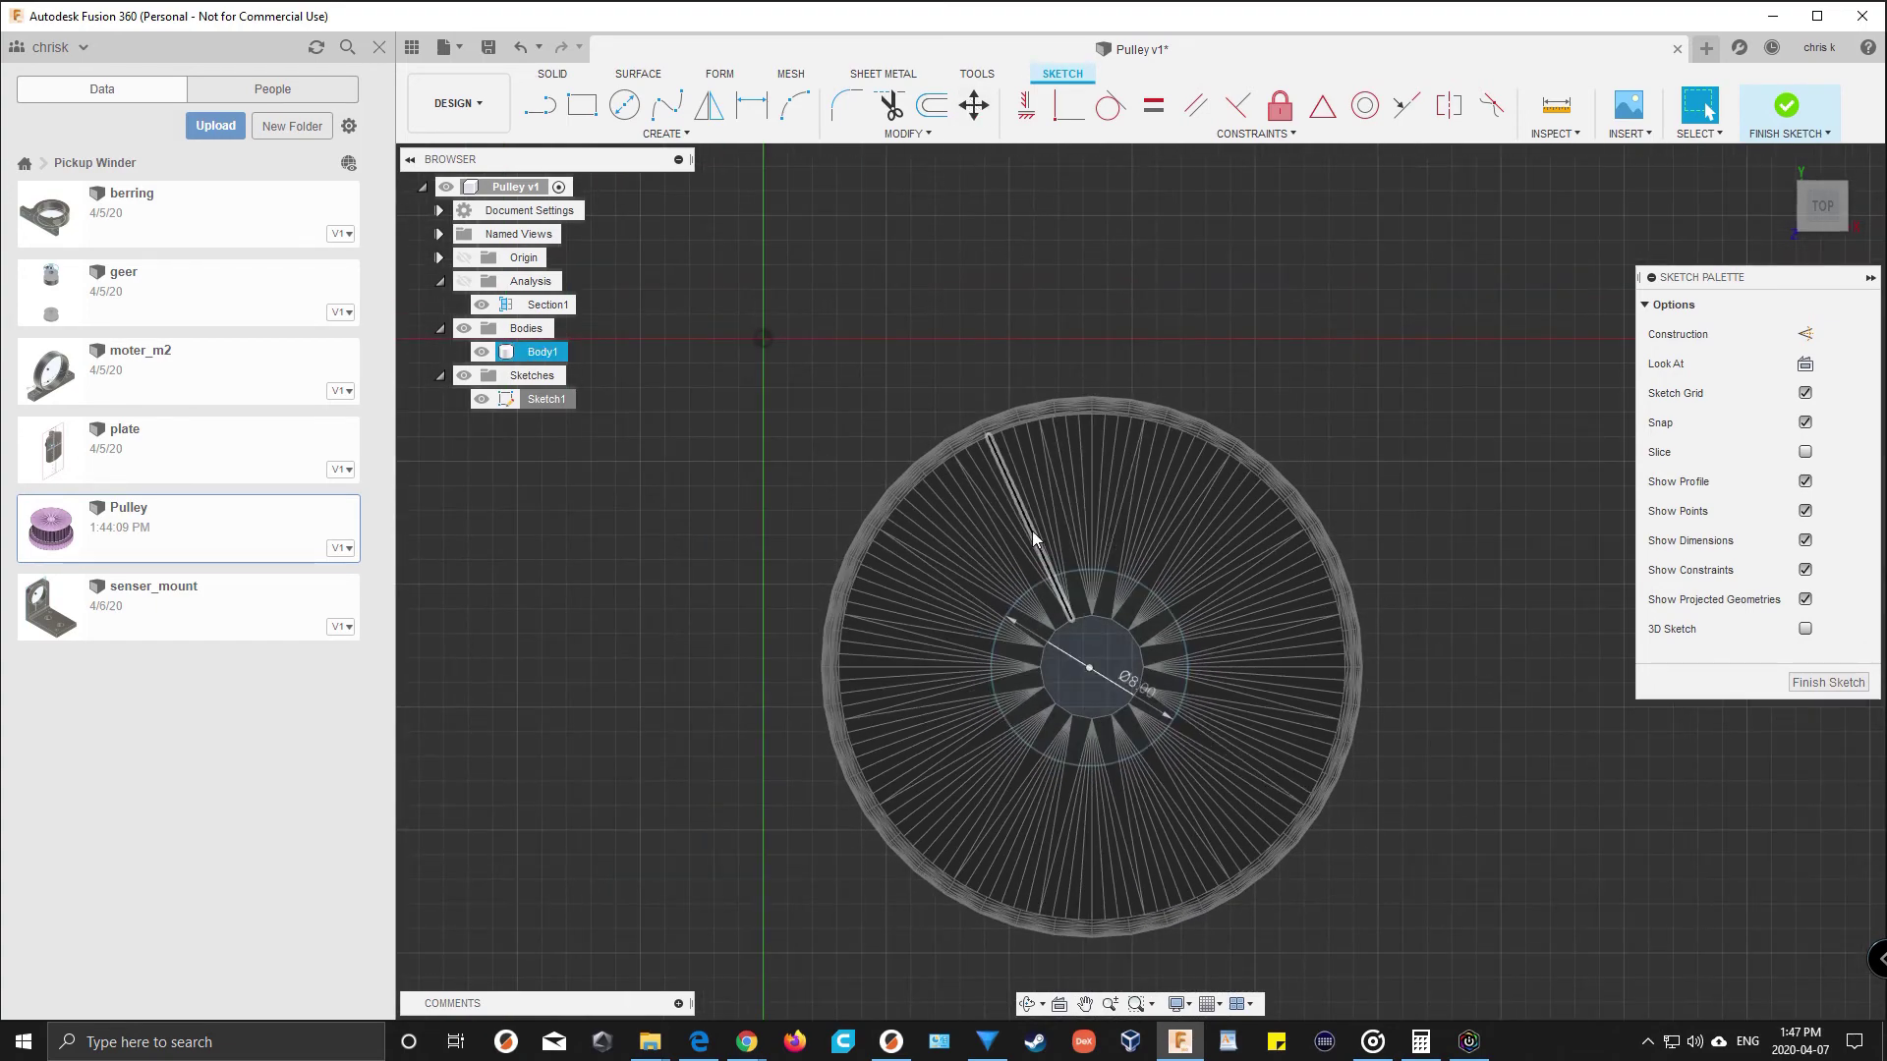
left_click(1084, 673)
left_click(1091, 673)
scroll(1101, 699, "up", 3)
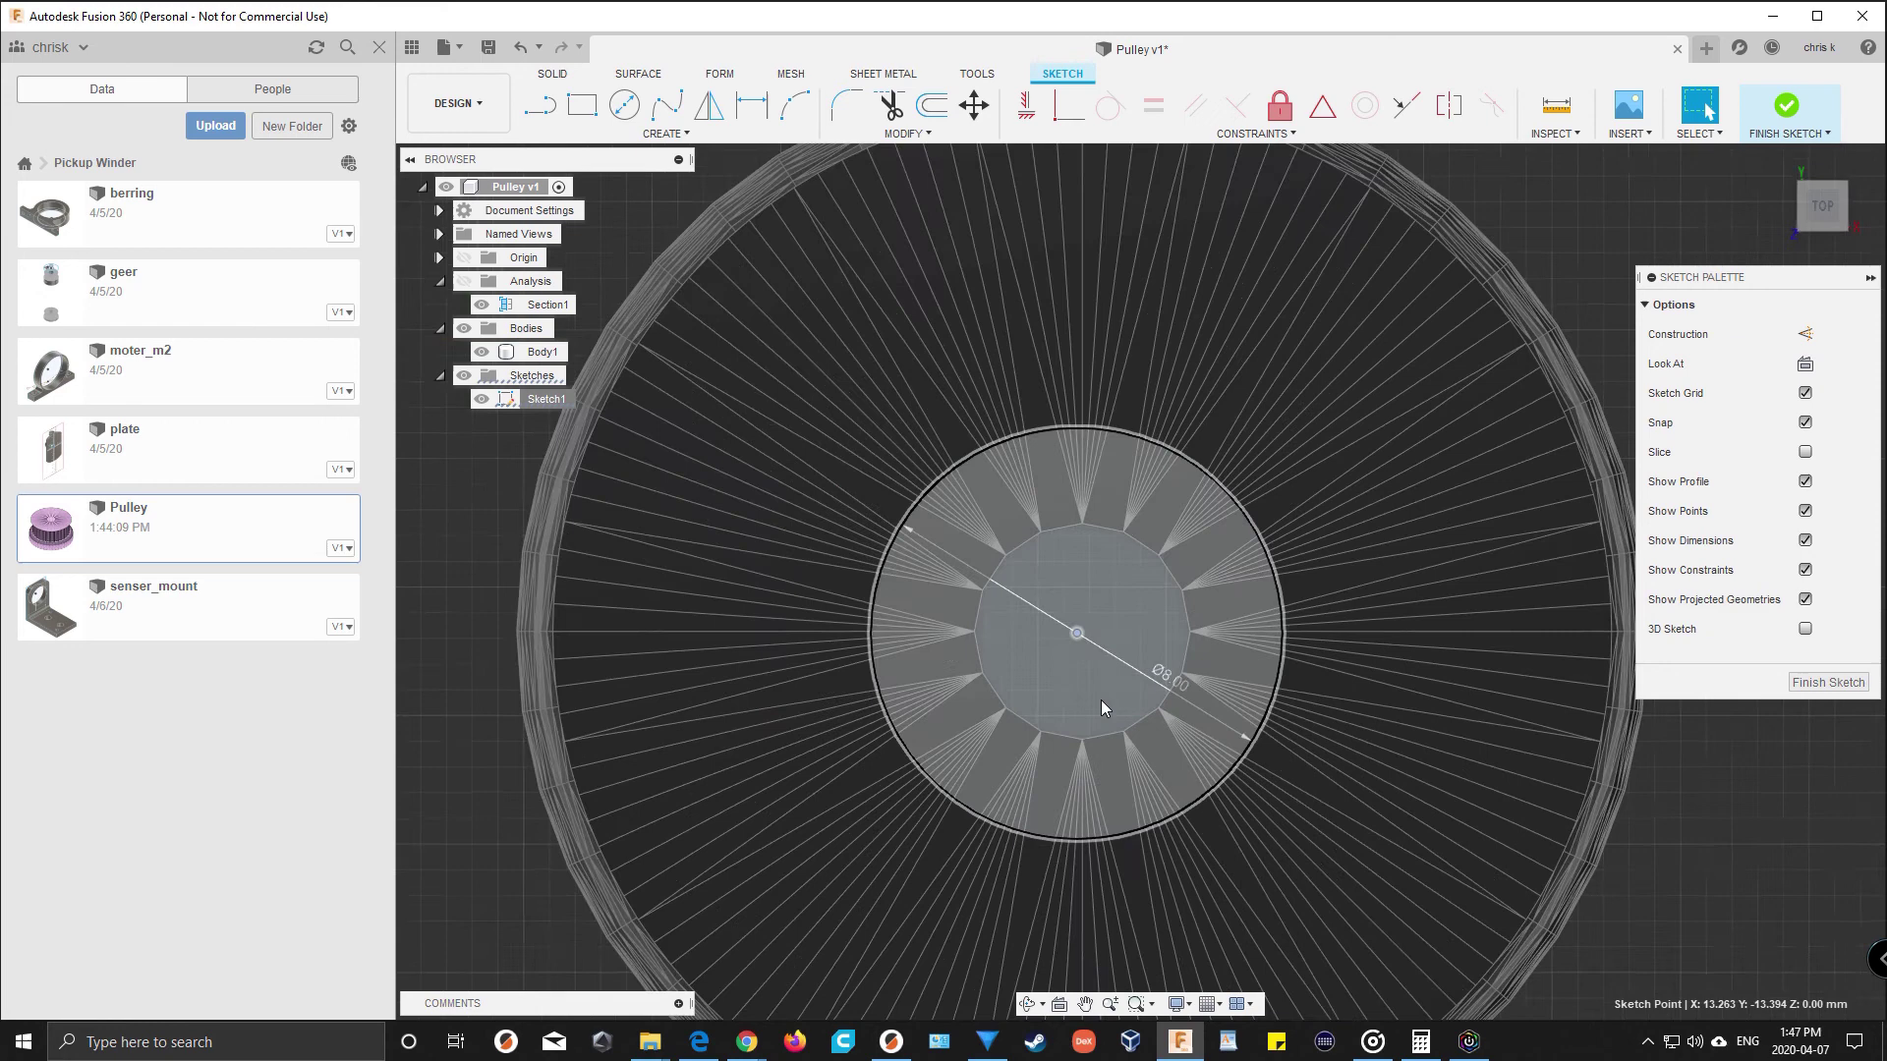
Move the 8 mm circle 0.10 mm along X so it centres over the hub bore
left_click(976, 104)
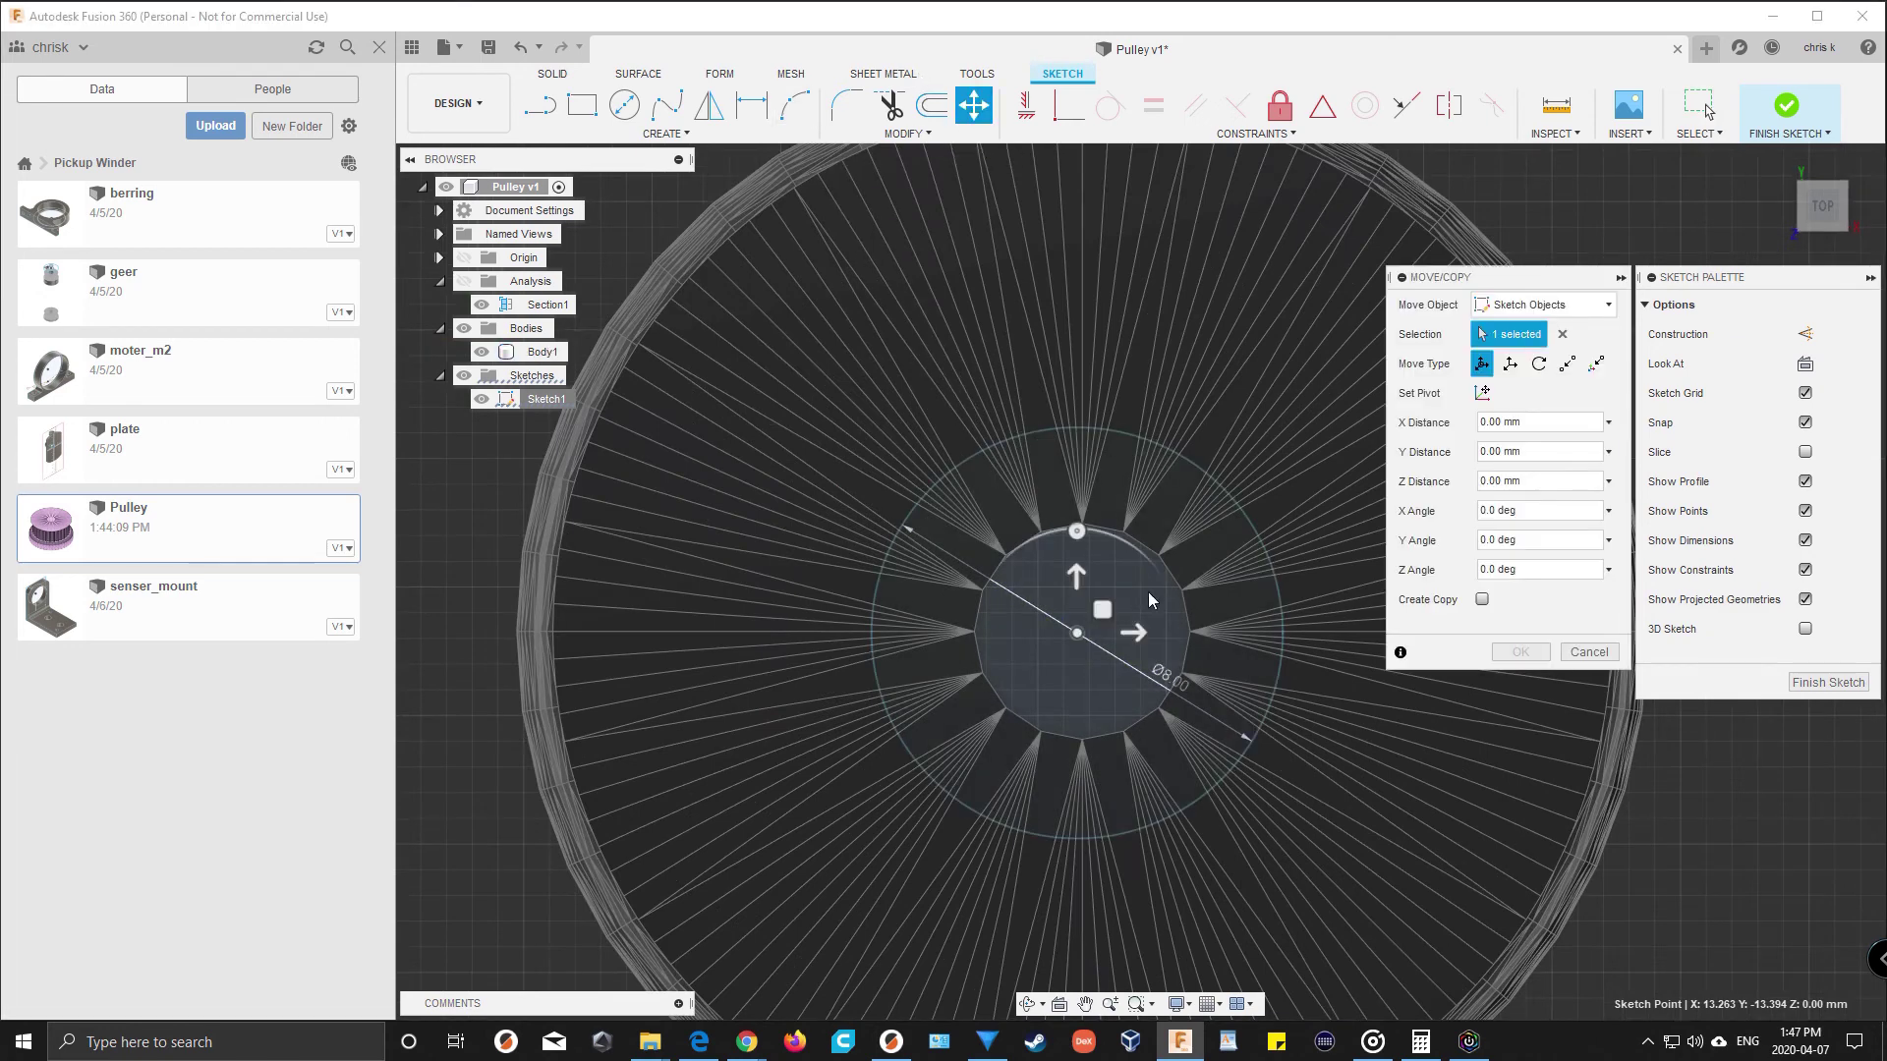
scroll(1120, 649, "up", 3)
left_click_drag(1111, 620, 1116, 622)
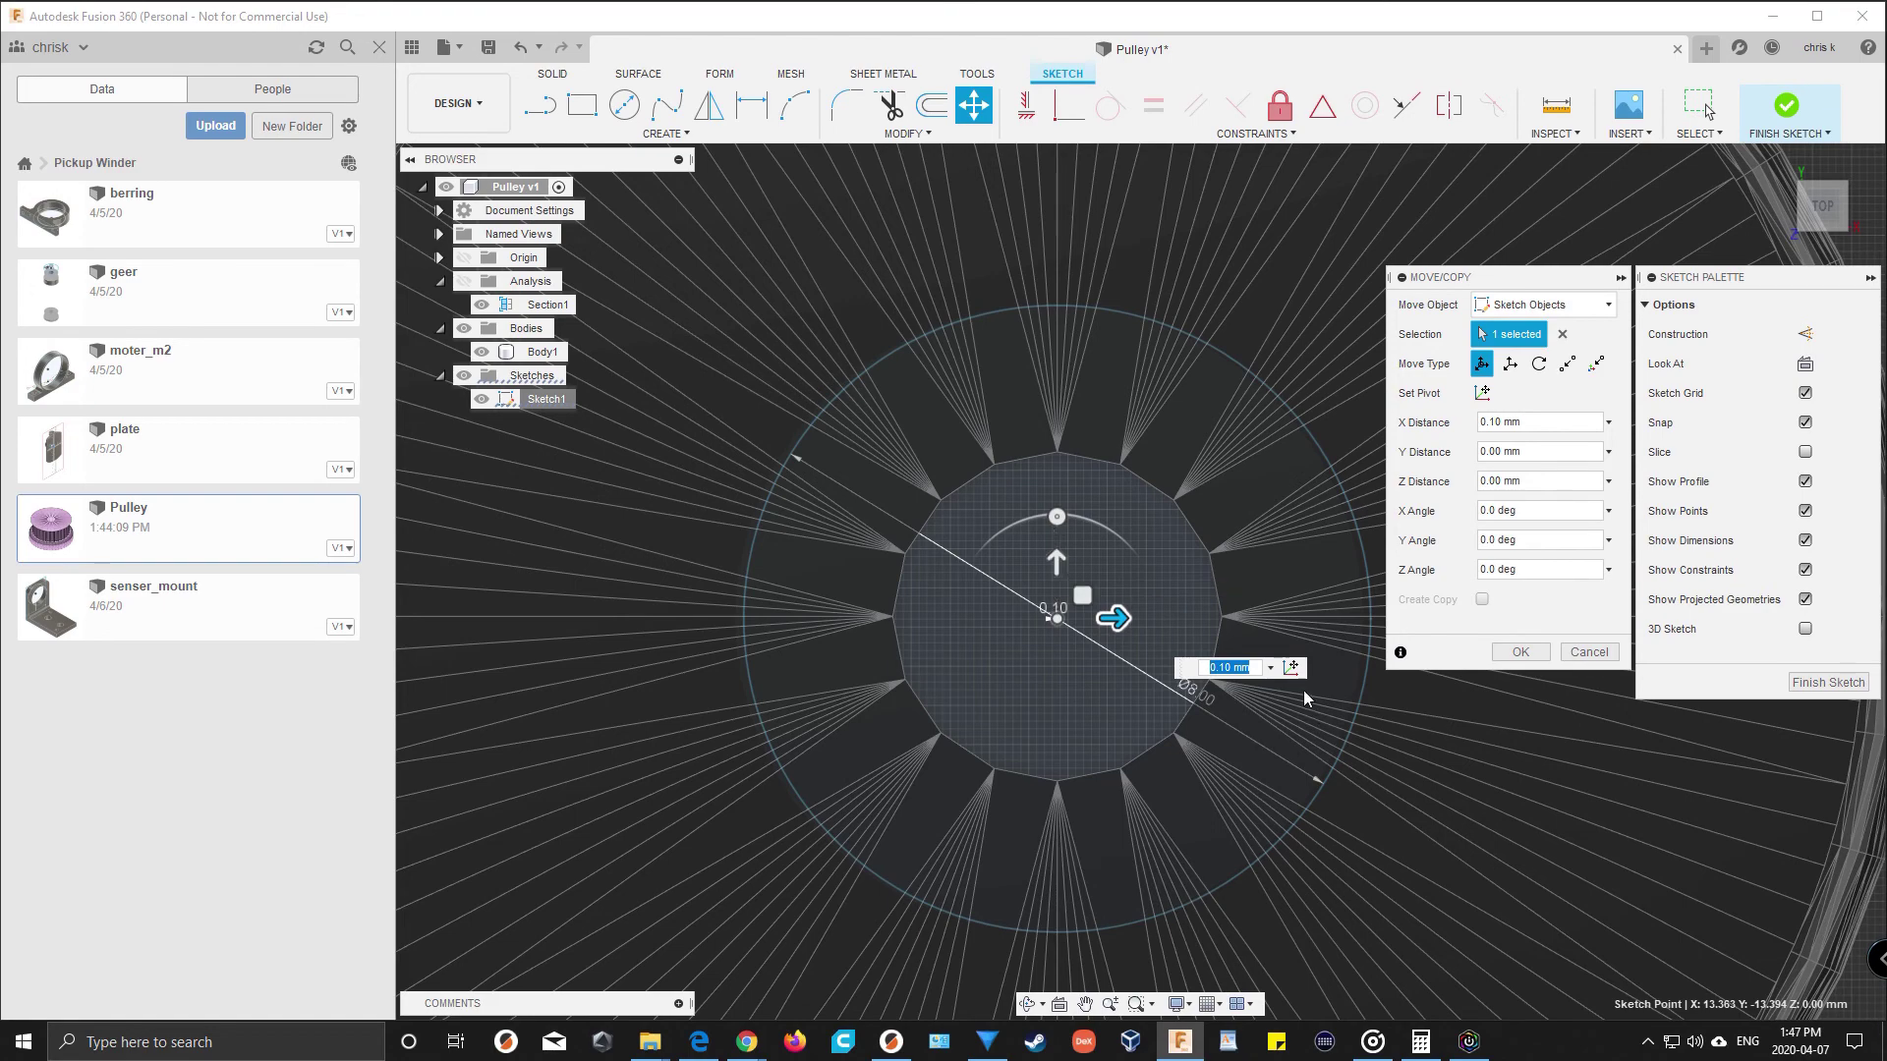
left_click(1518, 653)
scroll(1297, 719, "down", 5)
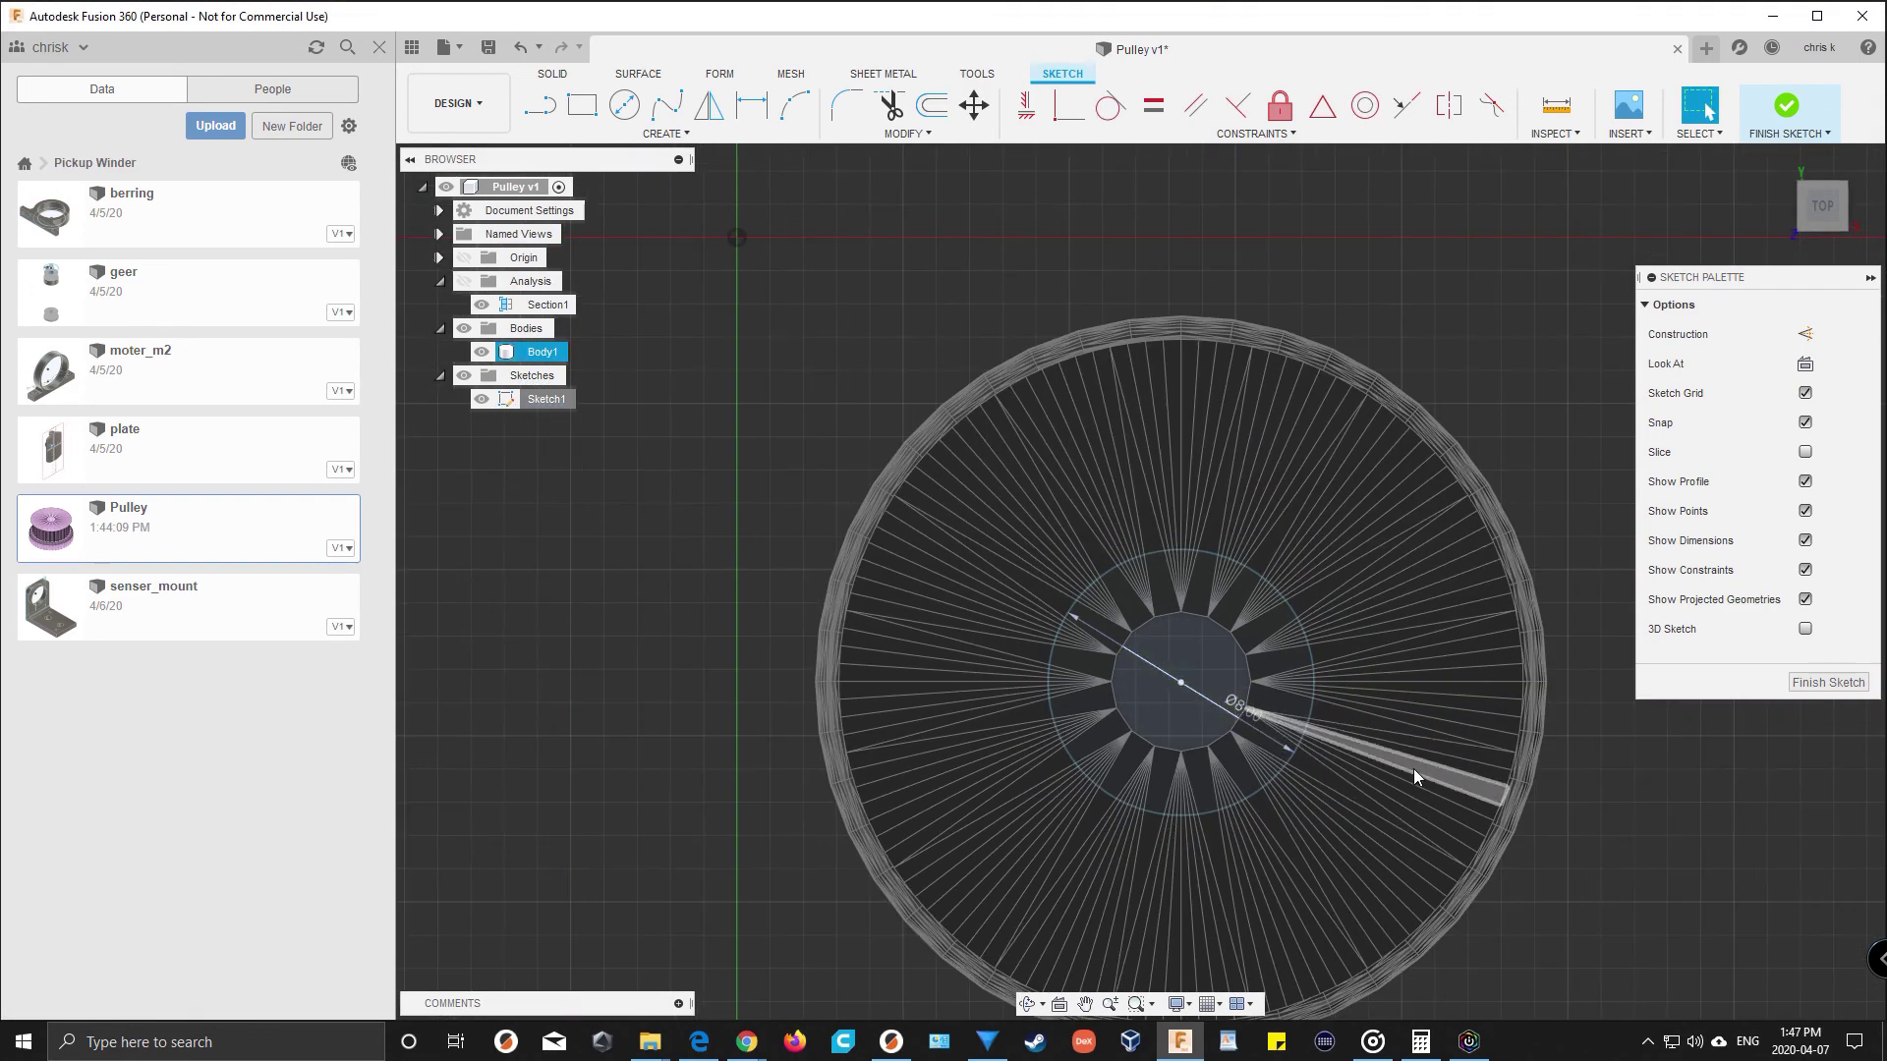
middle_click_drag(1618, 867, 1306, 658, "shift")
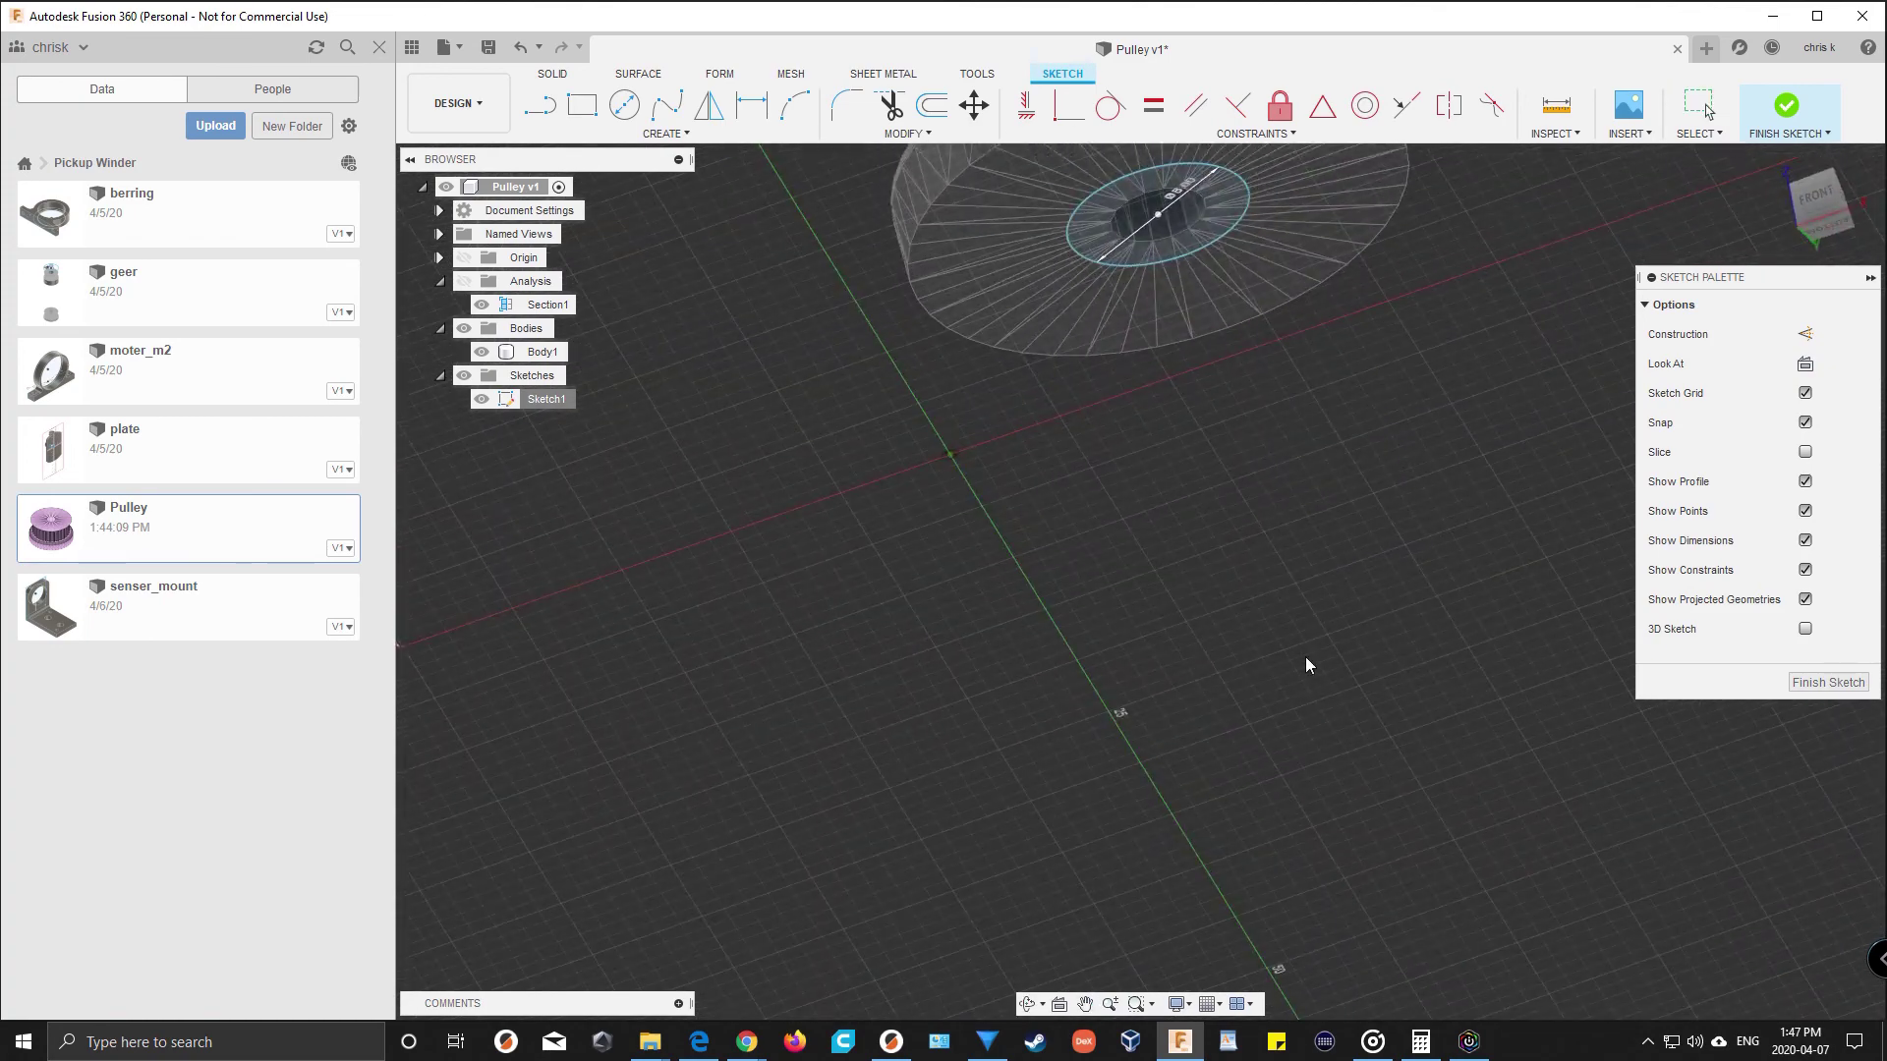
Finish Sketch1 and extrude the 8 mm circle as a 14 mm cut through the pulley hub
left_click(1776, 108)
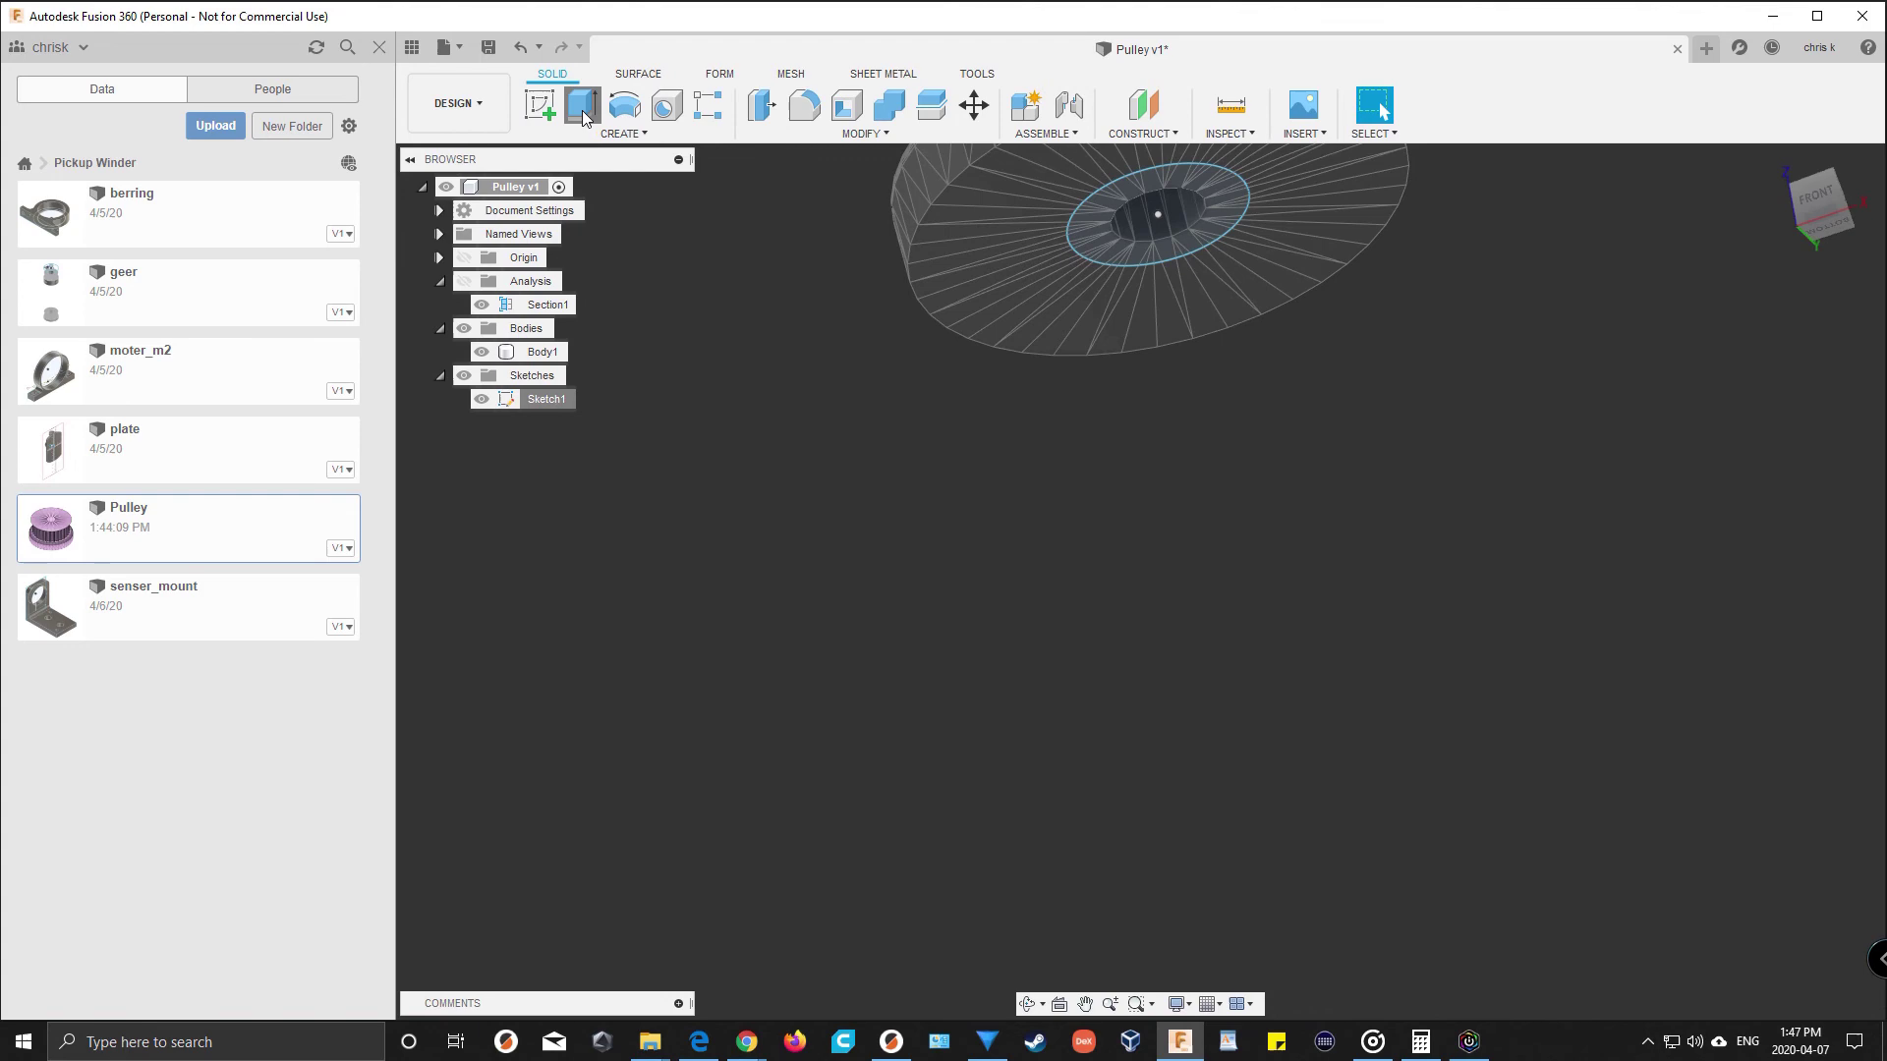
left_click(583, 107)
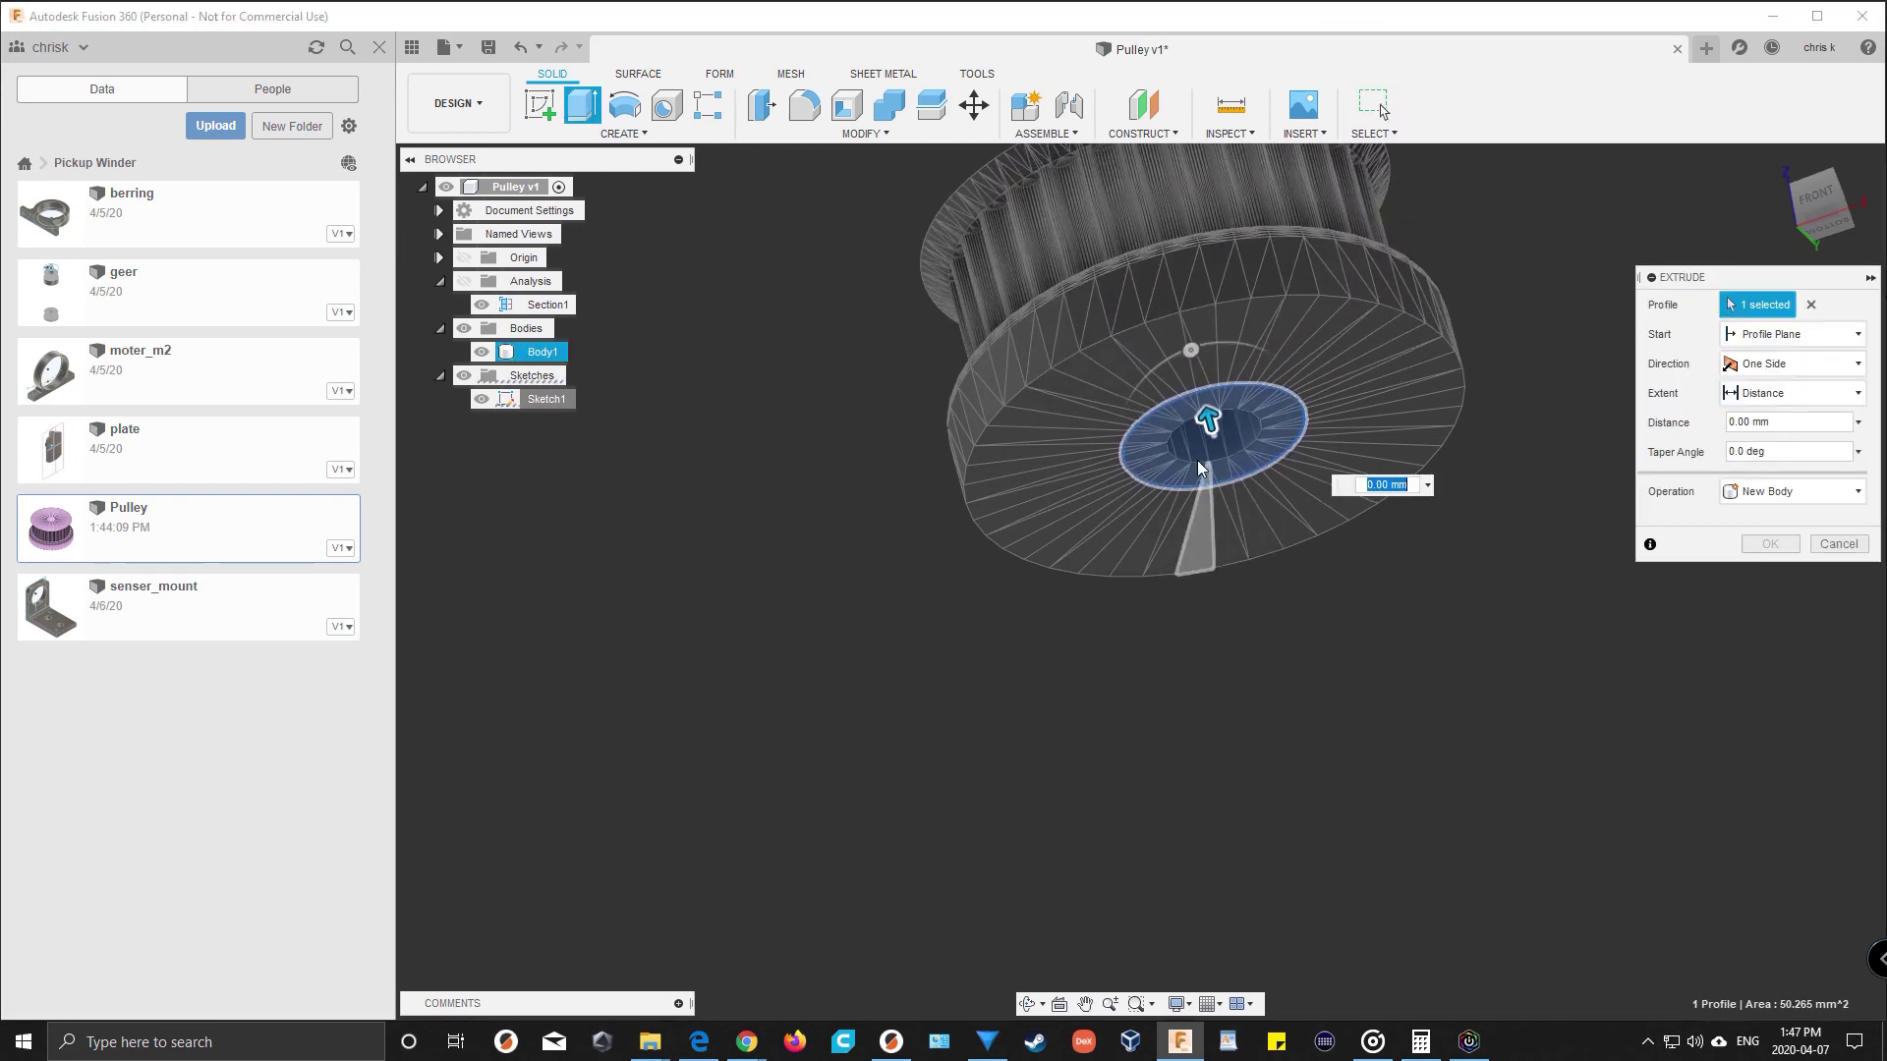
left_click_drag(1208, 422, 1121, 118)
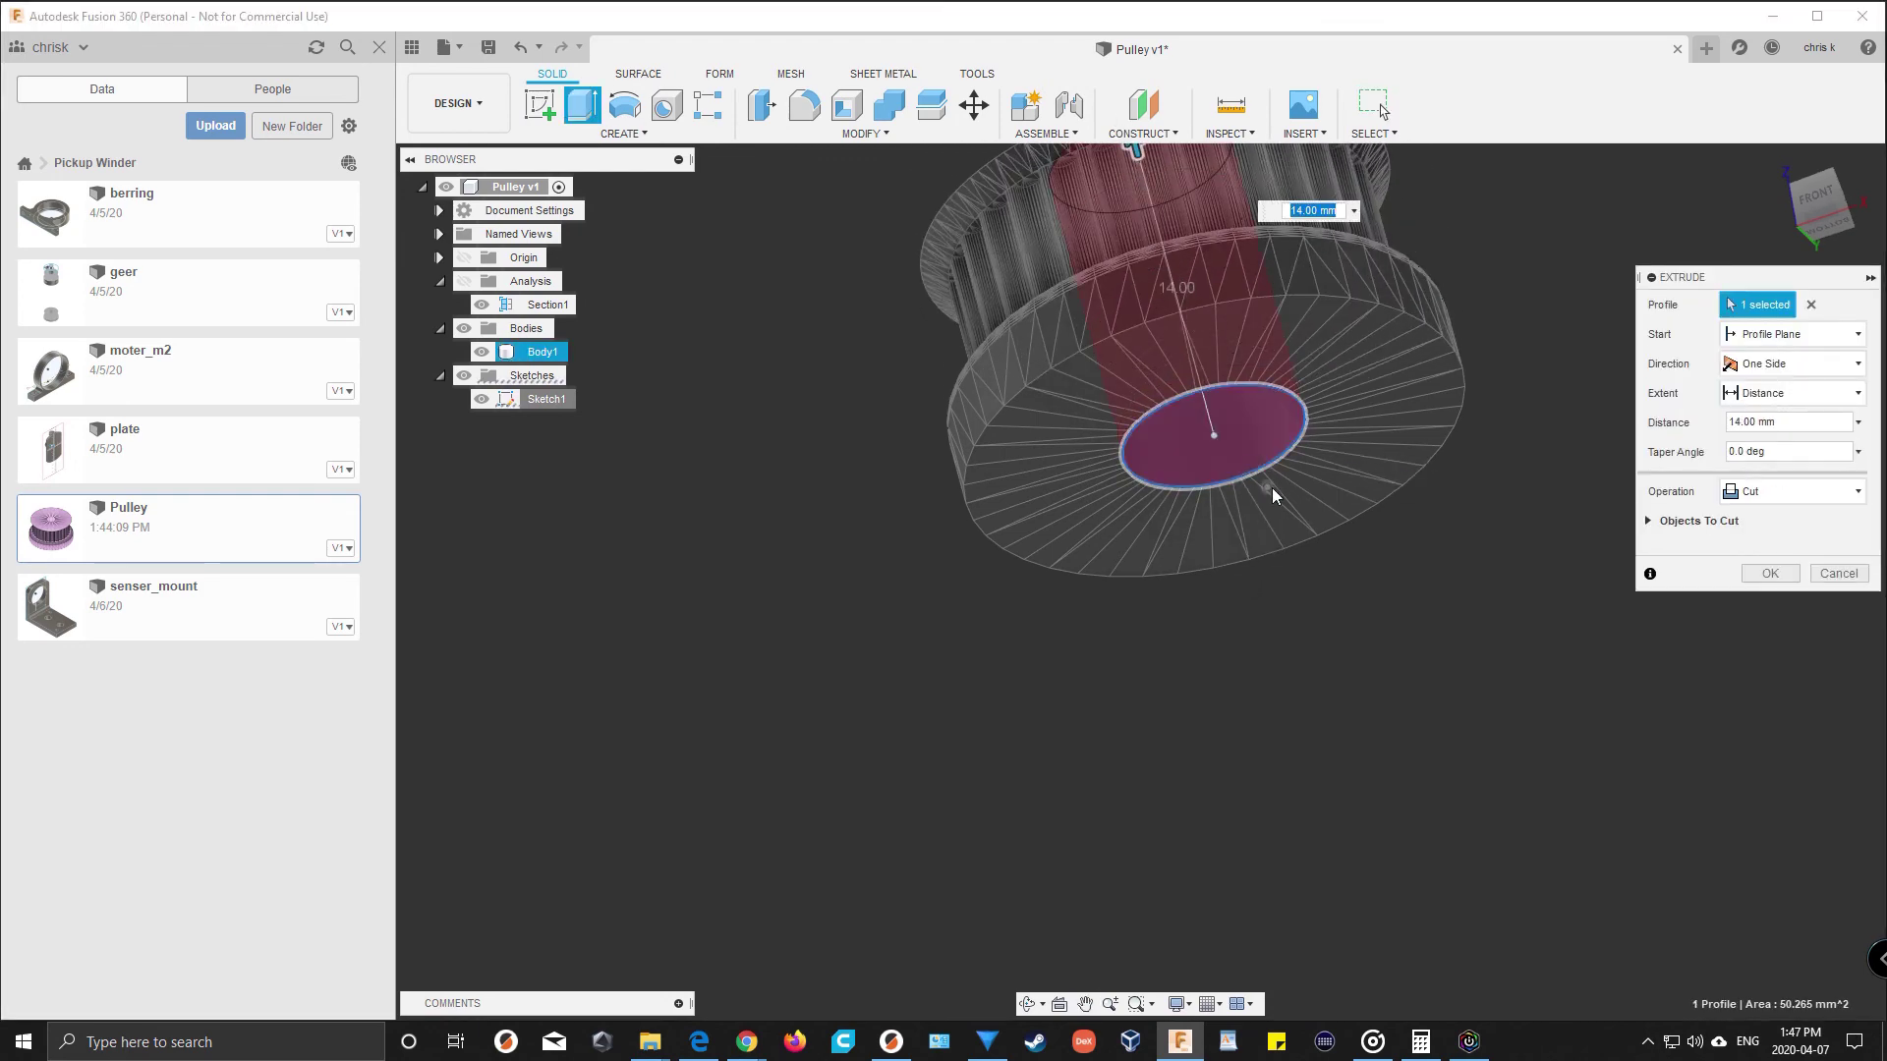
middle_click_drag(1273, 494, 1495, 586, "shift")
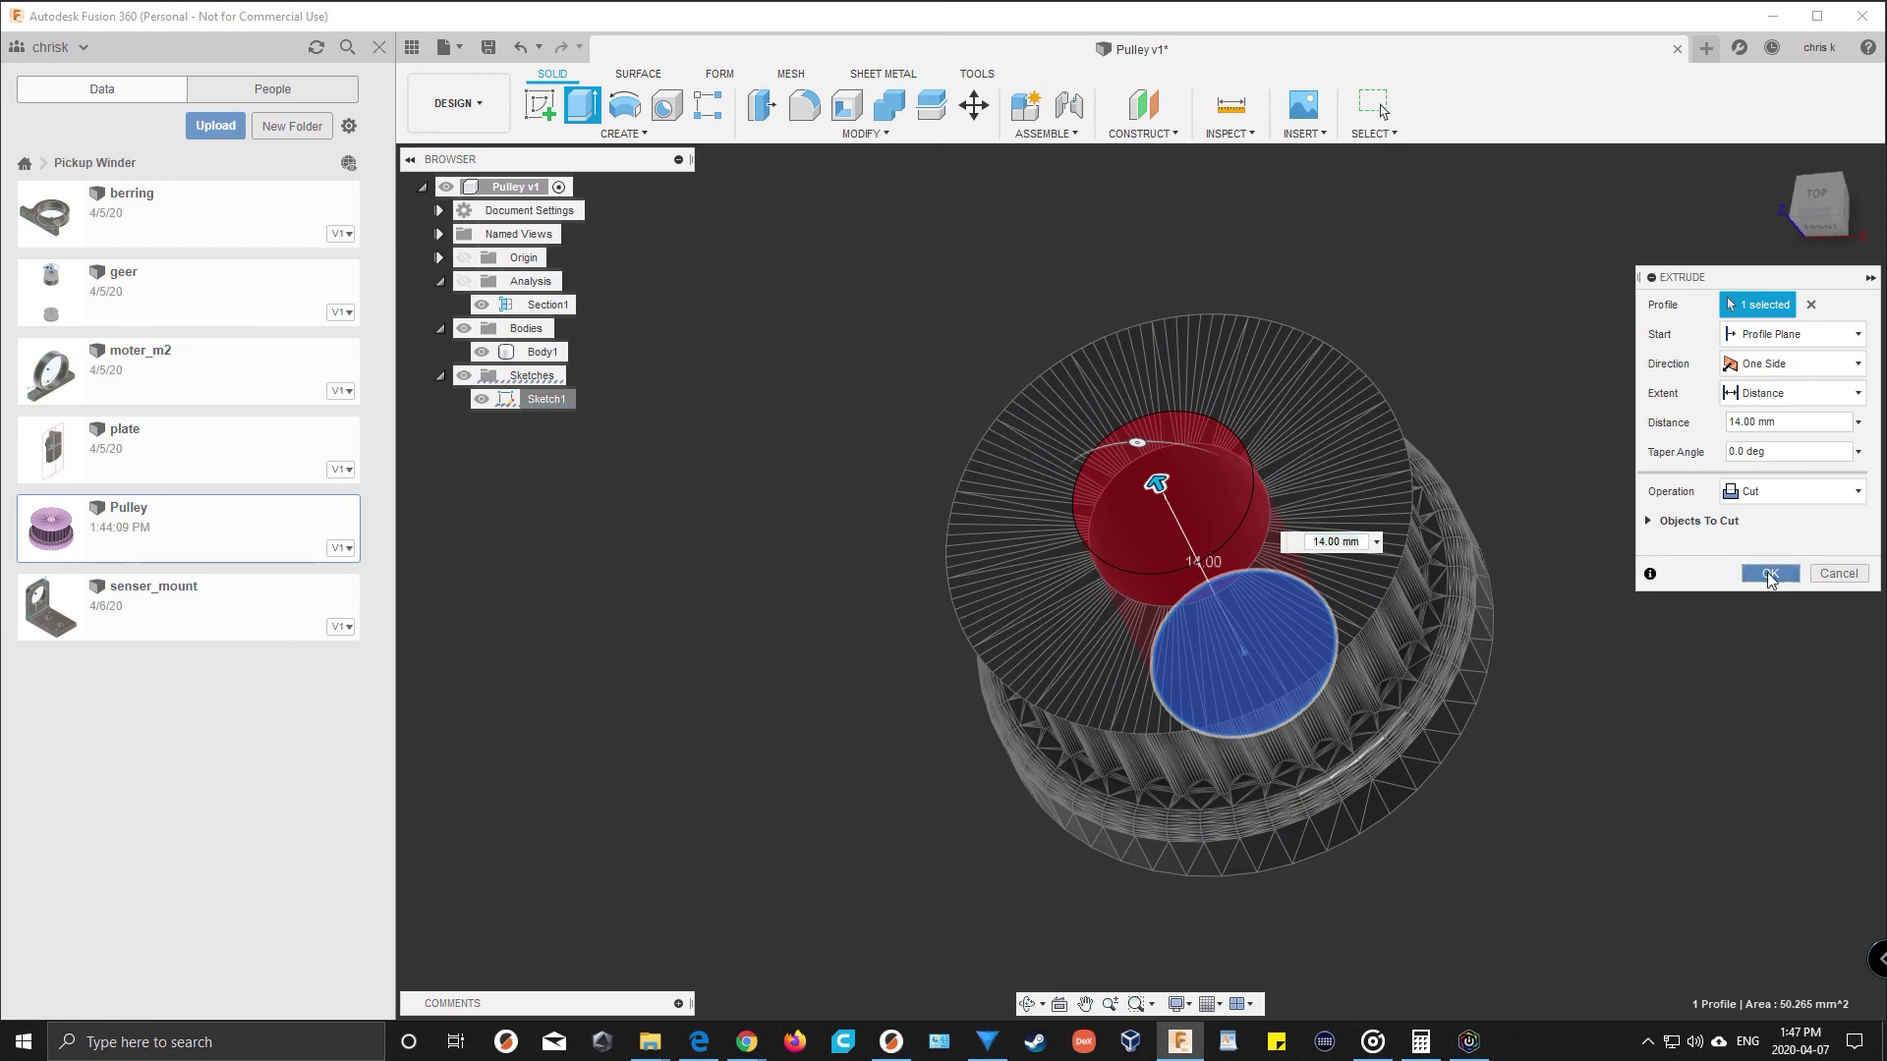
left_click(1768, 576)
middle_click_drag(1550, 655, 1403, 624, "shift")
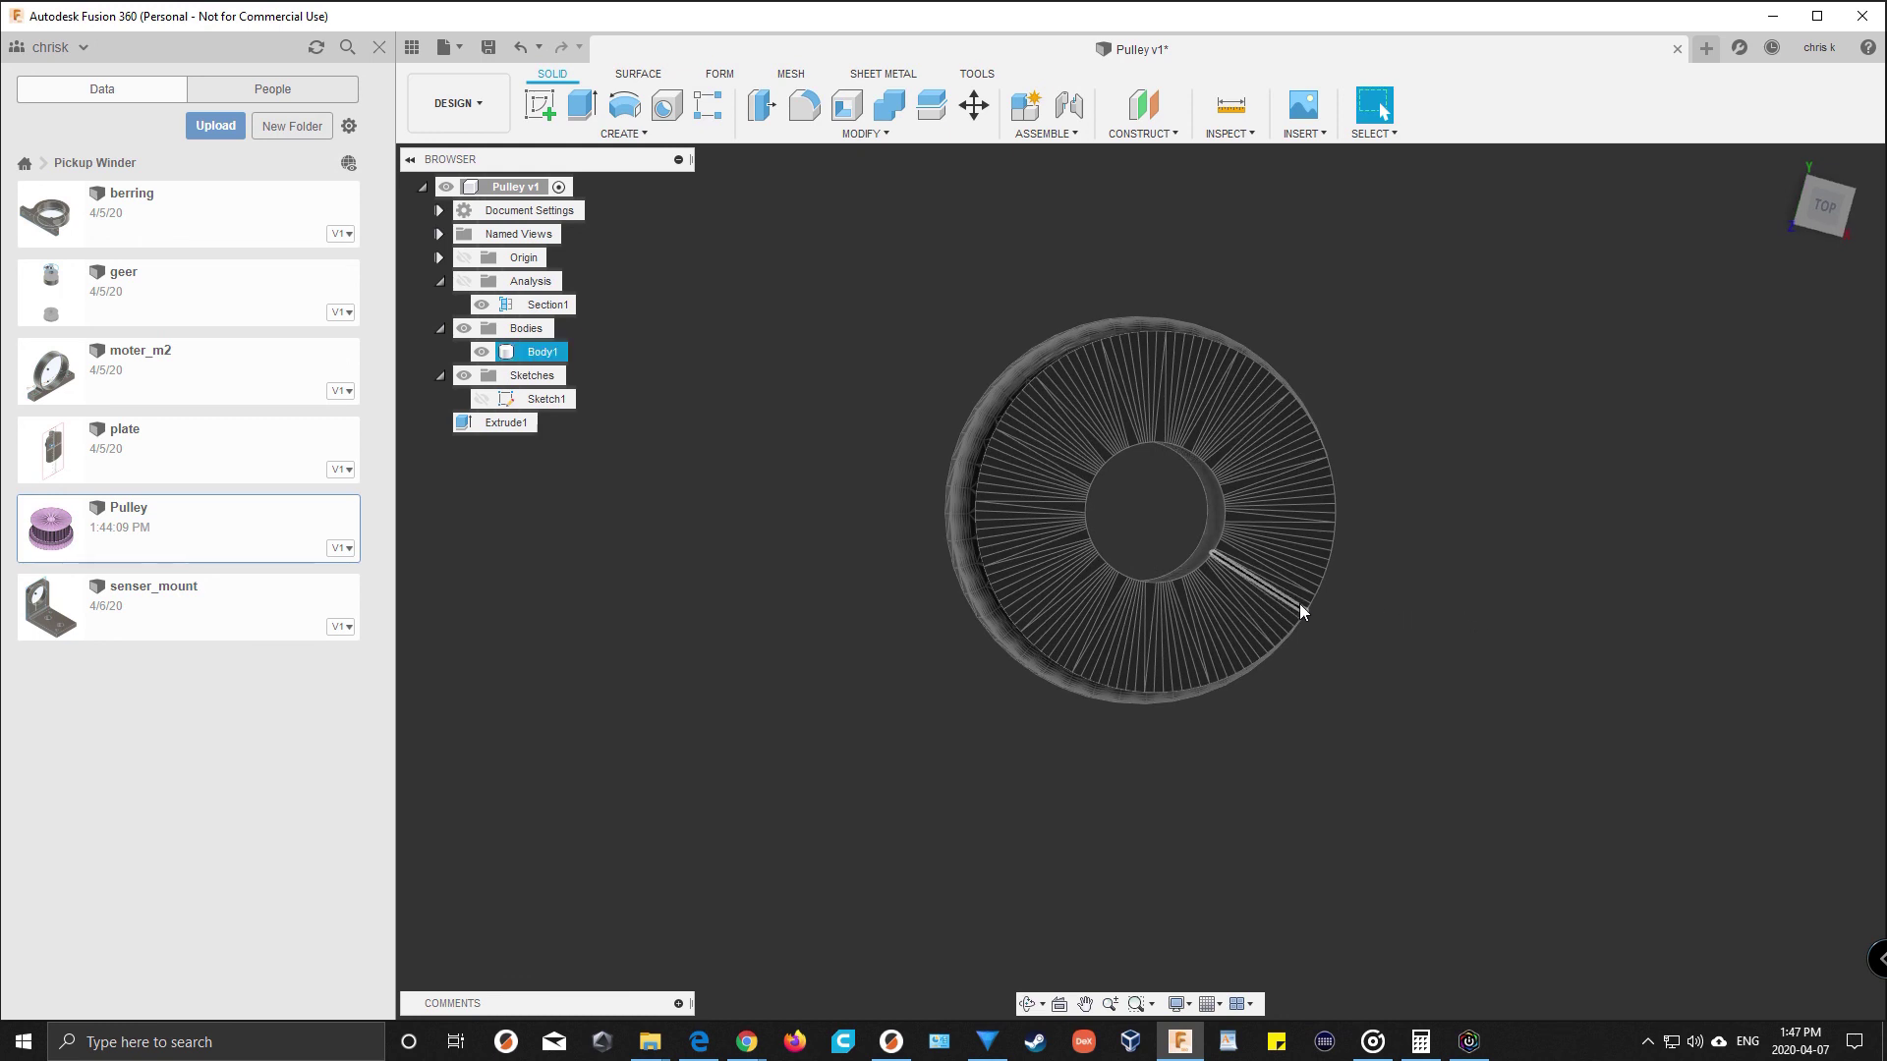
middle_click_drag(1187, 568, 1299, 611, "shift")
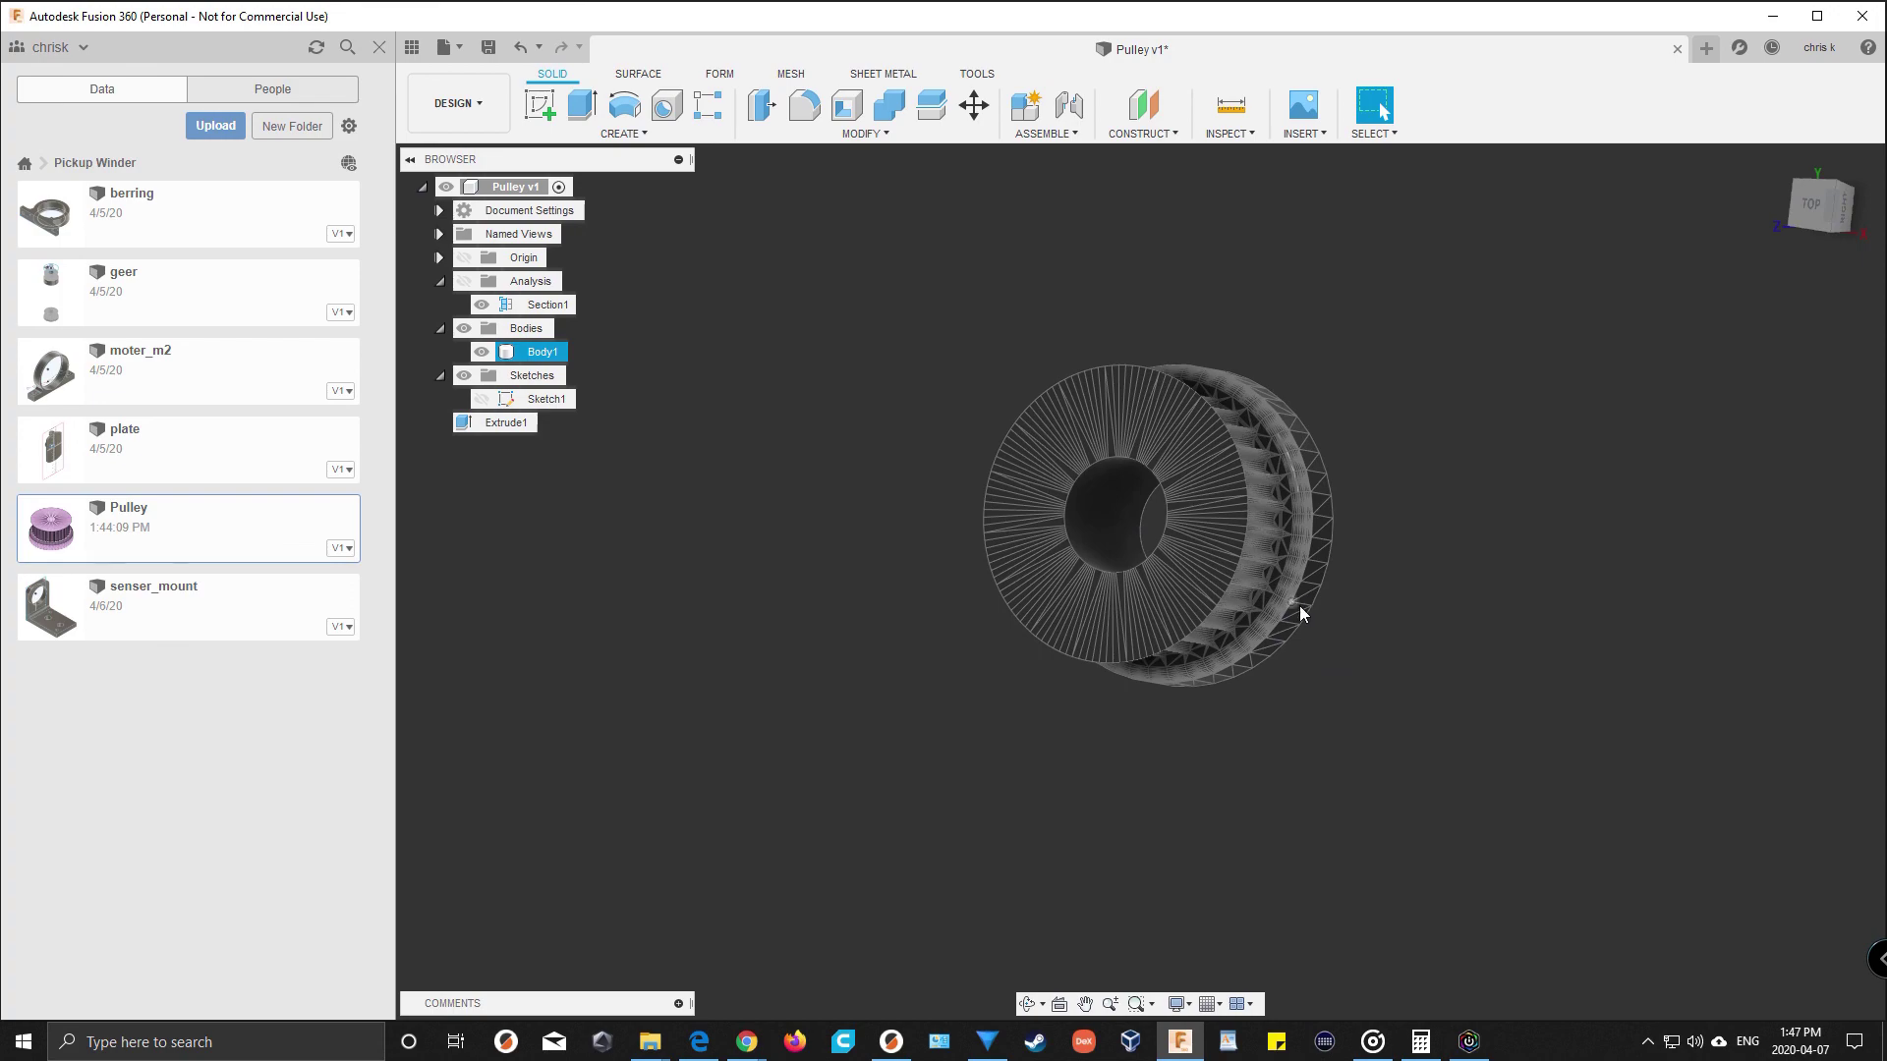